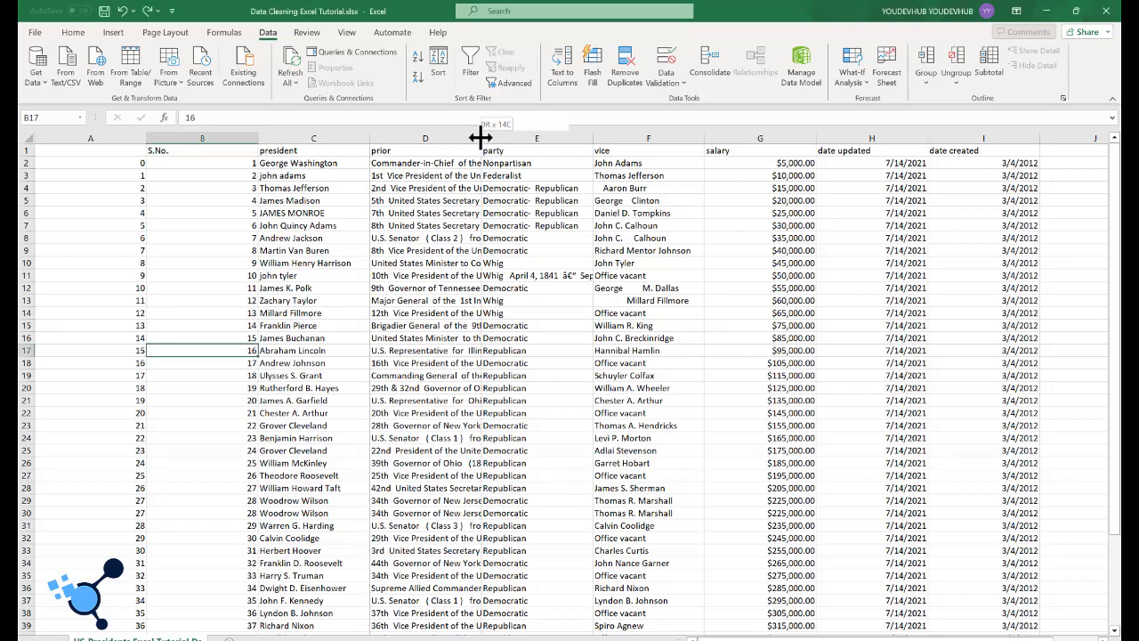
Step: Widen the president and prior columns and check the capitalization of the names in the president column
{"action": "left_click_drag", "start_coordinate": [480, 140], "coordinate": [562, 140]}
{"action": "left_click_drag", "start_coordinate": [368, 138], "coordinate": [401, 135]}
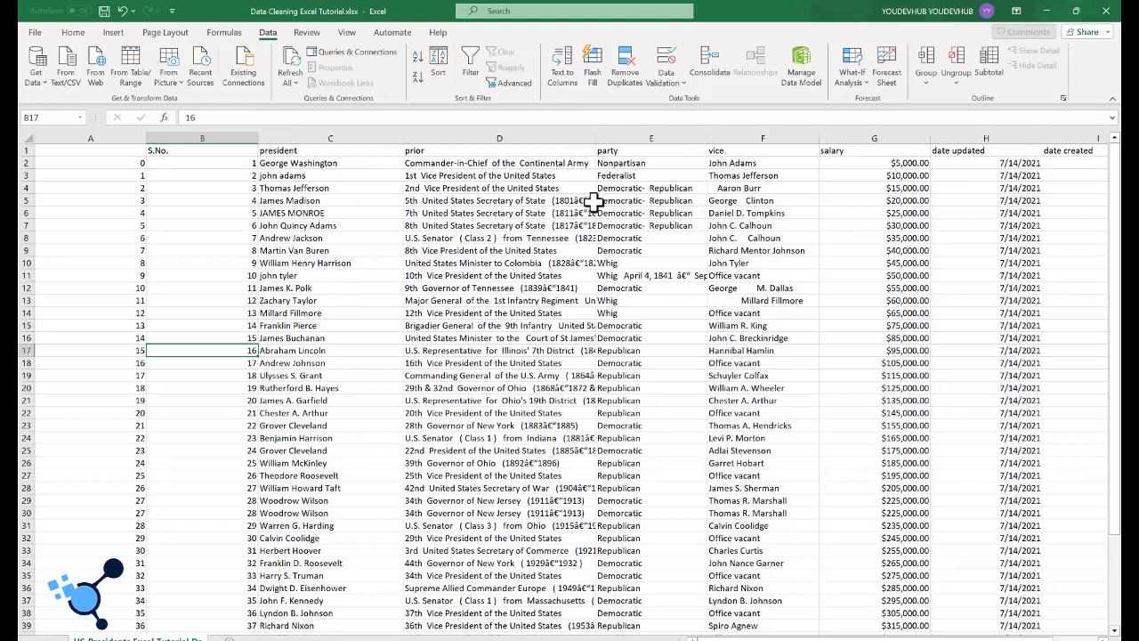
{"action": "left_click", "coordinate": [297, 164]}
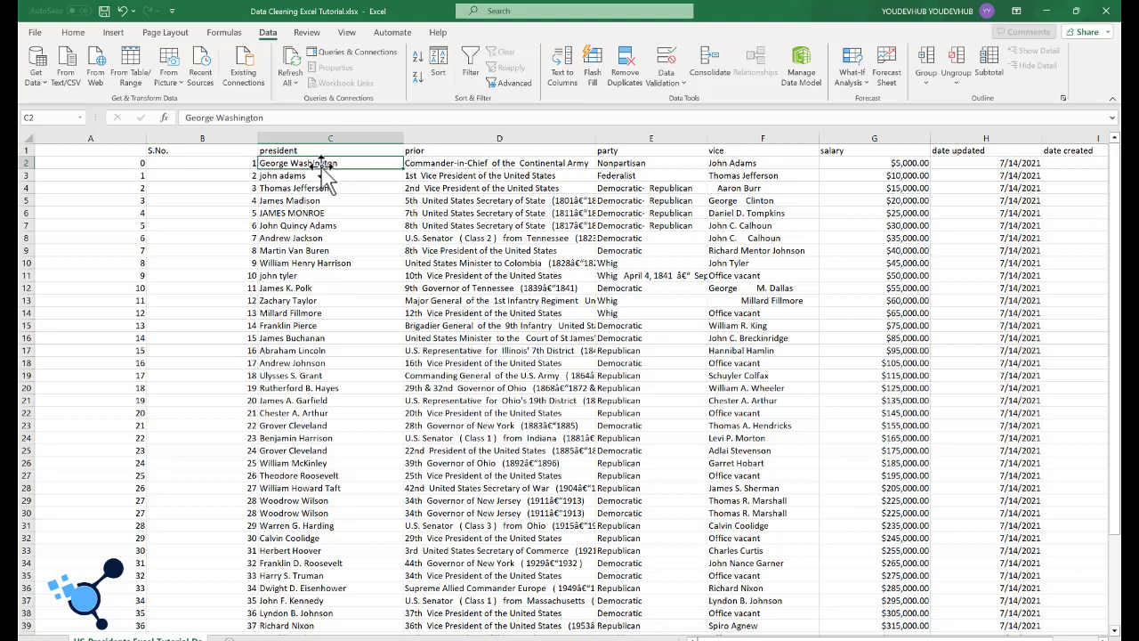
{"action": "left_click", "coordinate": [311, 175]}
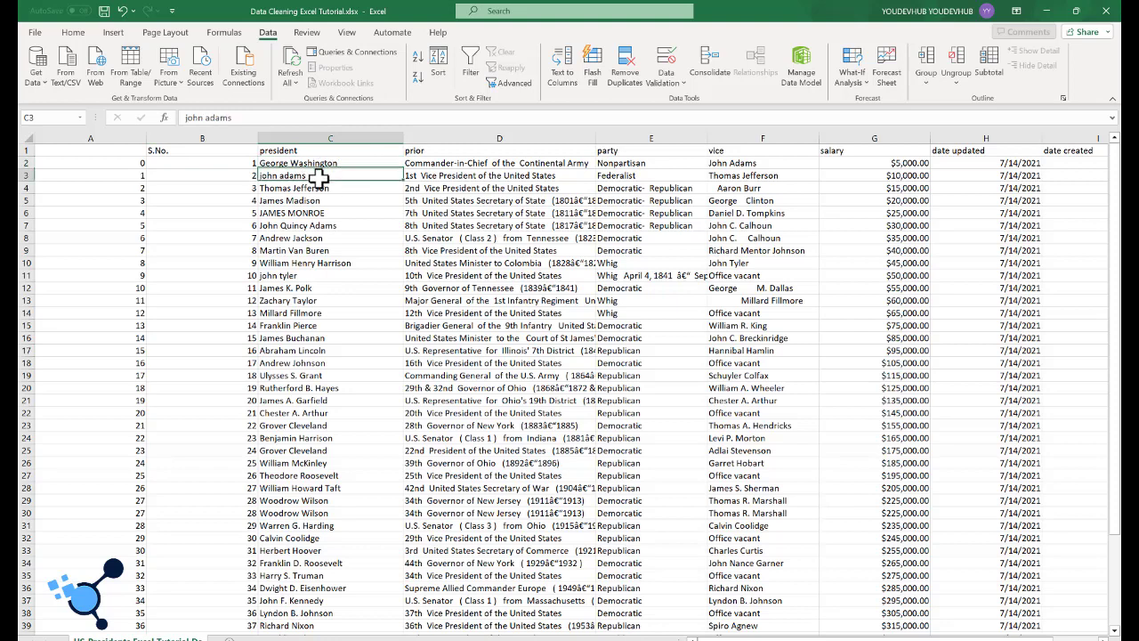
{"action": "left_click", "coordinate": [277, 213]}
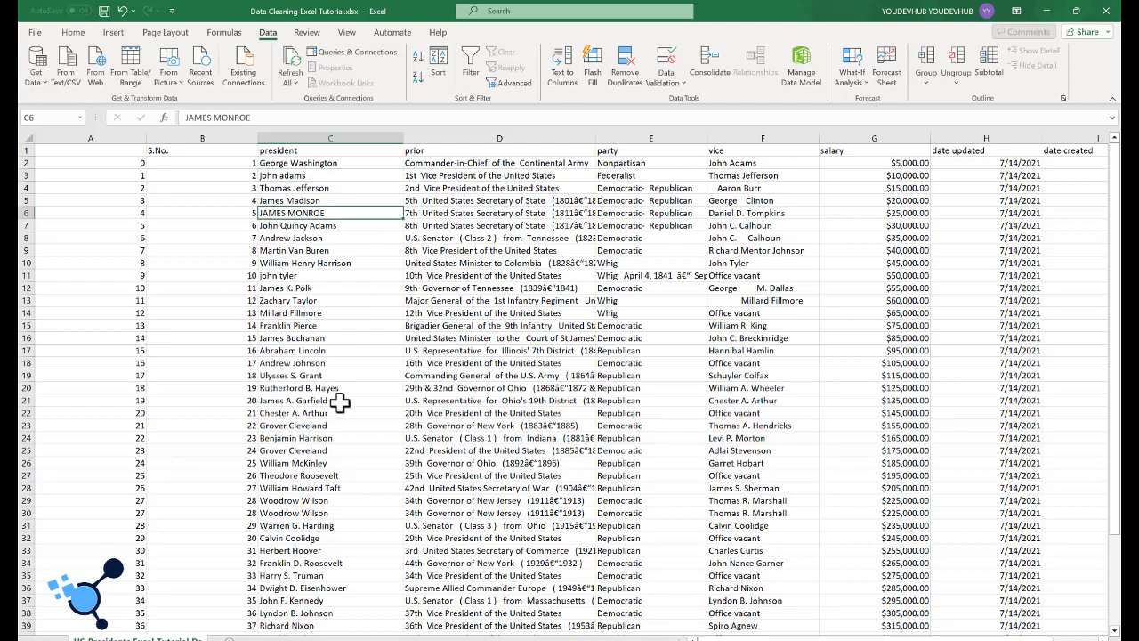
{"action": "scroll", "coordinate": [337, 408], "scroll_direction": "down", "scroll_amount": 2}
{"action": "scroll", "coordinate": [338, 409], "scroll_direction": "up", "scroll_amount": 2}
{"action": "left_click", "coordinate": [525, 217]}
{"action": "left_click_drag", "start_coordinate": [596, 140], "coordinate": [616, 141]}
Step: Examine the prior, vice and salary columns down to the last rows for inconsistent spacing and formatting
{"action": "scroll", "coordinate": [502, 303], "scroll_direction": "down", "scroll_amount": 6}
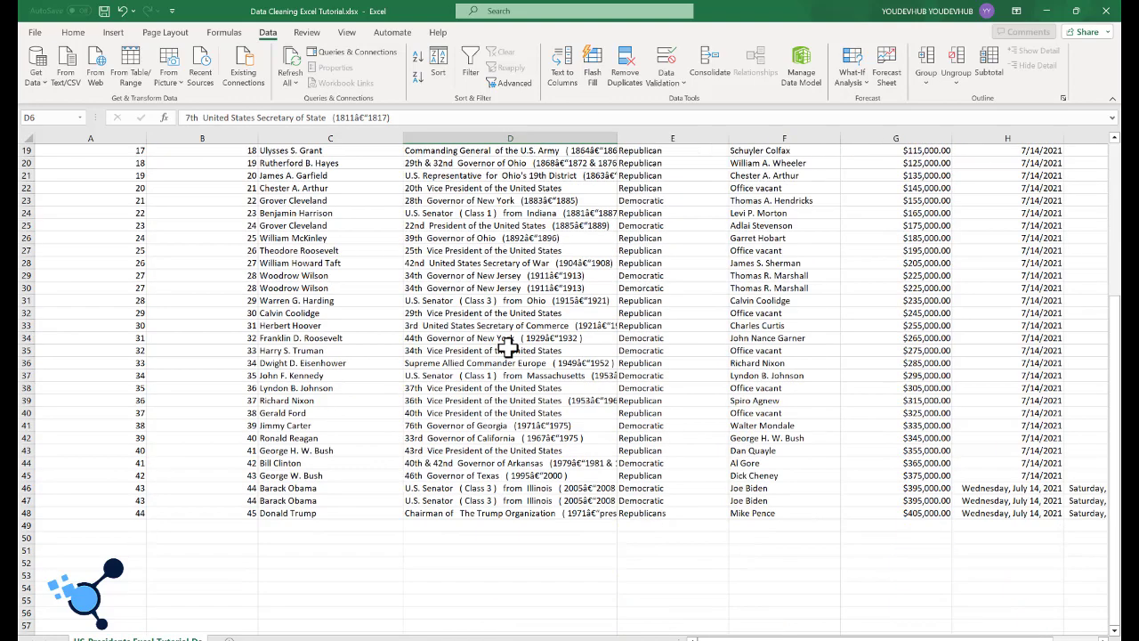
{"action": "scroll", "coordinate": [514, 368], "scroll_direction": "up", "scroll_amount": 6}
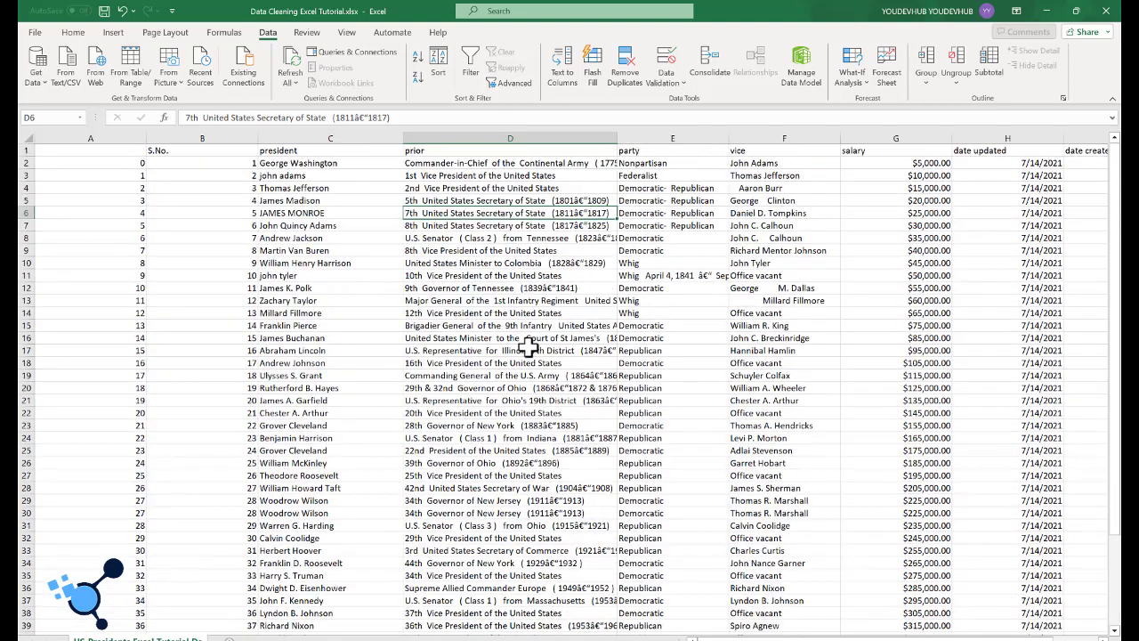
{"action": "left_click", "coordinate": [764, 139]}
{"action": "left_click", "coordinate": [780, 262]}
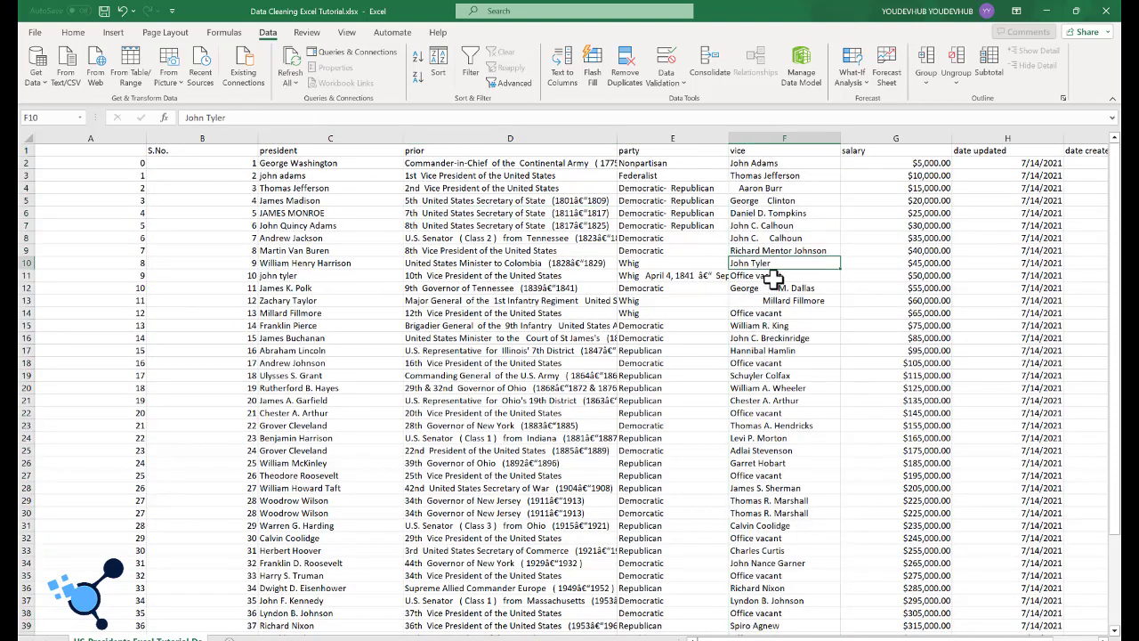
{"action": "scroll", "coordinate": [788, 307], "scroll_direction": "down", "scroll_amount": 2}
{"action": "scroll", "coordinate": [792, 329], "scroll_direction": "down", "scroll_amount": 3}
{"action": "scroll", "coordinate": [783, 311], "scroll_direction": "up", "scroll_amount": 5}
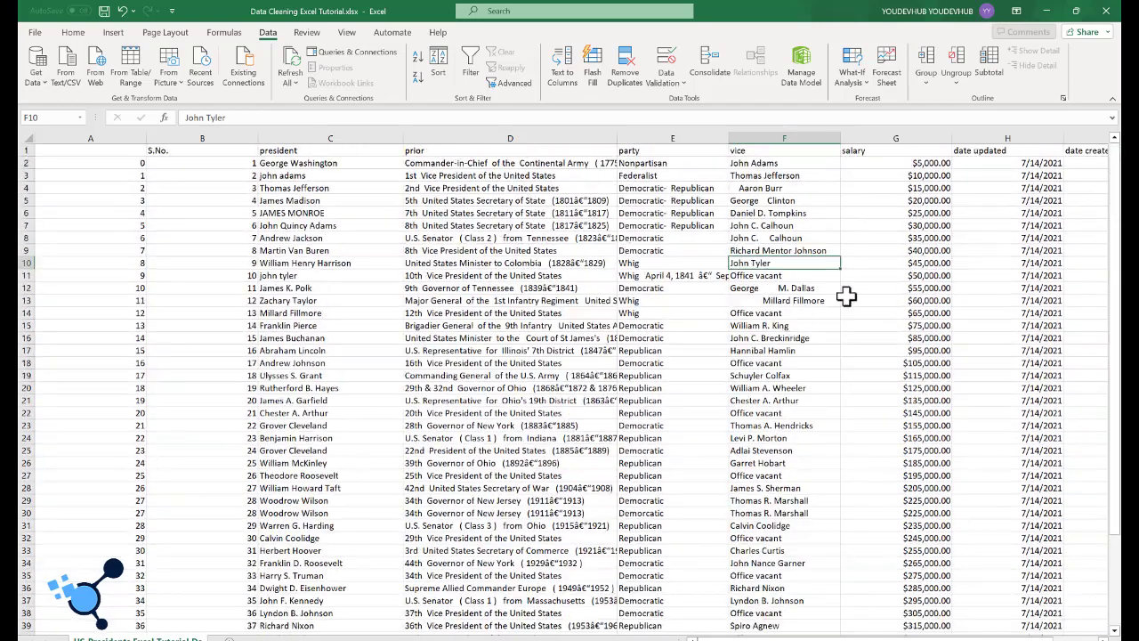
{"action": "left_click", "coordinate": [907, 175]}
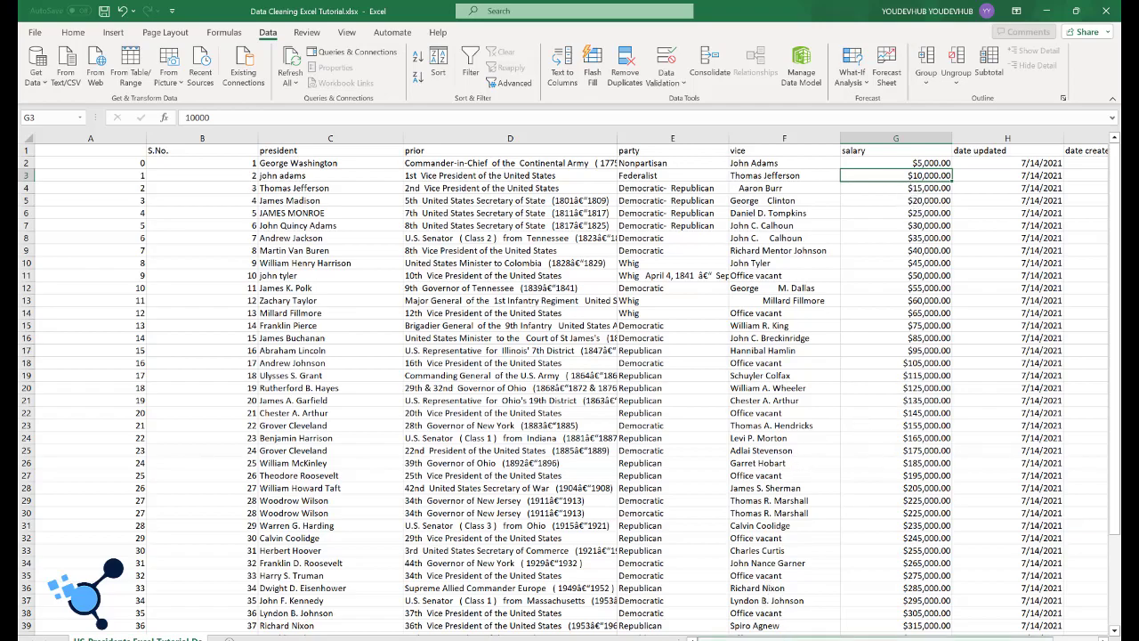
{"action": "left_click_drag", "start_coordinate": [730, 637], "coordinate": [761, 639]}
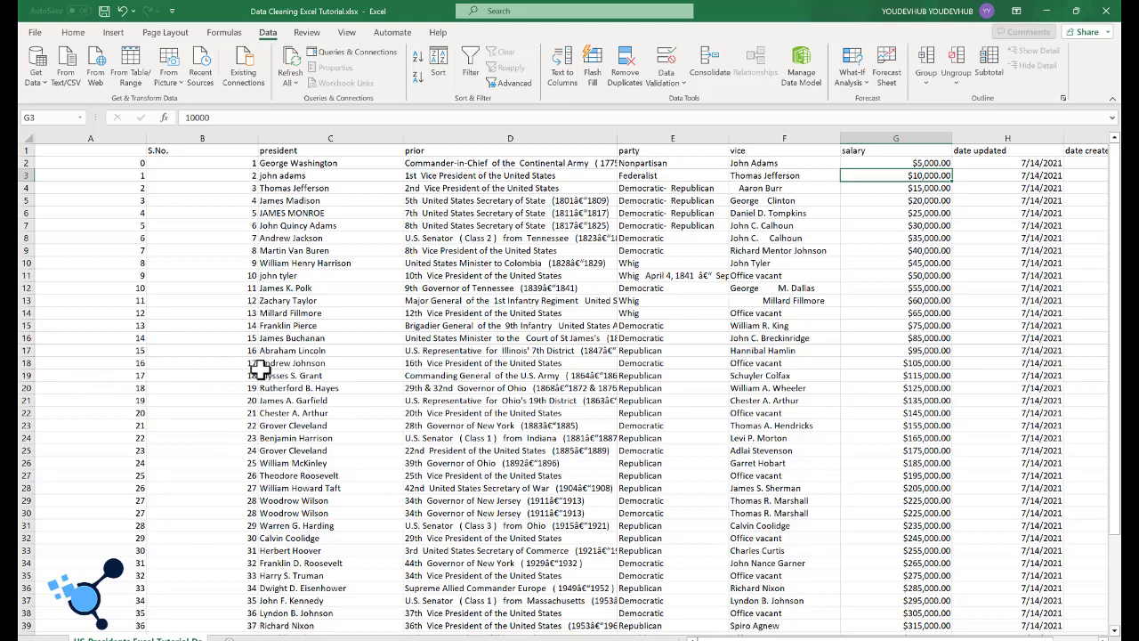
{"action": "double_click", "coordinate": [267, 32]}
{"action": "left_click", "coordinate": [266, 33]}
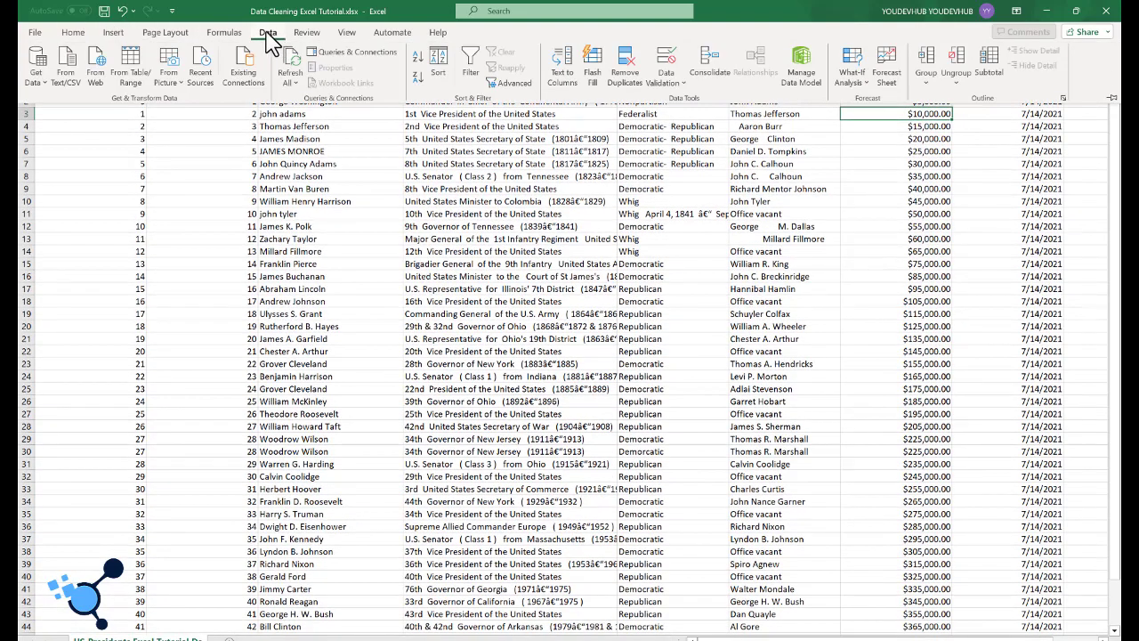
{"action": "left_click", "coordinate": [268, 34]}
{"action": "double_click", "coordinate": [267, 32]}
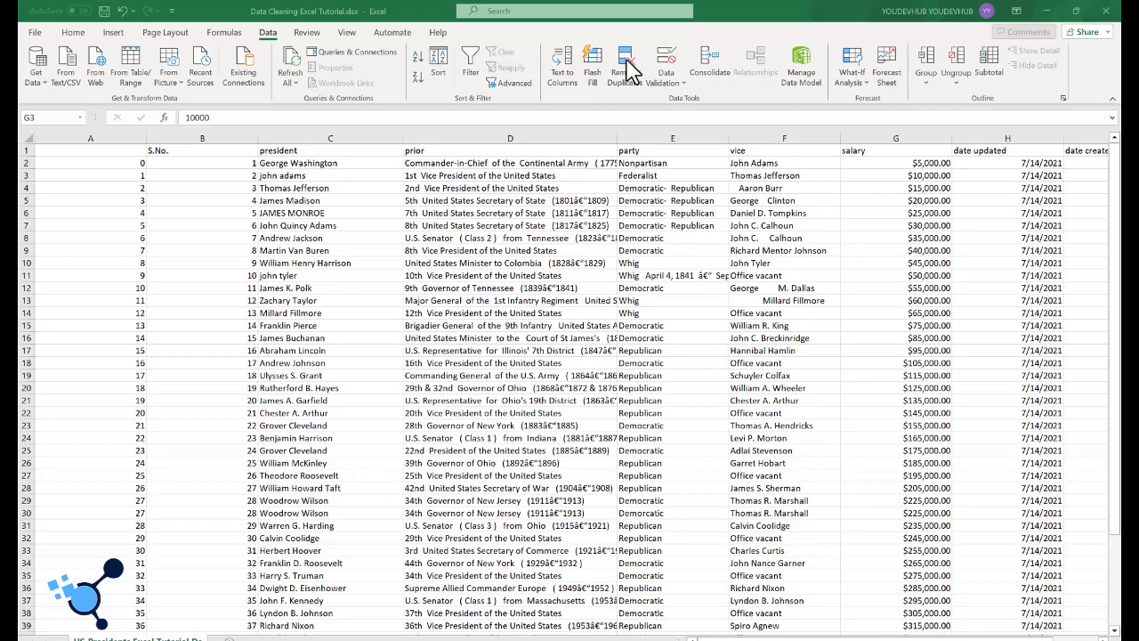
Step: Remove duplicate rows from the presidents data, comparing all columns from Column A to date created with headers enabled
{"action": "left_click", "coordinate": [628, 71]}
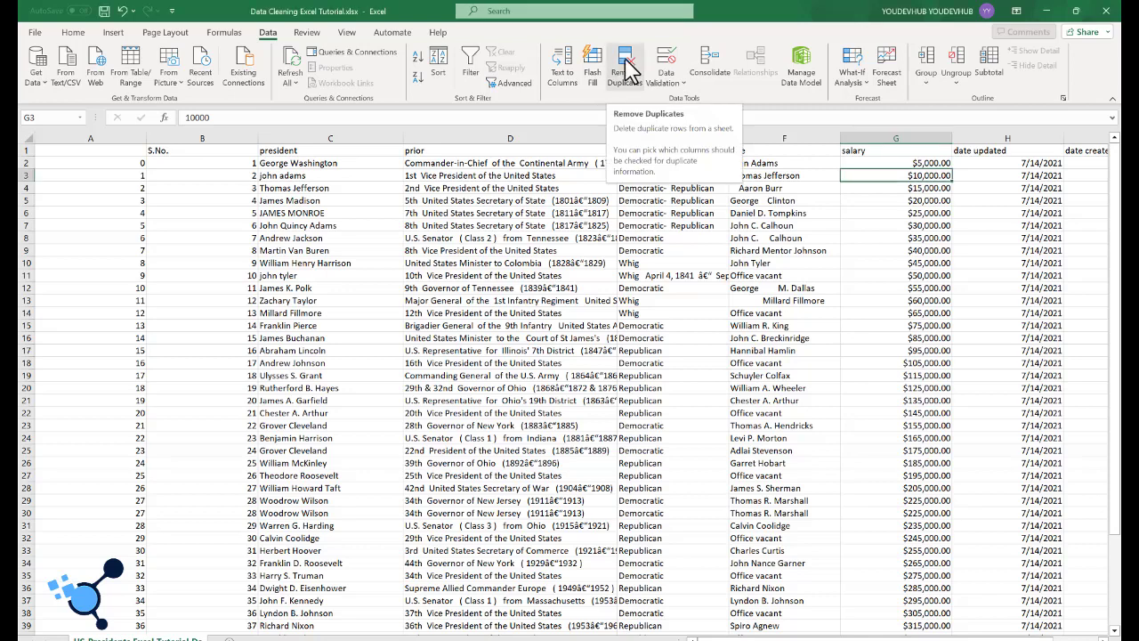
{"action": "left_click", "coordinate": [629, 73]}
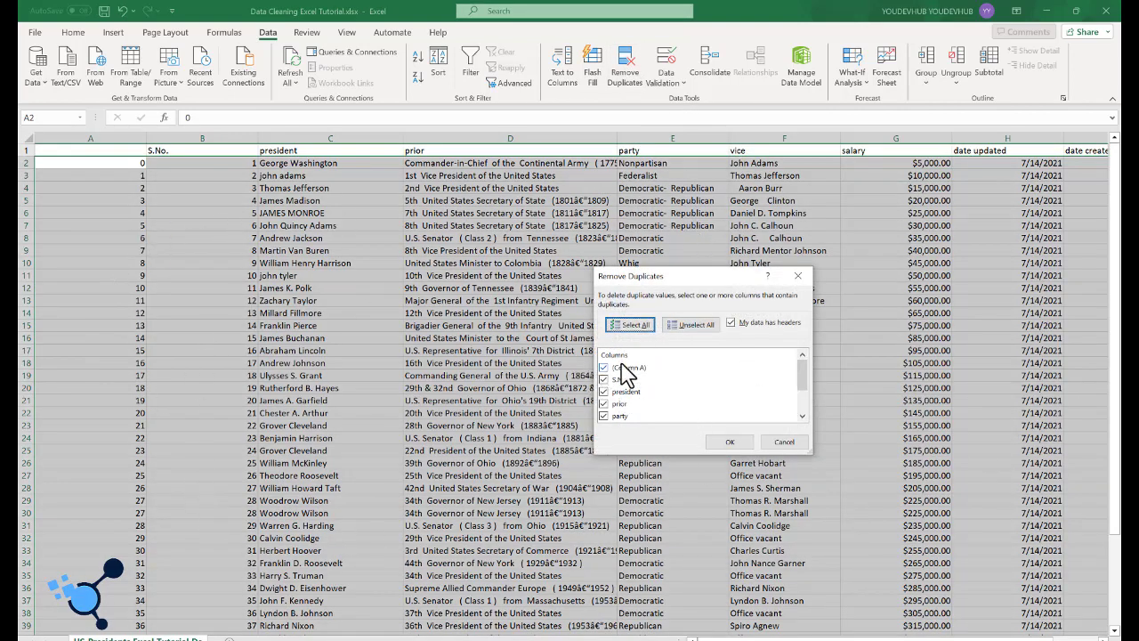
{"action": "scroll", "coordinate": [632, 392], "scroll_direction": "down", "scroll_amount": 2}
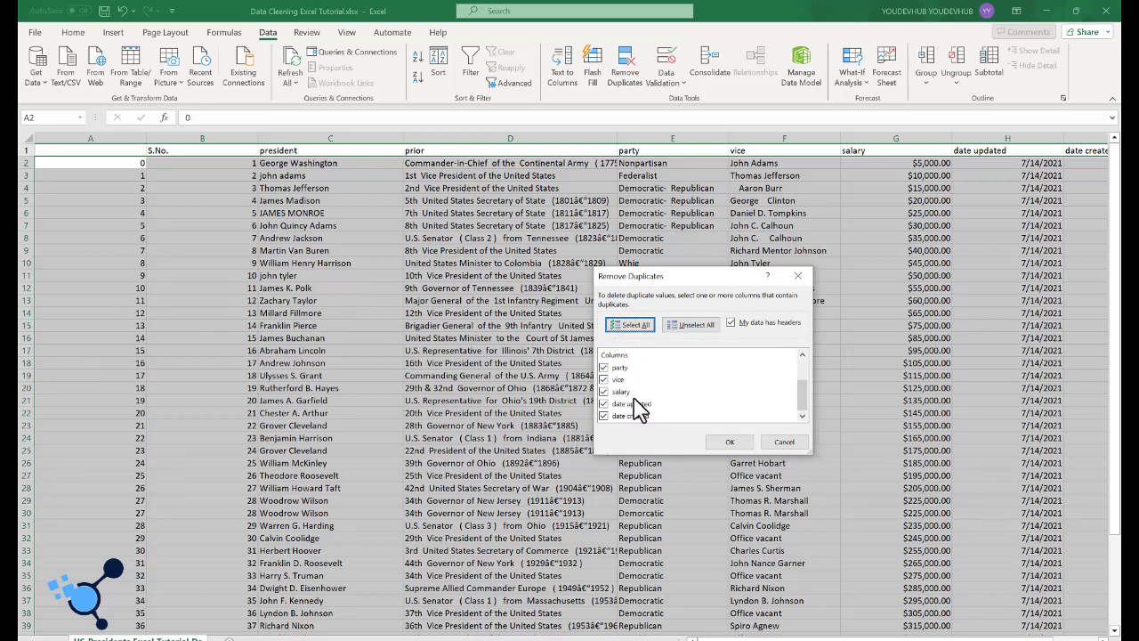
{"action": "scroll", "coordinate": [634, 399], "scroll_direction": "up", "scroll_amount": 2}
{"action": "scroll", "coordinate": [634, 398], "scroll_direction": "down", "scroll_amount": 2}
{"action": "scroll", "coordinate": [637, 407], "scroll_direction": "up", "scroll_amount": 2}
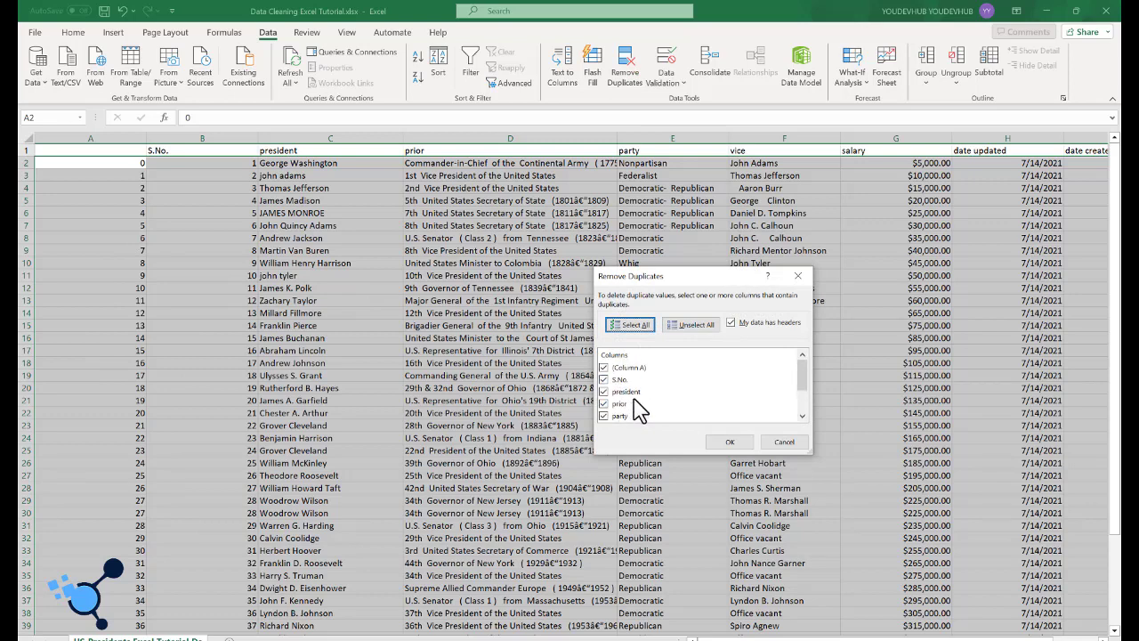
{"action": "scroll", "coordinate": [635, 406], "scroll_direction": "down", "scroll_amount": 2}
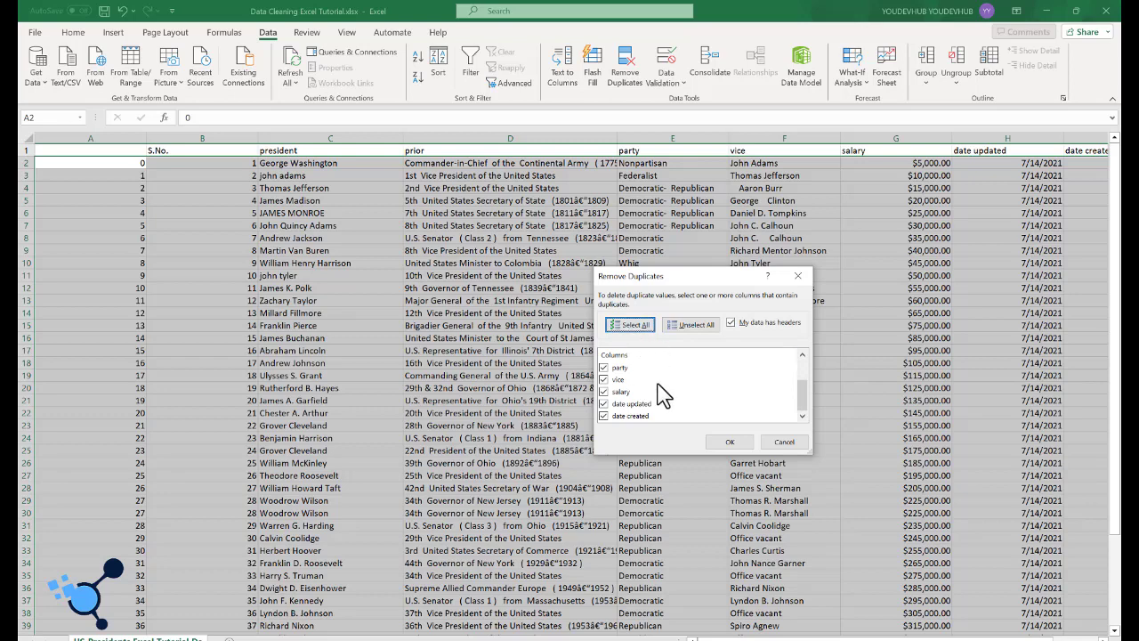
{"action": "scroll", "coordinate": [666, 407], "scroll_direction": "up", "scroll_amount": 2}
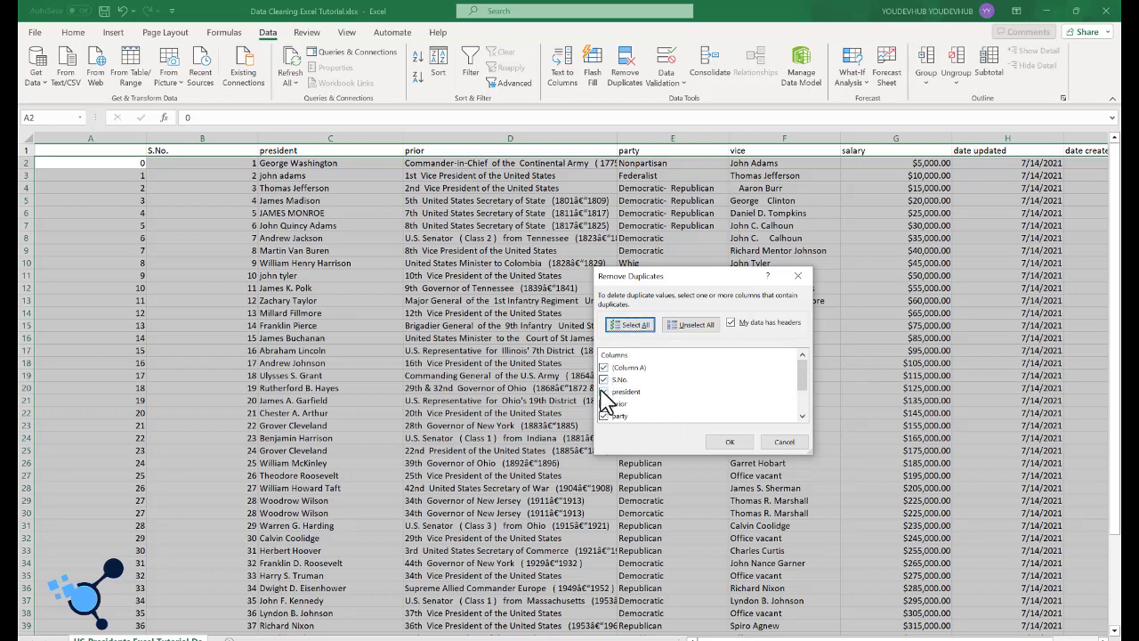
{"action": "scroll", "coordinate": [642, 394], "scroll_direction": "down", "scroll_amount": 2}
{"action": "scroll", "coordinate": [648, 394], "scroll_direction": "up", "scroll_amount": 2}
{"action": "scroll", "coordinate": [743, 374], "scroll_direction": "down", "scroll_amount": 2}
{"action": "left_click", "coordinate": [727, 442]}
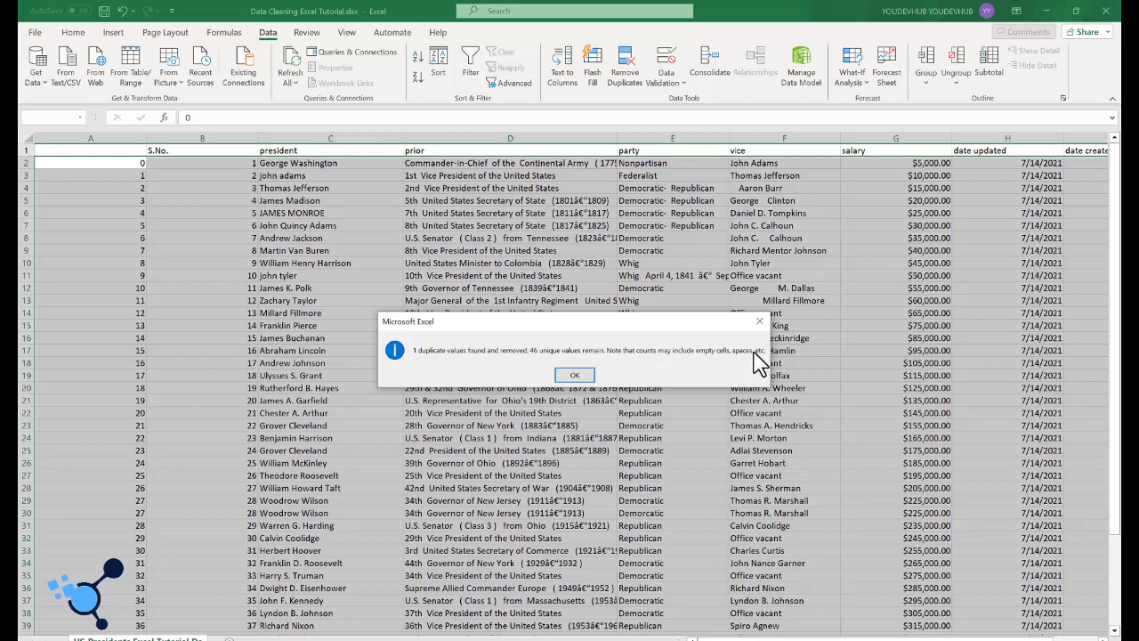
{"action": "left_click", "coordinate": [577, 376]}
Step: Undo the duplicate removal and inspect the repeated Barack Obama entries in C46:C47
{"action": "scroll", "coordinate": [516, 391], "scroll_direction": "down", "scroll_amount": 3}
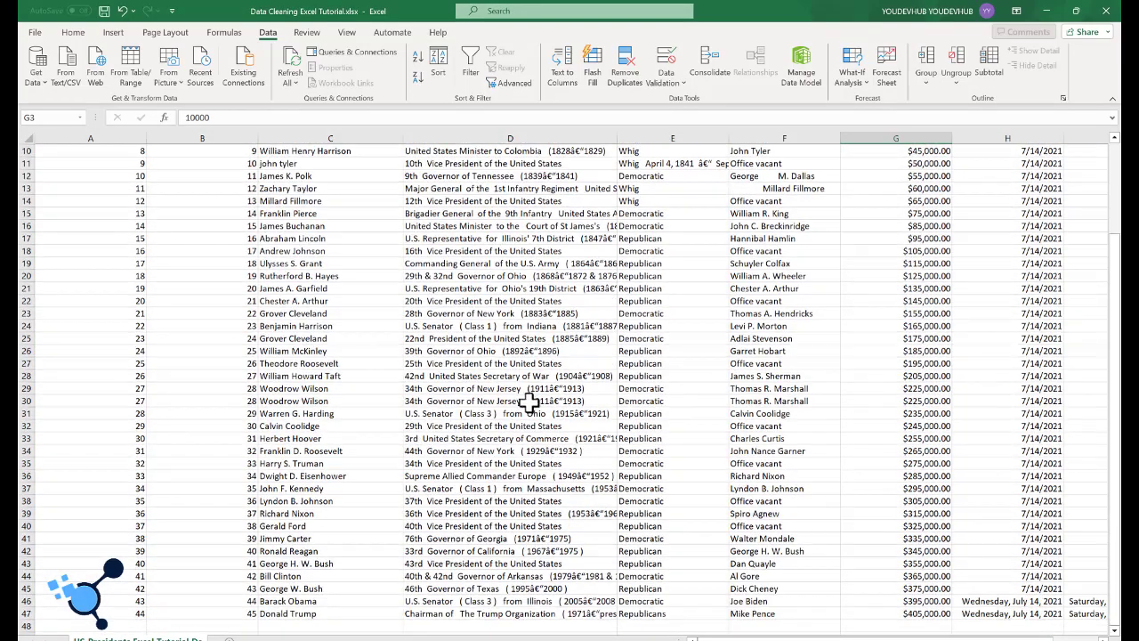
{"action": "scroll", "coordinate": [529, 402], "scroll_direction": "down", "scroll_amount": 3}
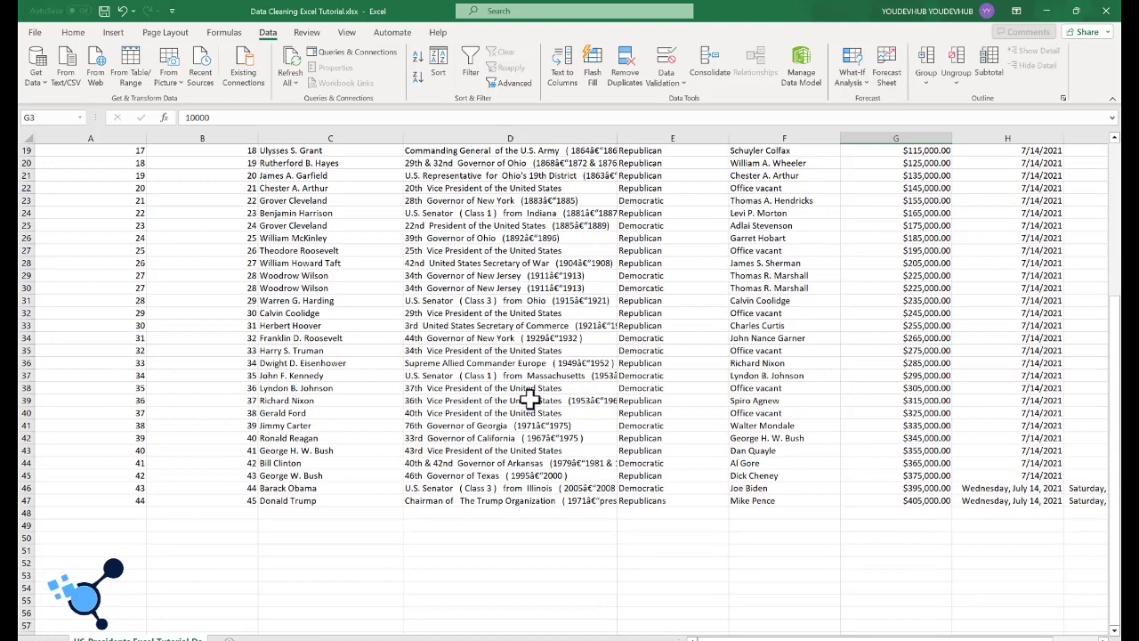
{"action": "scroll", "coordinate": [529, 400], "scroll_direction": "down", "scroll_amount": 1}
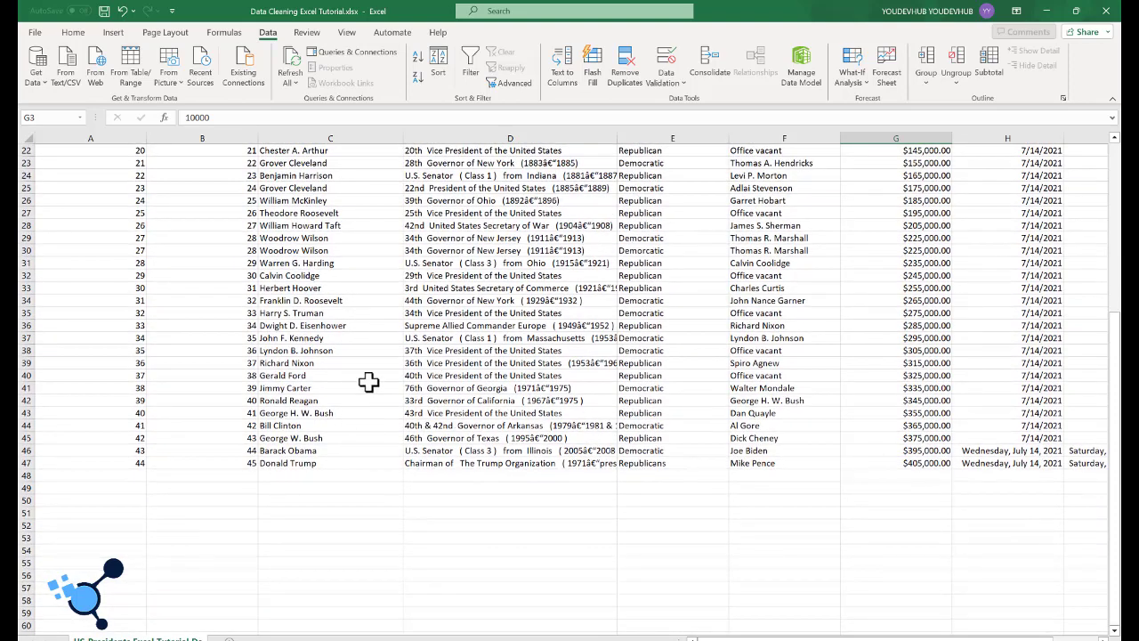
{"action": "scroll", "coordinate": [368, 382], "scroll_direction": "up", "scroll_amount": 7}
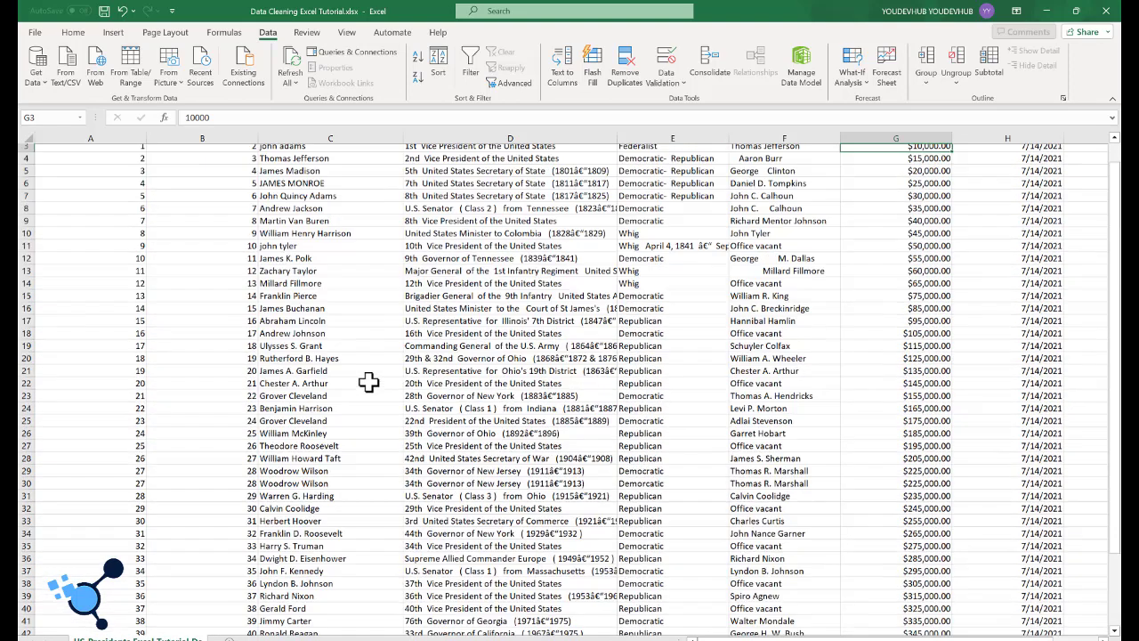
{"action": "key", "text": "ctrl+z"}
{"action": "scroll", "coordinate": [373, 391], "scroll_direction": "down", "scroll_amount": 6}
{"action": "scroll", "coordinate": [378, 405], "scroll_direction": "down", "scroll_amount": 2}
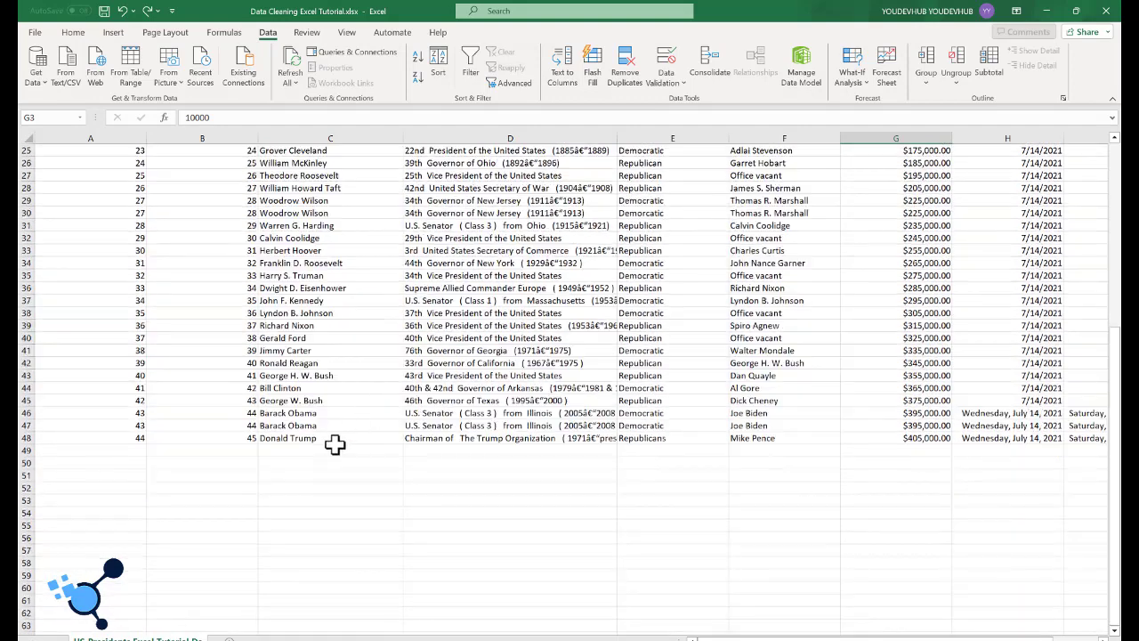
{"action": "left_click_drag", "start_coordinate": [322, 411], "coordinate": [330, 428]}
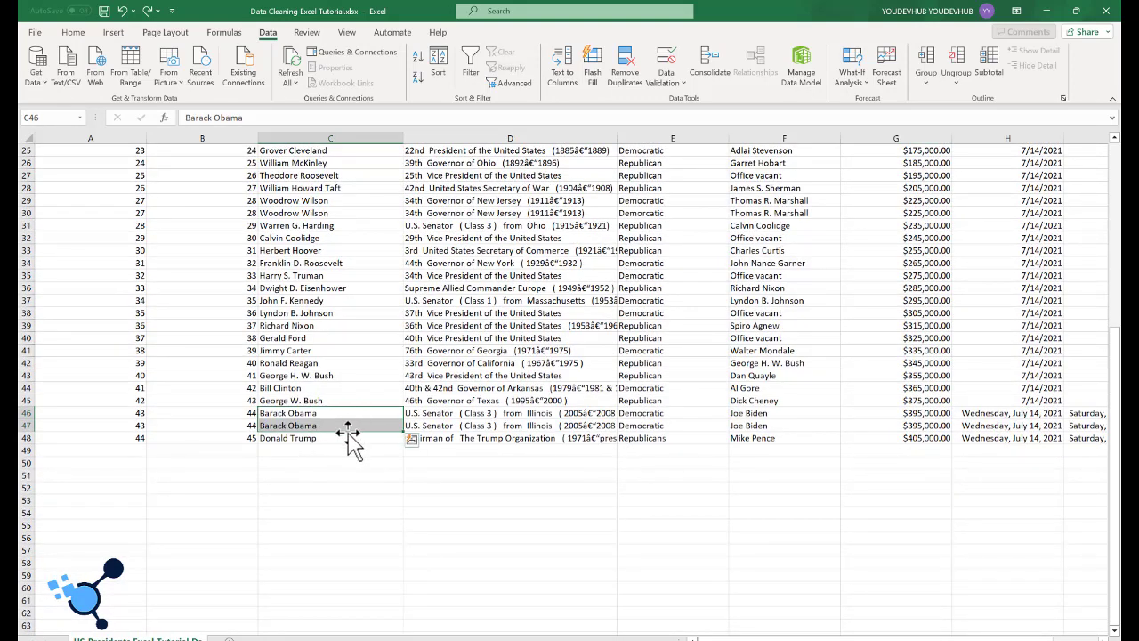
Step: Try to run Remove Duplicates with an empty cell below the data selected, first C52 and then D51
{"action": "left_click", "coordinate": [347, 486]}
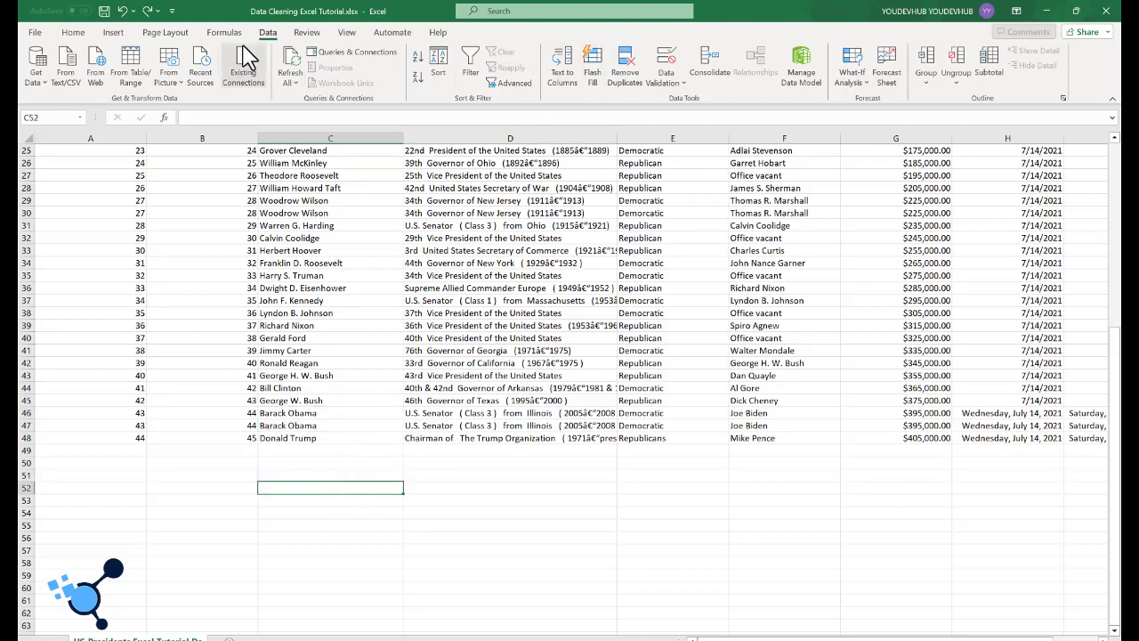
{"action": "left_click", "coordinate": [628, 76]}
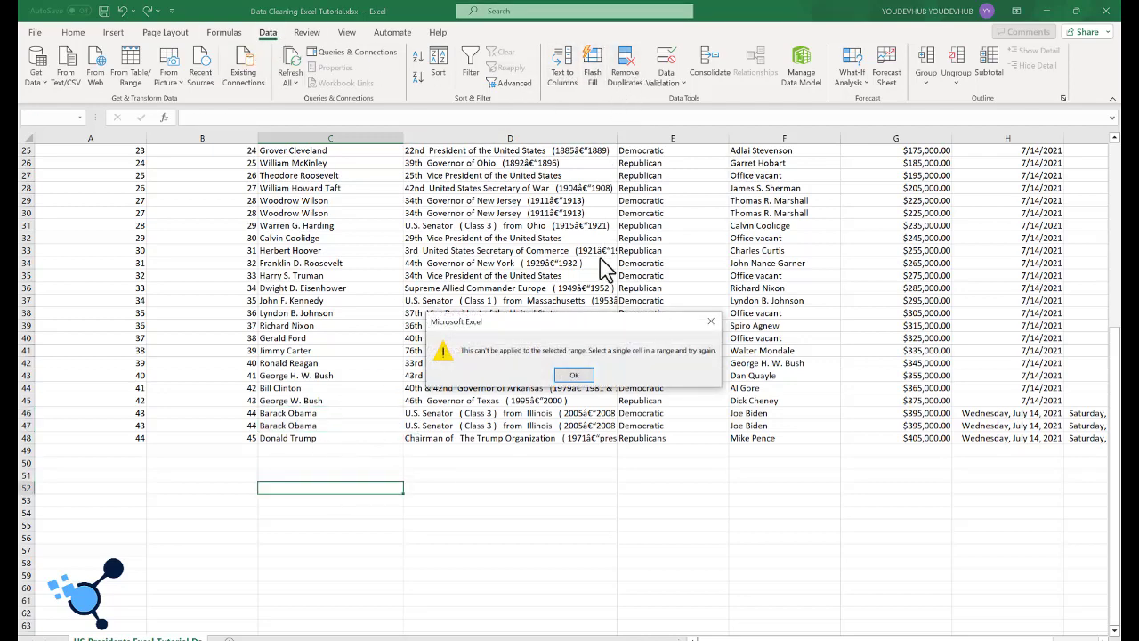
{"action": "left_click", "coordinate": [574, 374]}
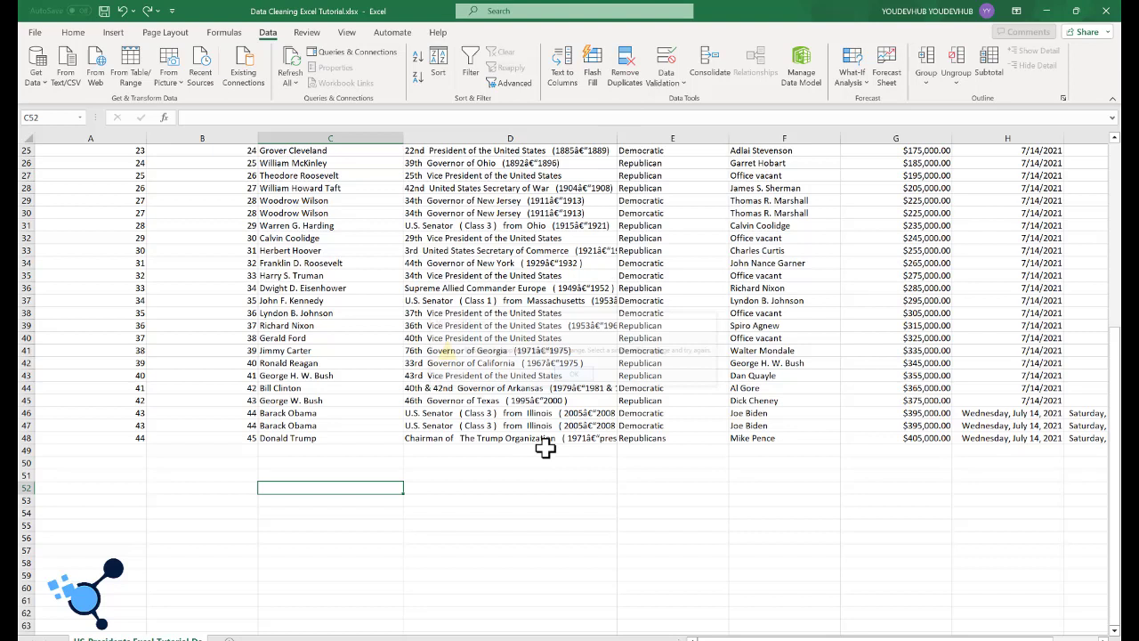
{"action": "left_click", "coordinate": [501, 478]}
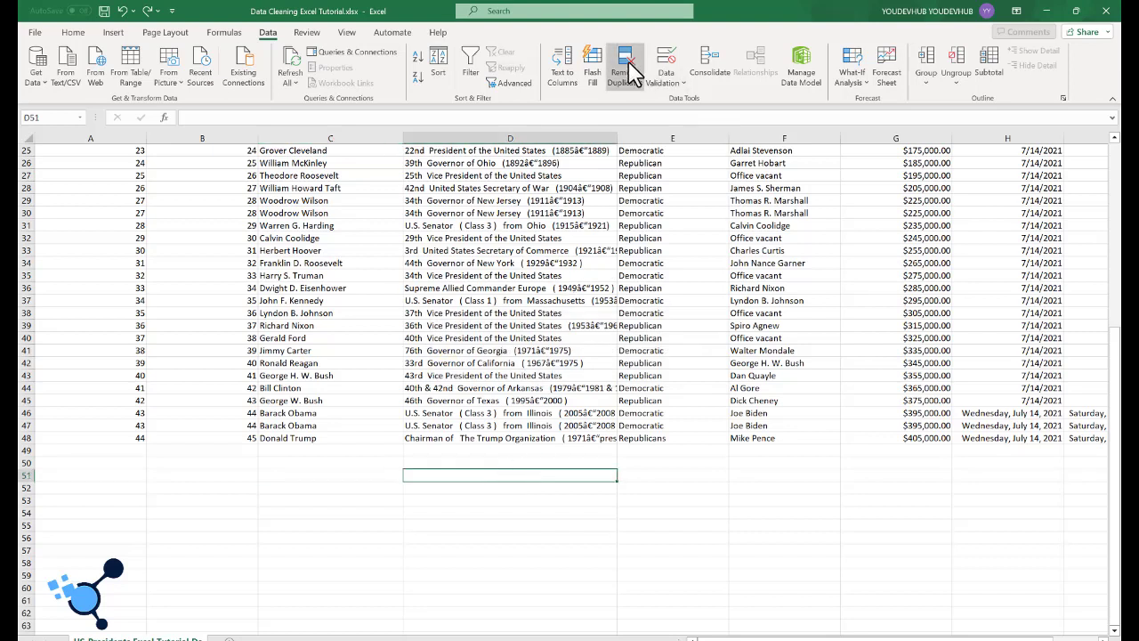
{"action": "left_click", "coordinate": [628, 73]}
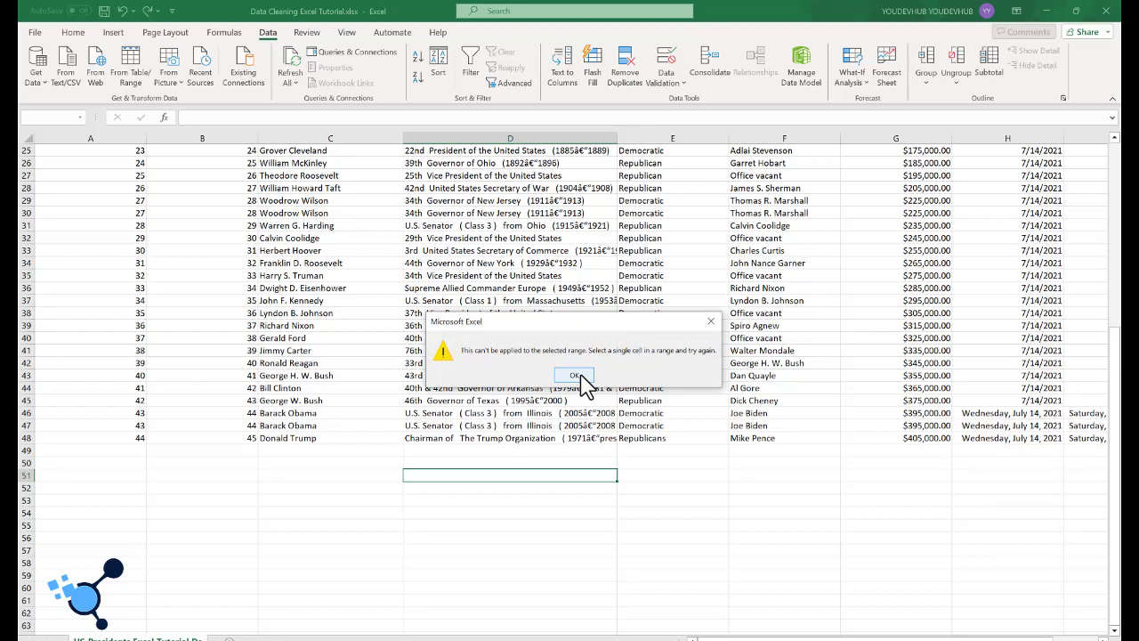
{"action": "left_click", "coordinate": [576, 376]}
Step: Remove duplicate rows starting from cell C43 inside the data, comparing all columns, and check the remaining Barack Obama row
{"action": "left_click", "coordinate": [372, 375]}
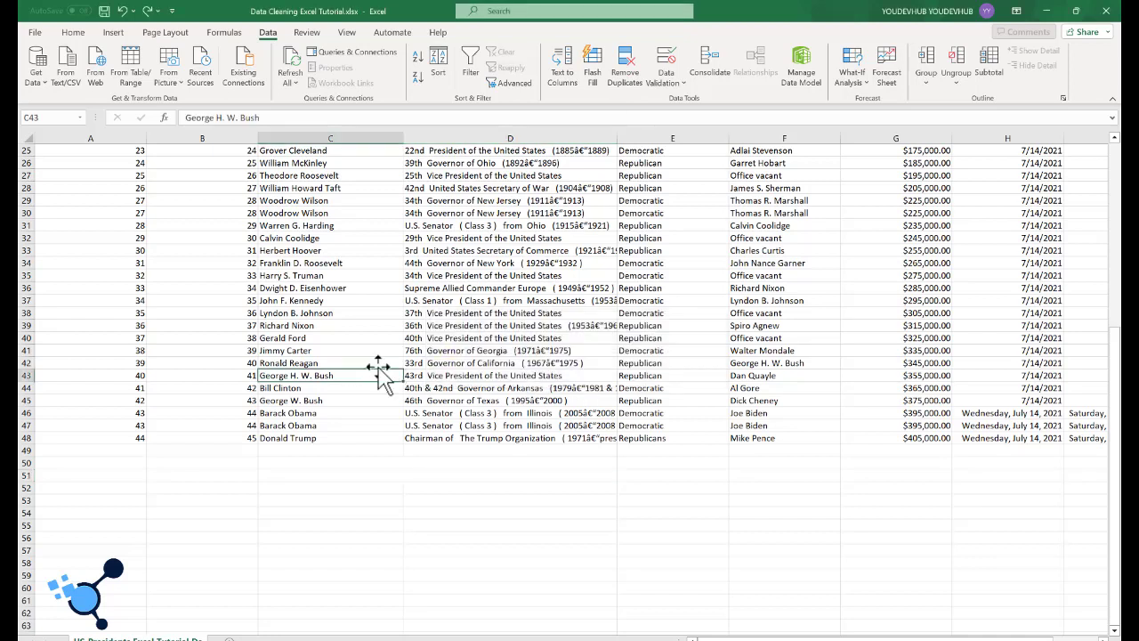
{"action": "left_click", "coordinate": [627, 75]}
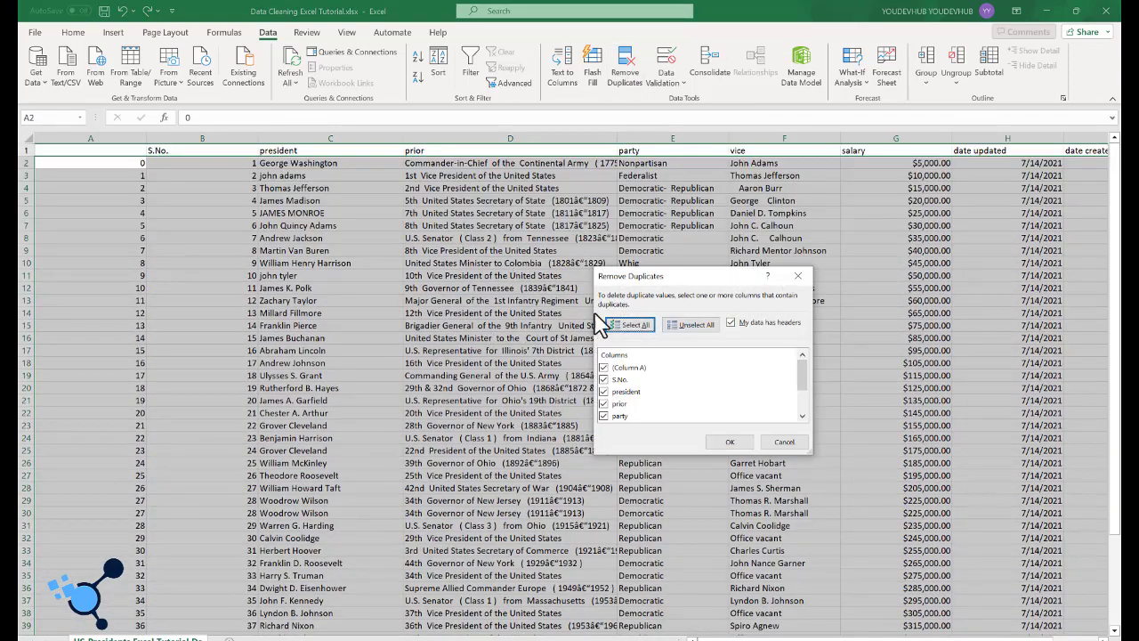
{"action": "left_click", "coordinate": [719, 440]}
{"action": "left_click", "coordinate": [574, 375]}
{"action": "scroll", "coordinate": [267, 419], "scroll_direction": "down", "scroll_amount": 1}
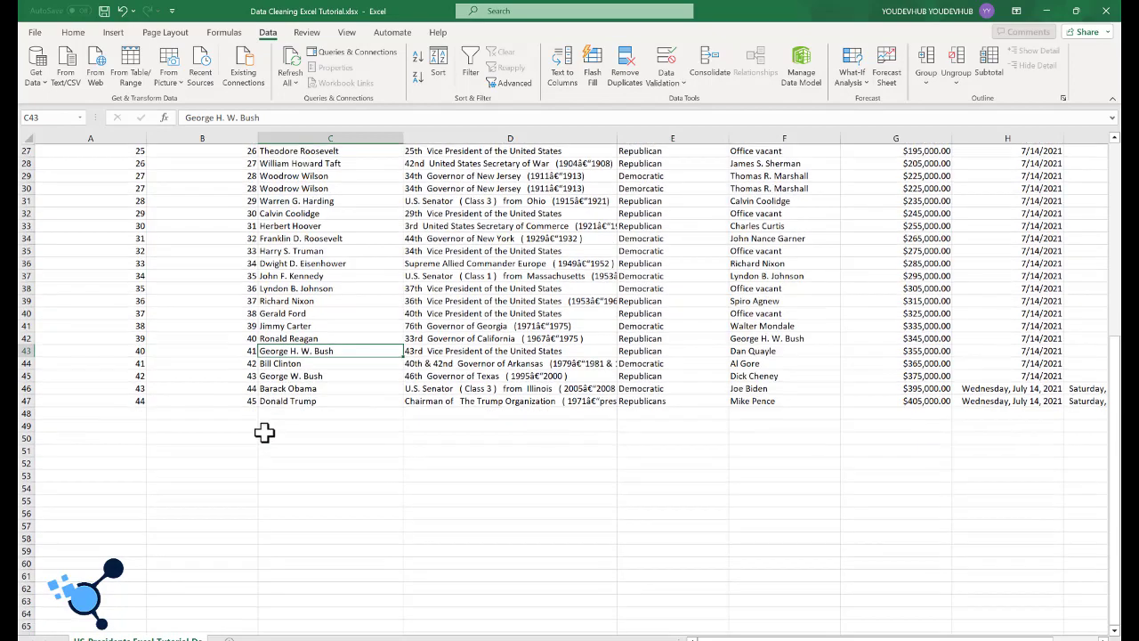
{"action": "left_click", "coordinate": [293, 389]}
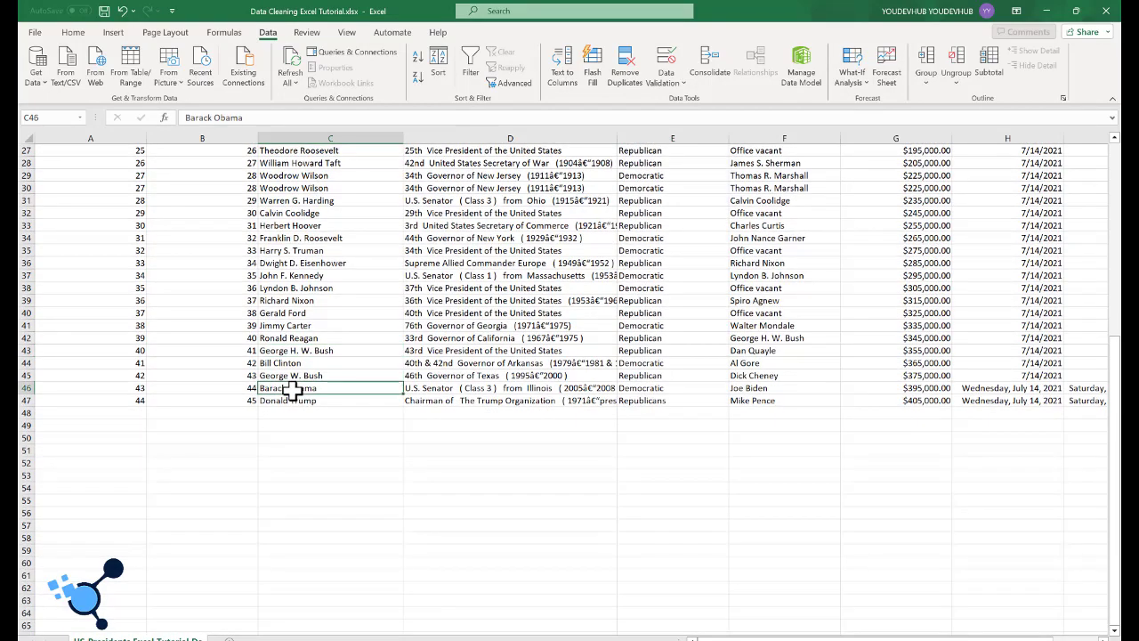
{"action": "scroll", "coordinate": [293, 388], "scroll_direction": "up", "scroll_amount": 9}
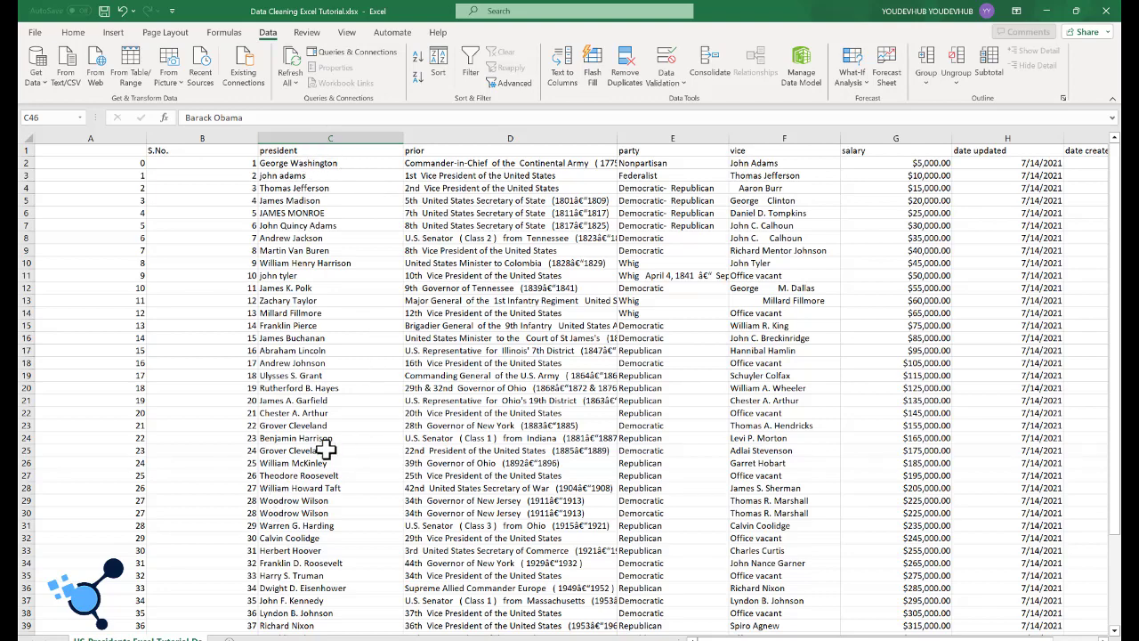
{"action": "scroll", "coordinate": [330, 351], "scroll_direction": "down", "scroll_amount": 3}
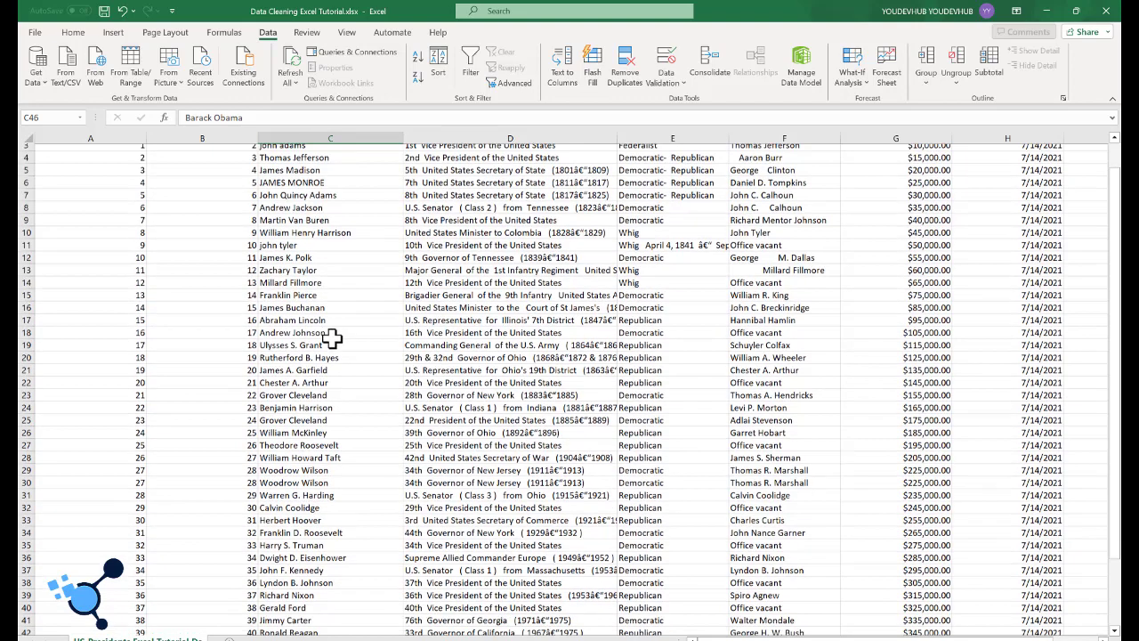
Step: Review the rows for remaining repeats, such as the two Woodrow Wilson entries, and examine the capitalization of names in the president column
{"action": "scroll", "coordinate": [331, 342], "scroll_direction": "up", "scroll_amount": 3}
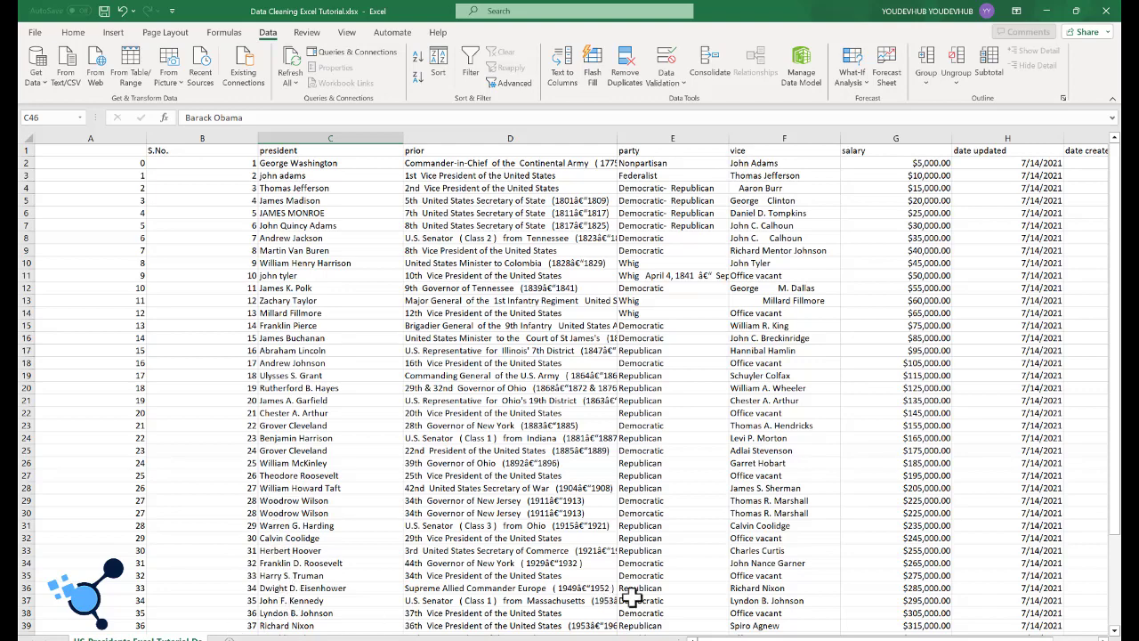
{"action": "mouse_move", "coordinate": [760, 637]}
{"action": "left_mouse_down"}
{"action": "mouse_move", "coordinate": [805, 637]}
{"action": "mouse_move", "coordinate": [761, 637]}
{"action": "left_mouse_up"}
{"action": "left_click", "coordinate": [546, 514]}
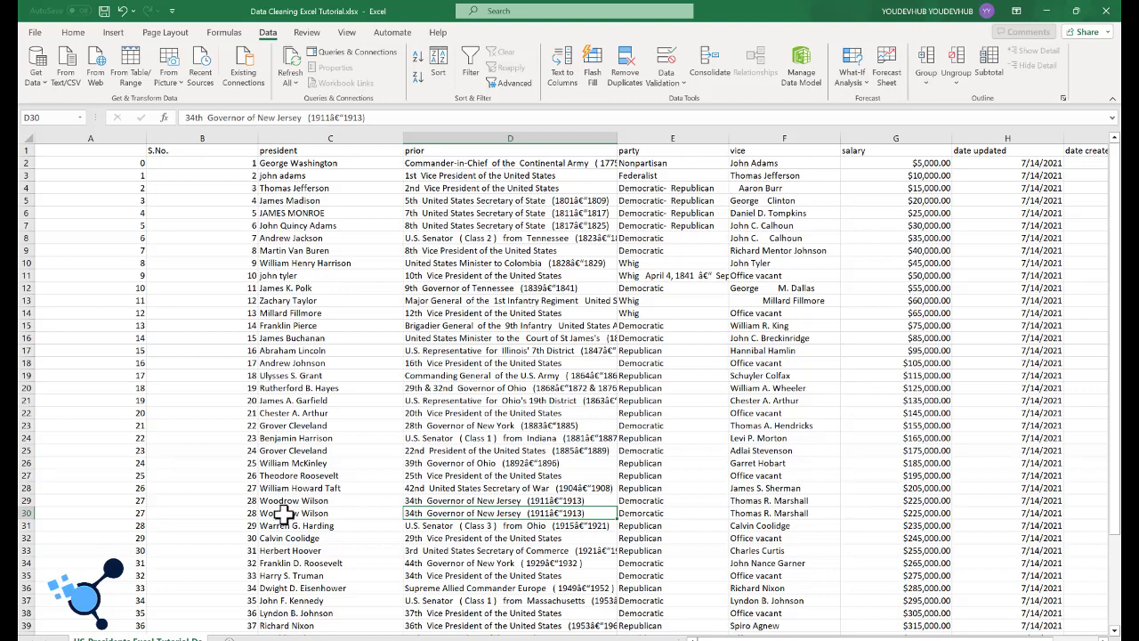
{"action": "scroll", "coordinate": [283, 514], "scroll_direction": "down", "scroll_amount": 1}
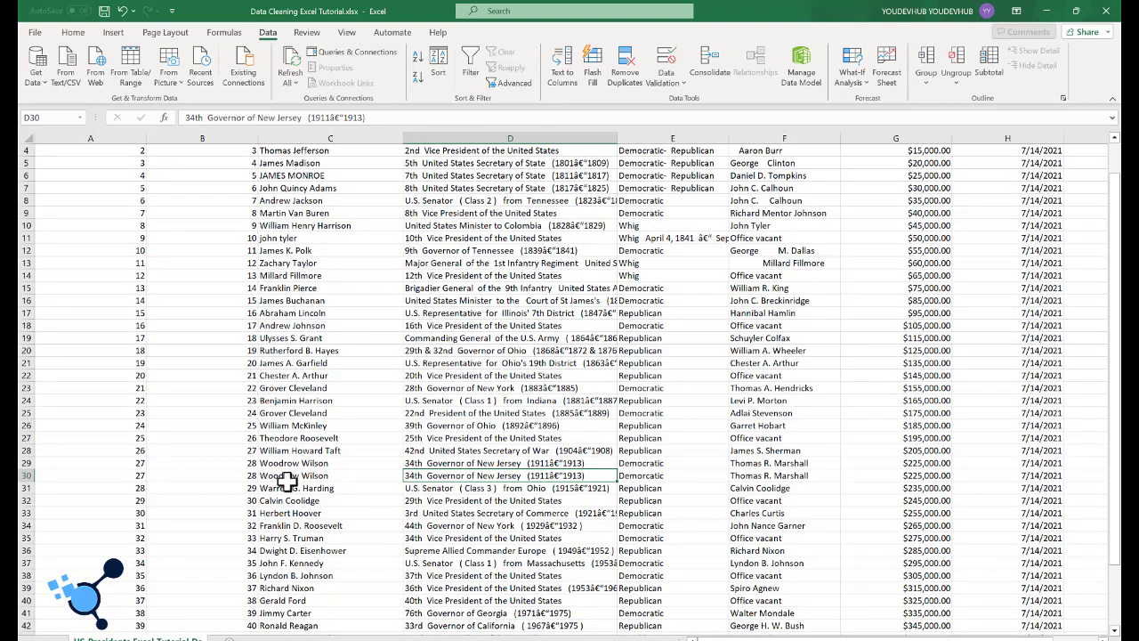
{"action": "scroll", "coordinate": [287, 481], "scroll_direction": "up", "scroll_amount": 1}
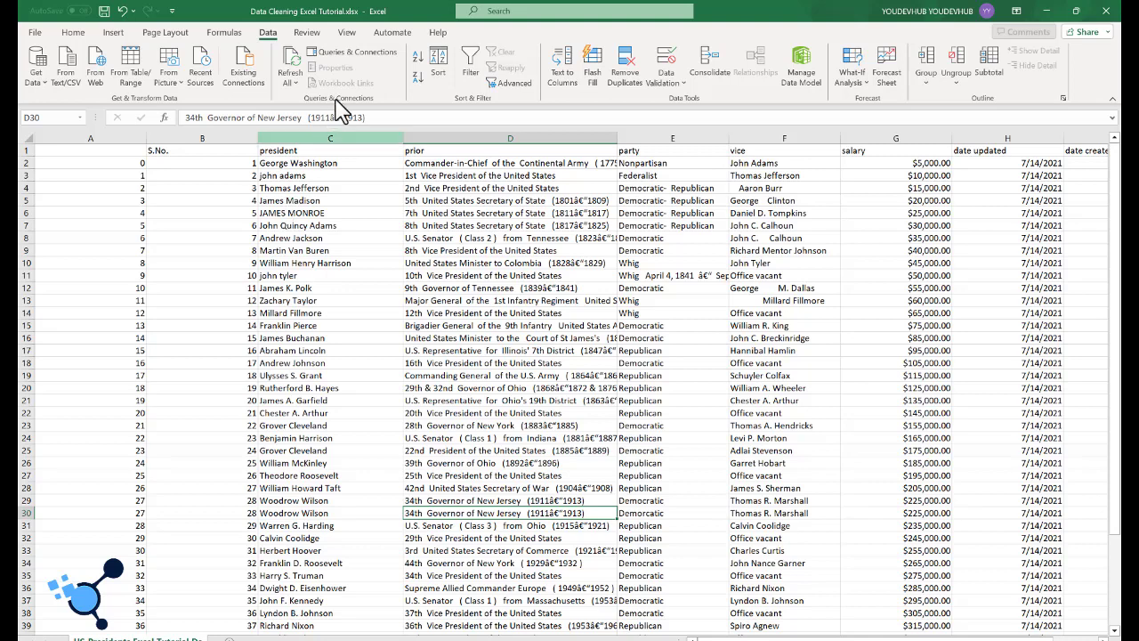
{"action": "left_click", "coordinate": [356, 138]}
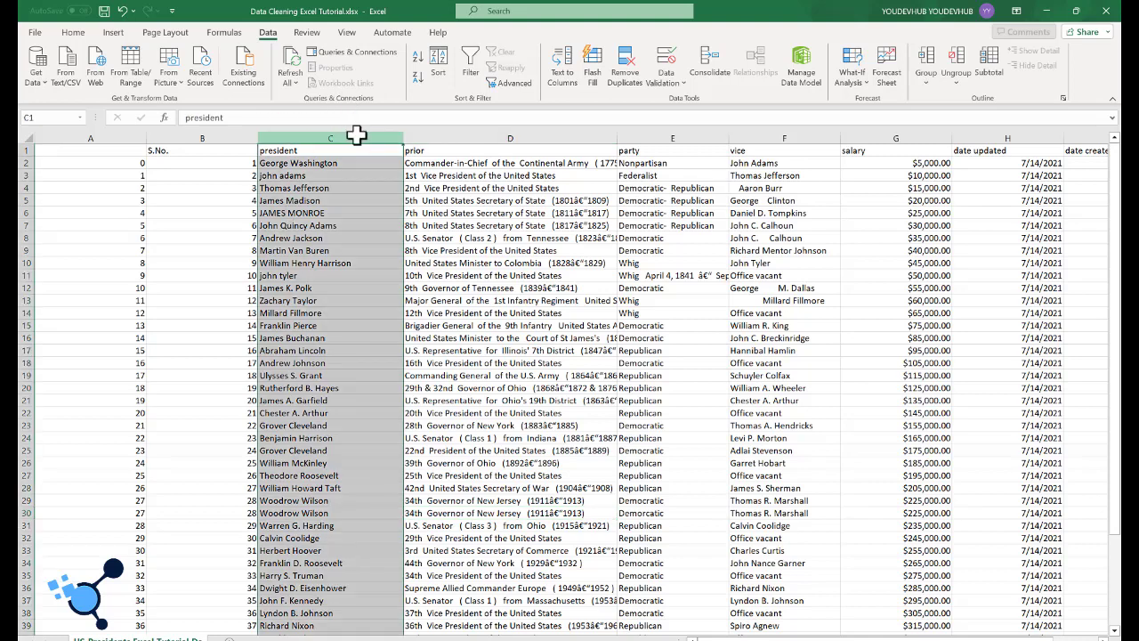
{"action": "left_click", "coordinate": [353, 250]}
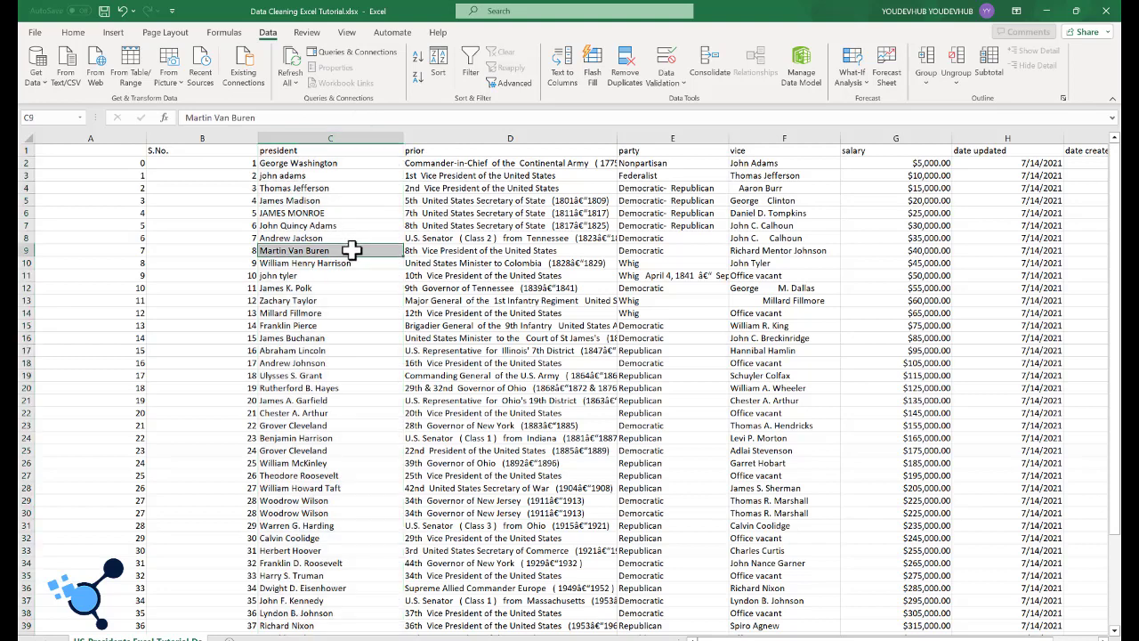
{"action": "left_click", "coordinate": [329, 163]}
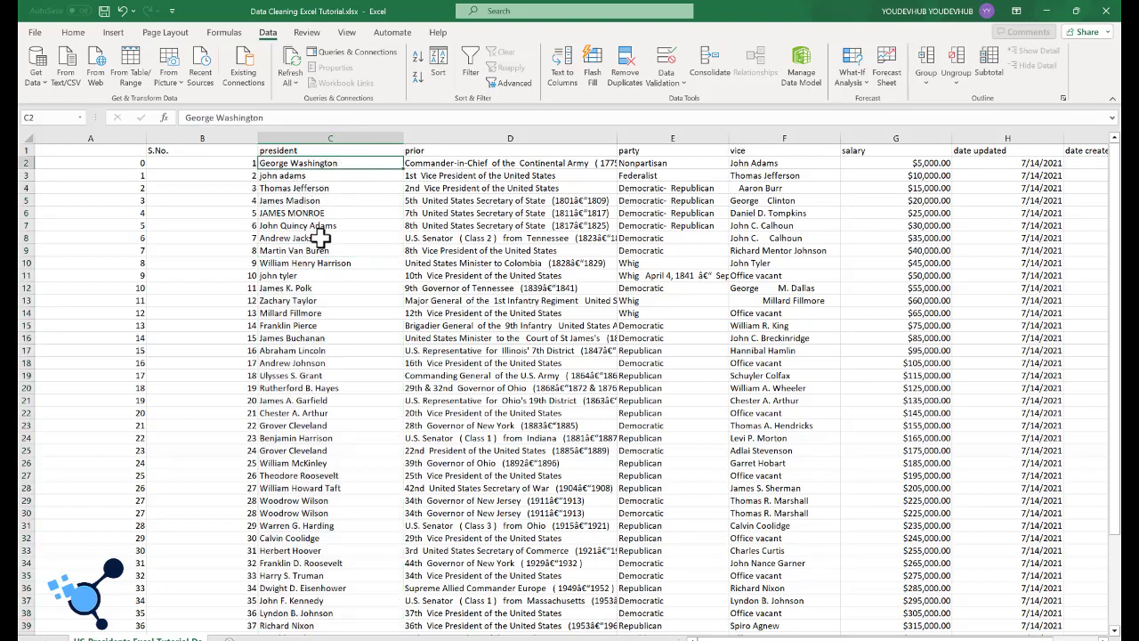
{"action": "left_click", "coordinate": [363, 138]}
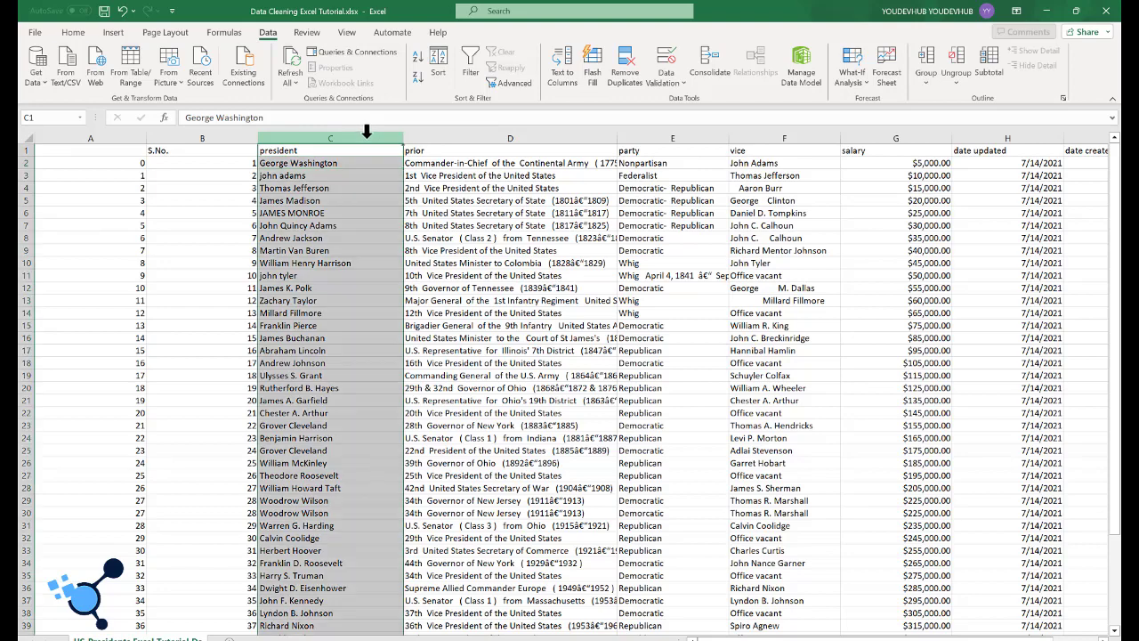
{"action": "right_click", "coordinate": [365, 139]}
{"action": "left_click", "coordinate": [403, 267]}
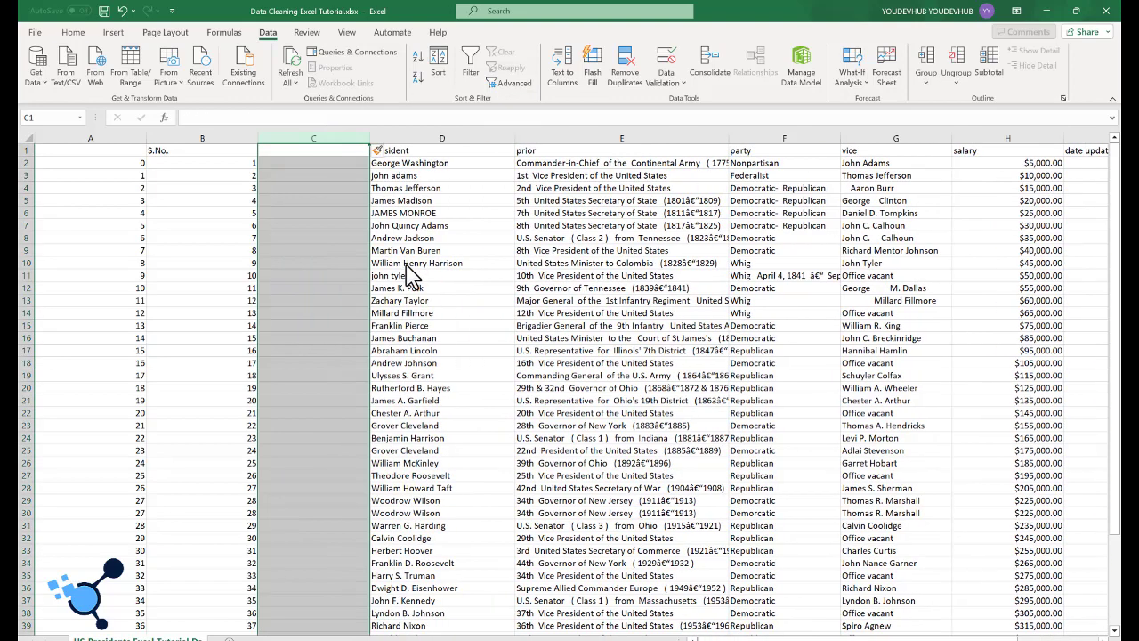
{"action": "key", "text": "ctrl+z"}
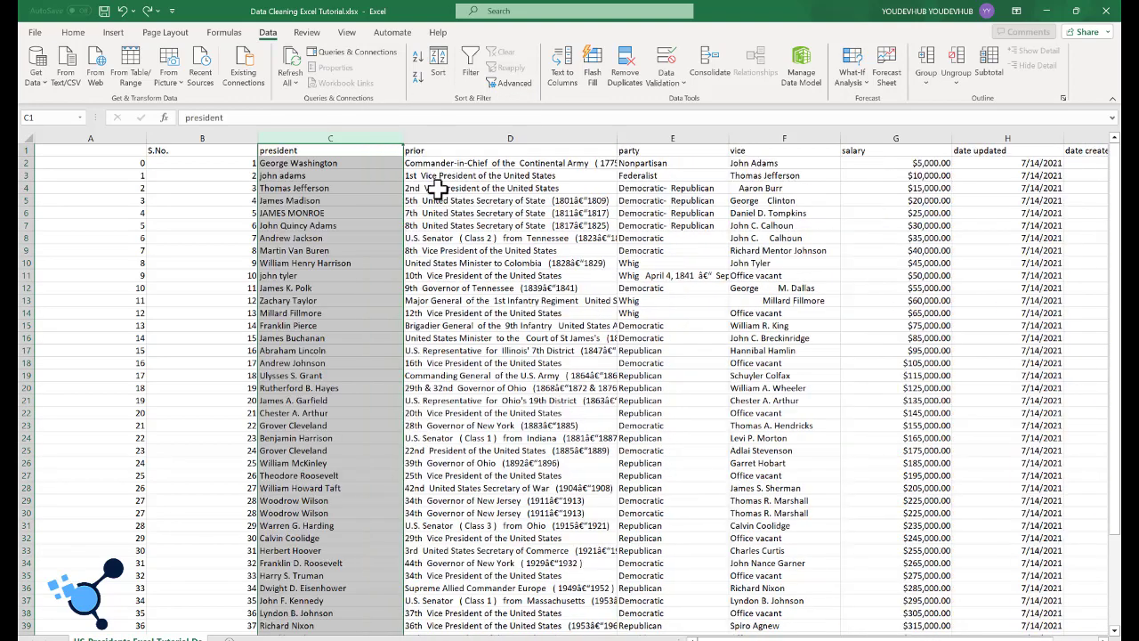
Step: Insert a blank column between the president and prior columns
{"action": "left_click", "coordinate": [449, 133]}
{"action": "right_click", "coordinate": [451, 137]}
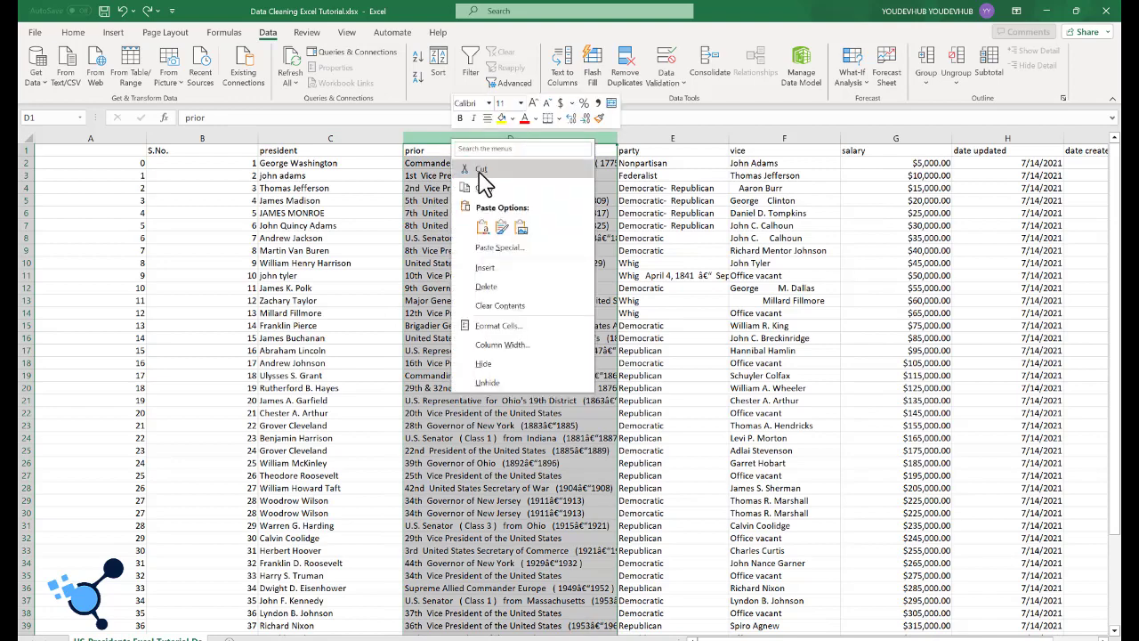
{"action": "left_click", "coordinate": [499, 268]}
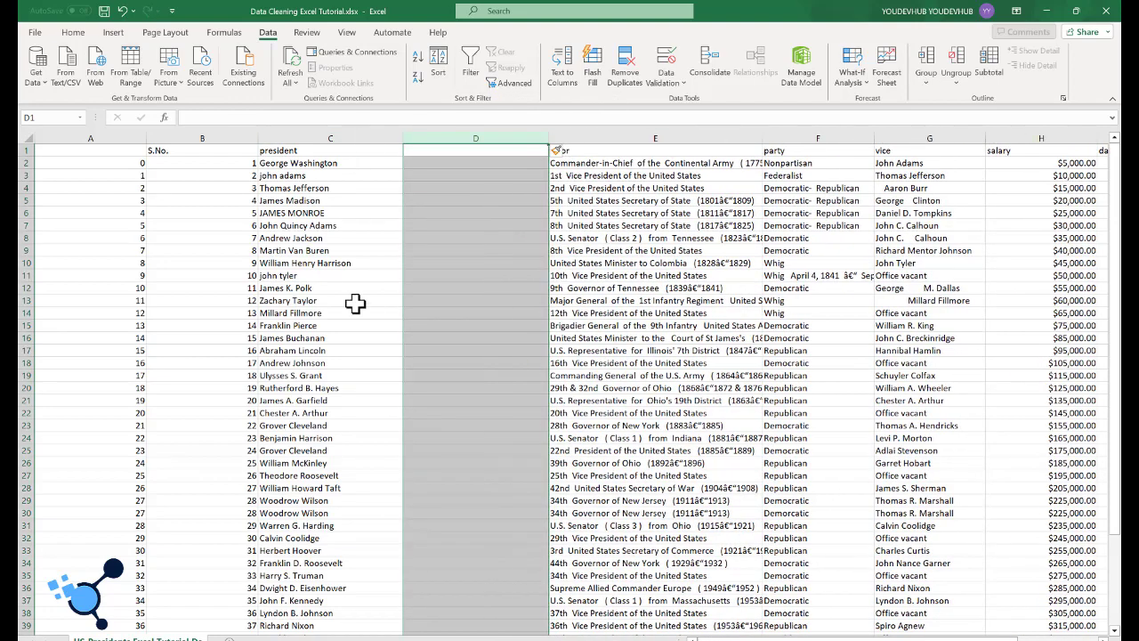
{"action": "left_click", "coordinate": [417, 325]}
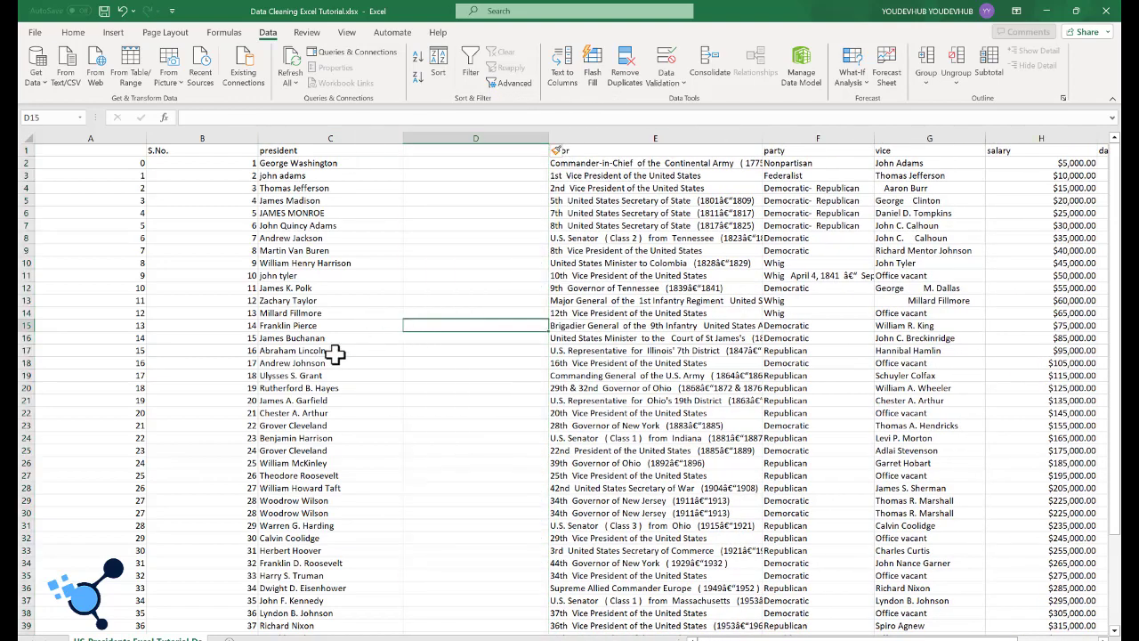
Step: Enter the header president-edited in D1 for the new column
{"action": "left_click", "coordinate": [414, 151]}
{"action": "type", "text": "pr"}
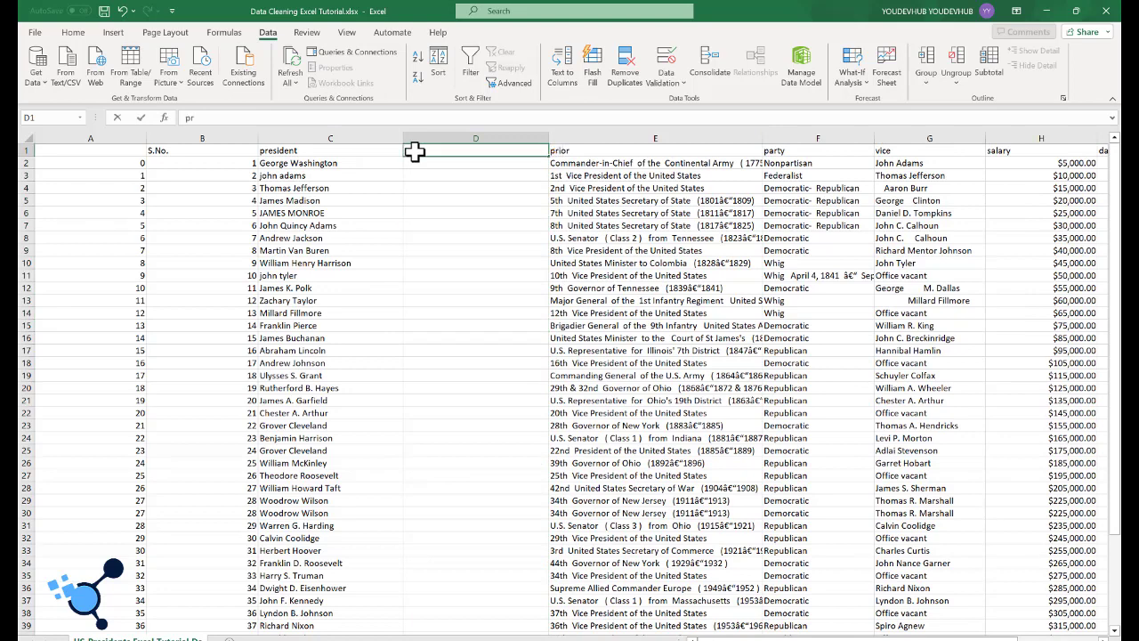
{"action": "type", "text": "esident-edited"}
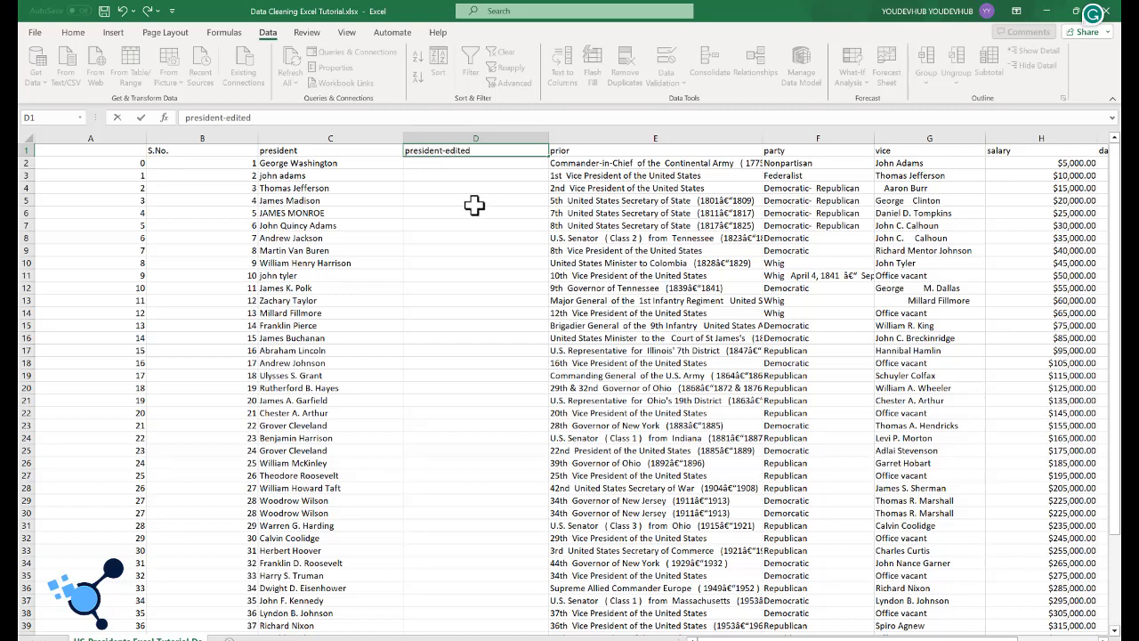
{"action": "key", "text": "Return"}
Step: Enter =UPPER(C2) in D2 and fill it down the president-edited column to put the presidents' names in upper case
{"action": "left_click", "coordinate": [325, 163]}
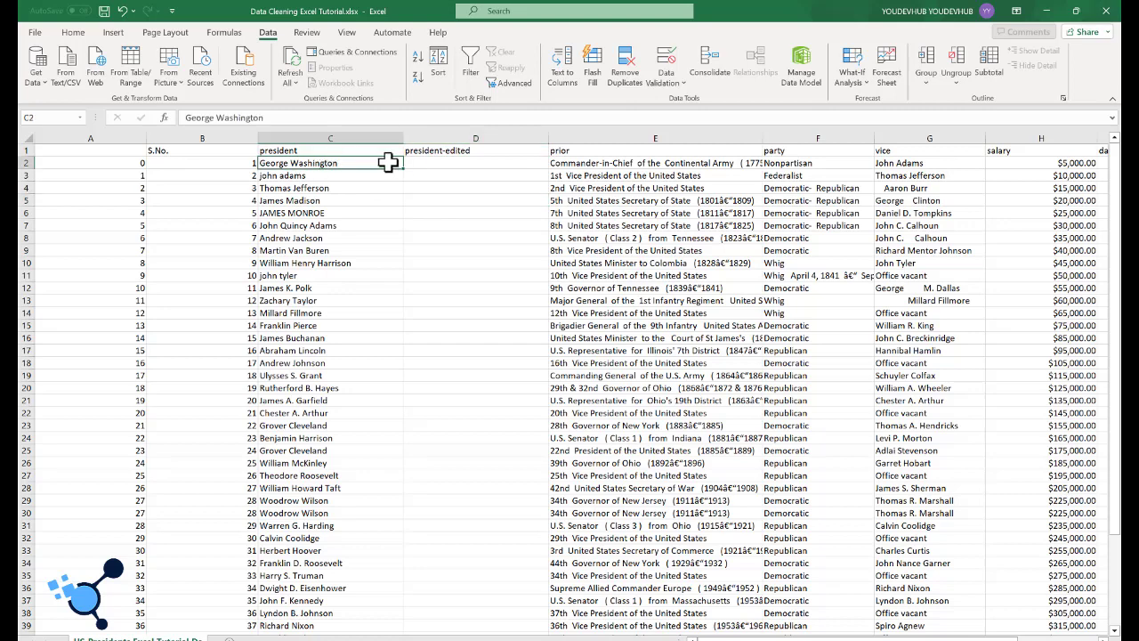
{"action": "left_click", "coordinate": [416, 163]}
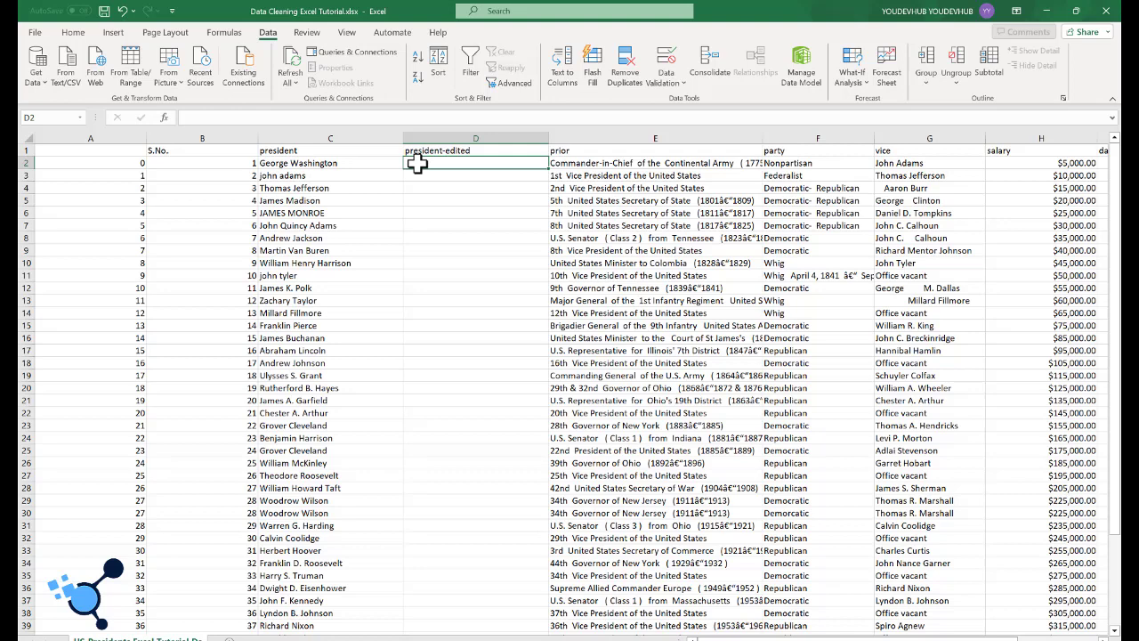
{"action": "left_click", "coordinate": [320, 226]}
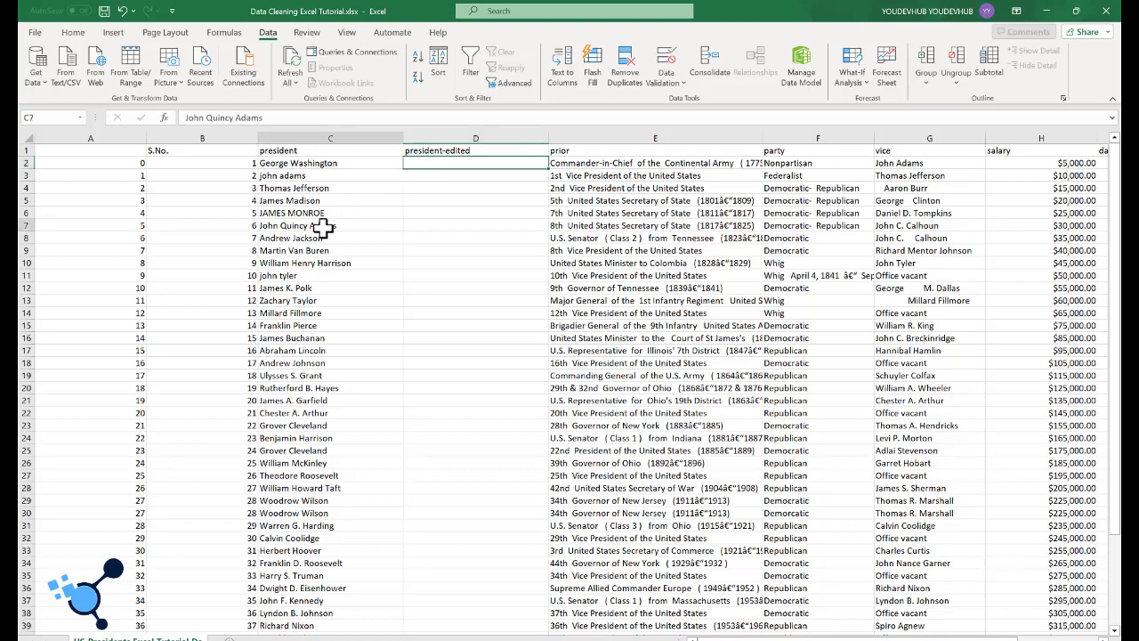
{"action": "left_click", "coordinate": [418, 166]}
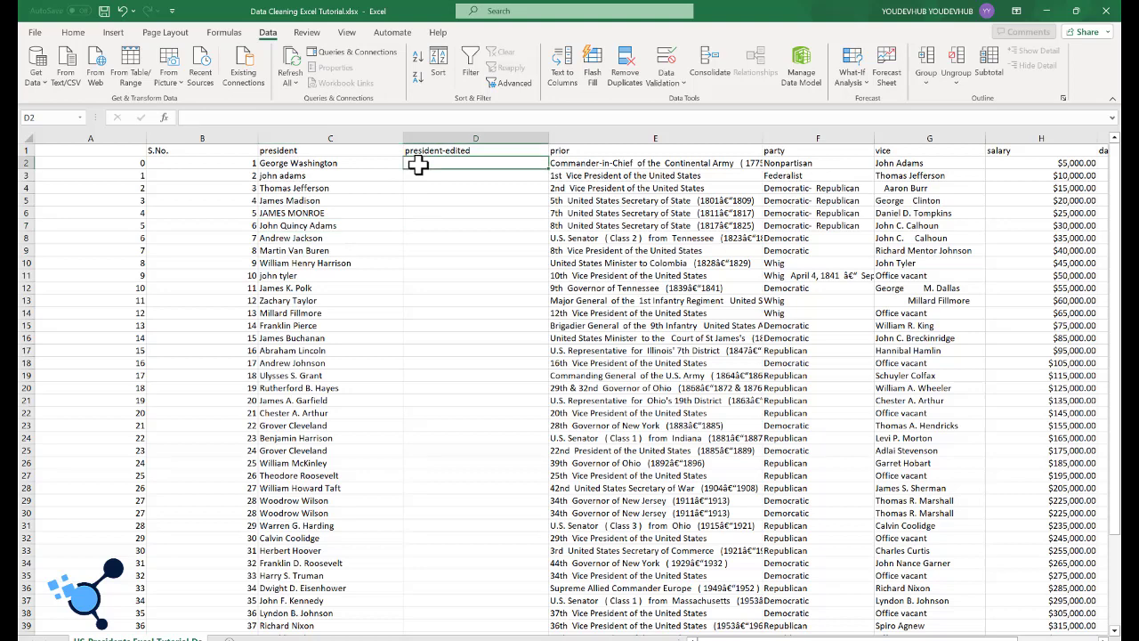
{"action": "type", "text": "="}
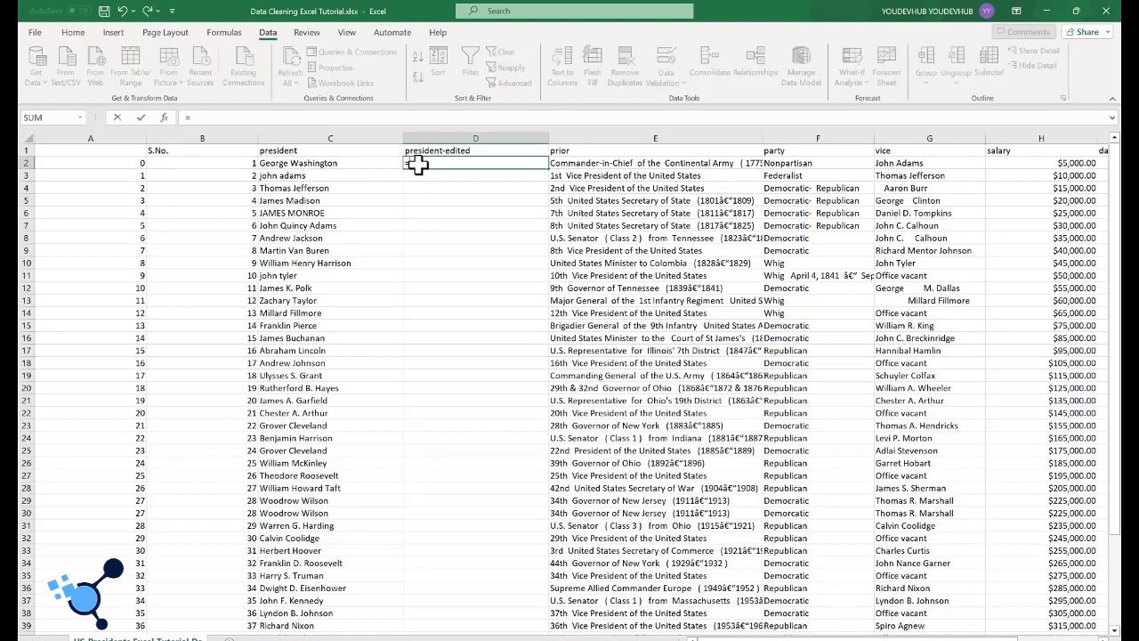
{"action": "type", "text": "U"}
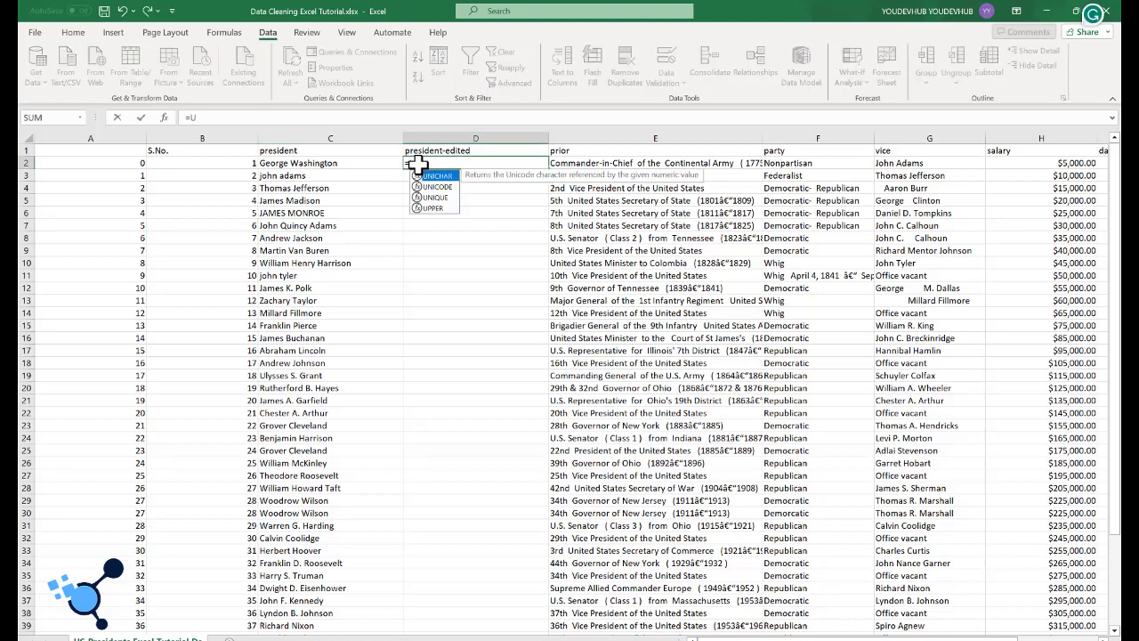
{"action": "type", "text": "PPER("}
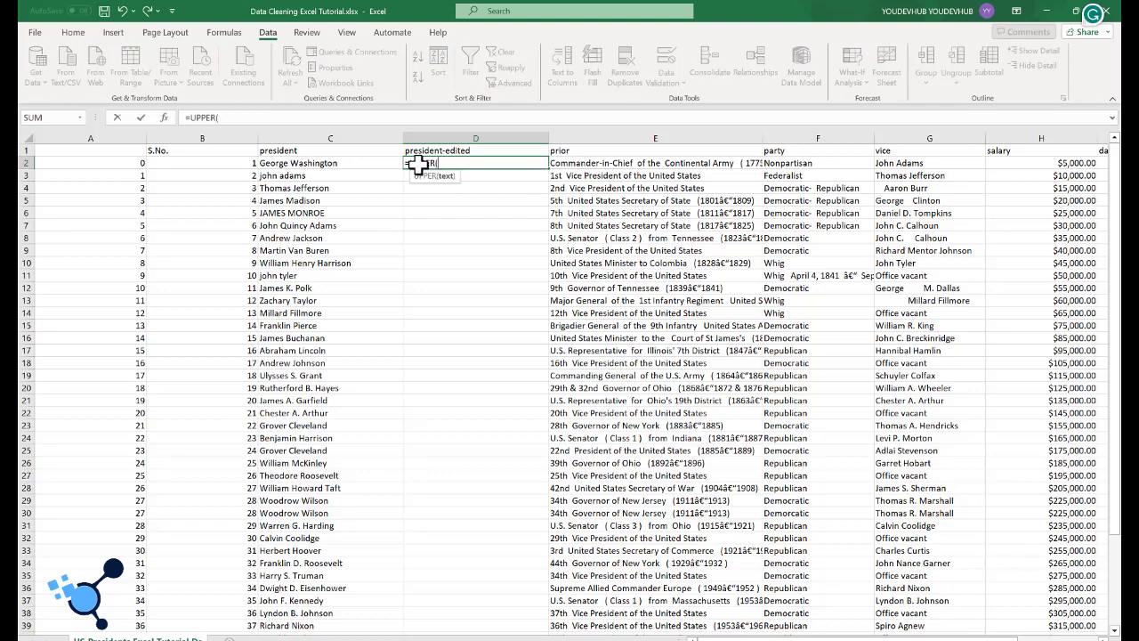
{"action": "left_click", "coordinate": [355, 163]}
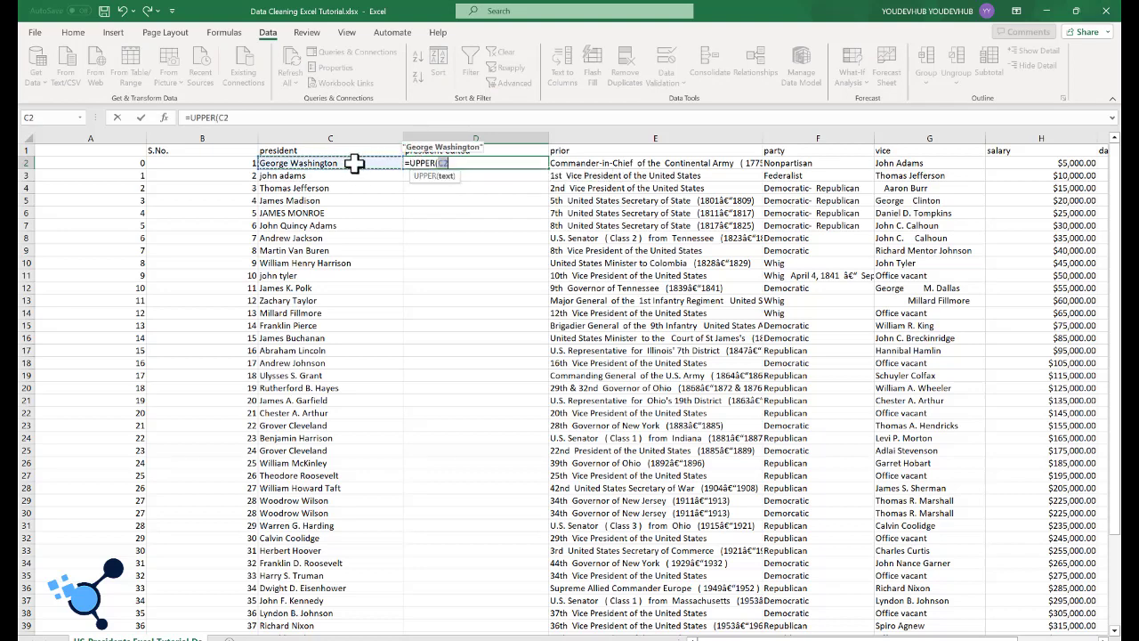
{"action": "type", "text": ")"}
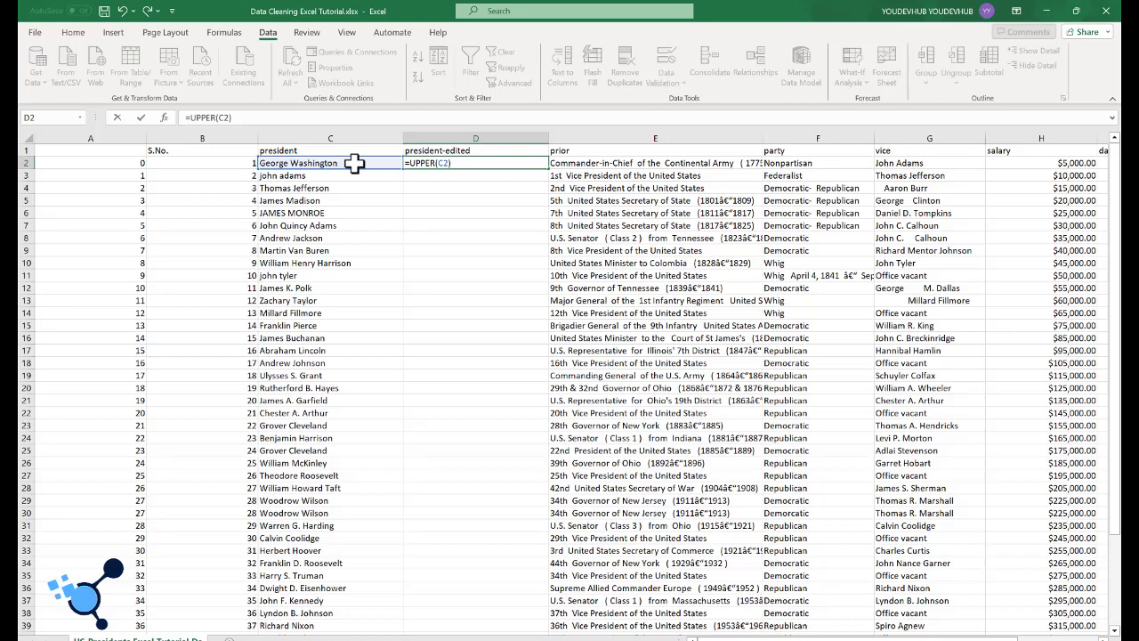
{"action": "key", "text": "Return"}
{"action": "left_click", "coordinate": [445, 165]}
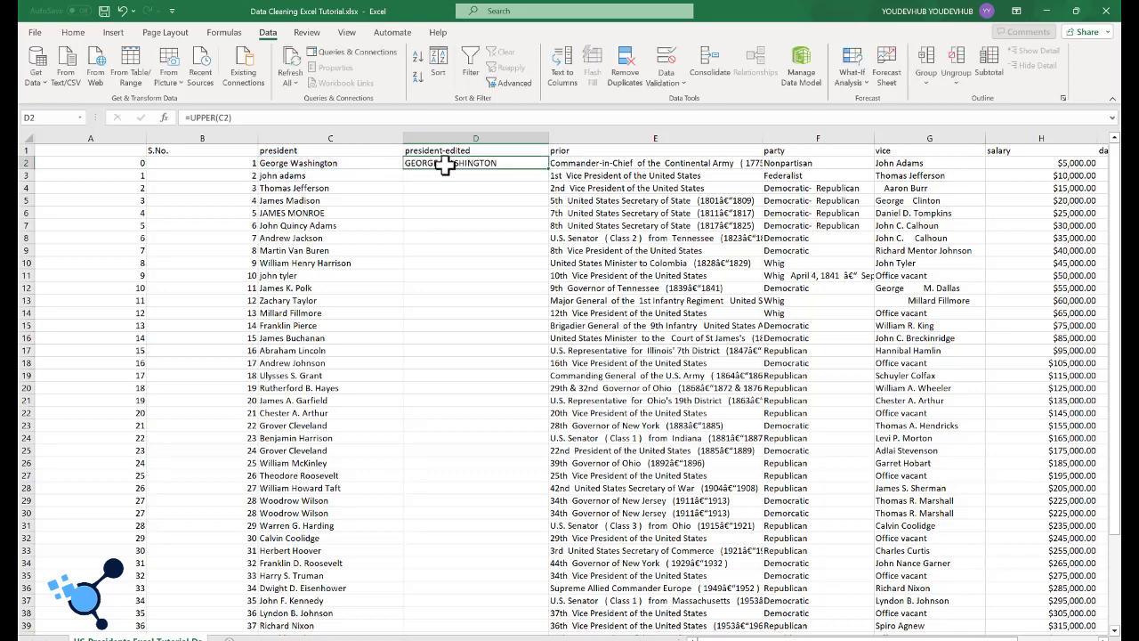
{"action": "double_click", "coordinate": [549, 169]}
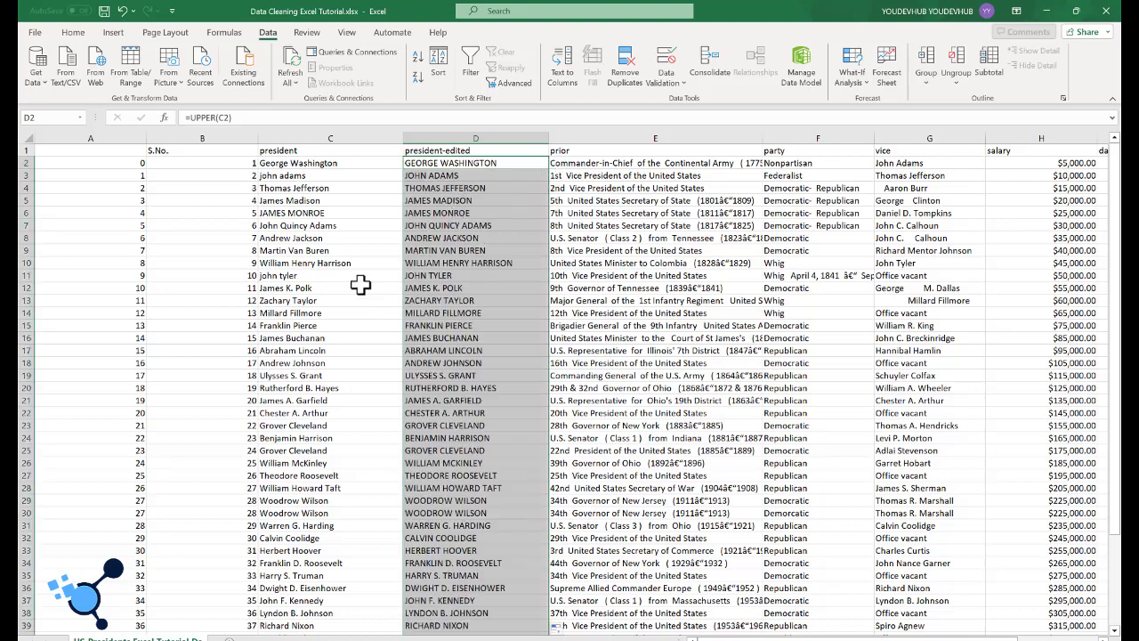
Step: Change the formula in D2 to =LOWER(C2) and fill it down the president-edited column
{"action": "left_click", "coordinate": [447, 164]}
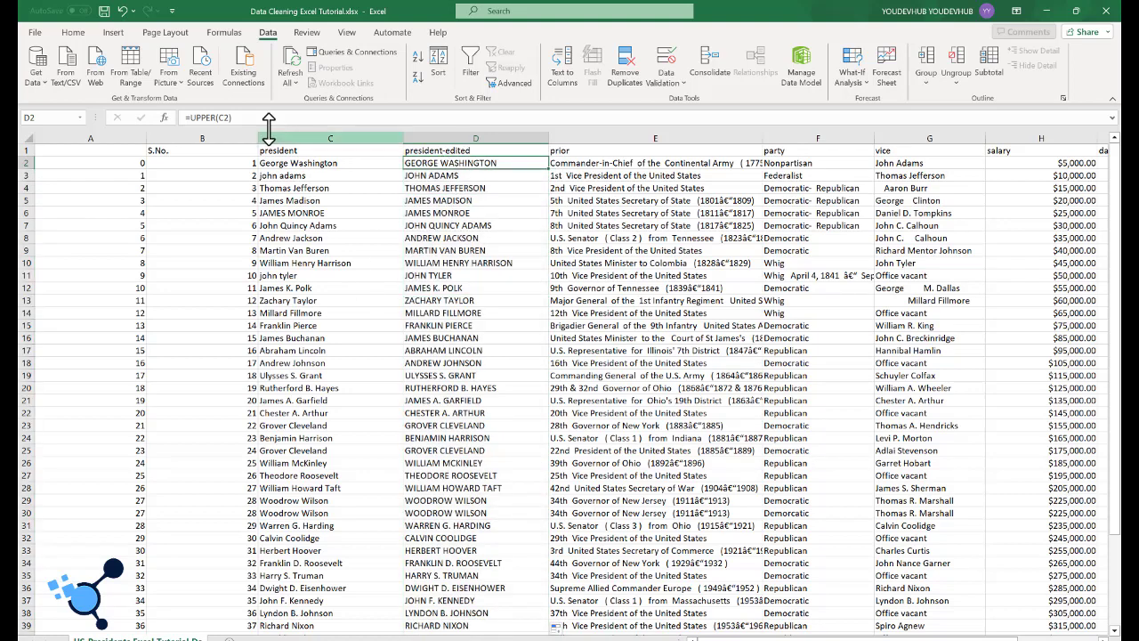
{"action": "left_click", "coordinate": [202, 118]}
{"action": "double_click", "coordinate": [202, 118]}
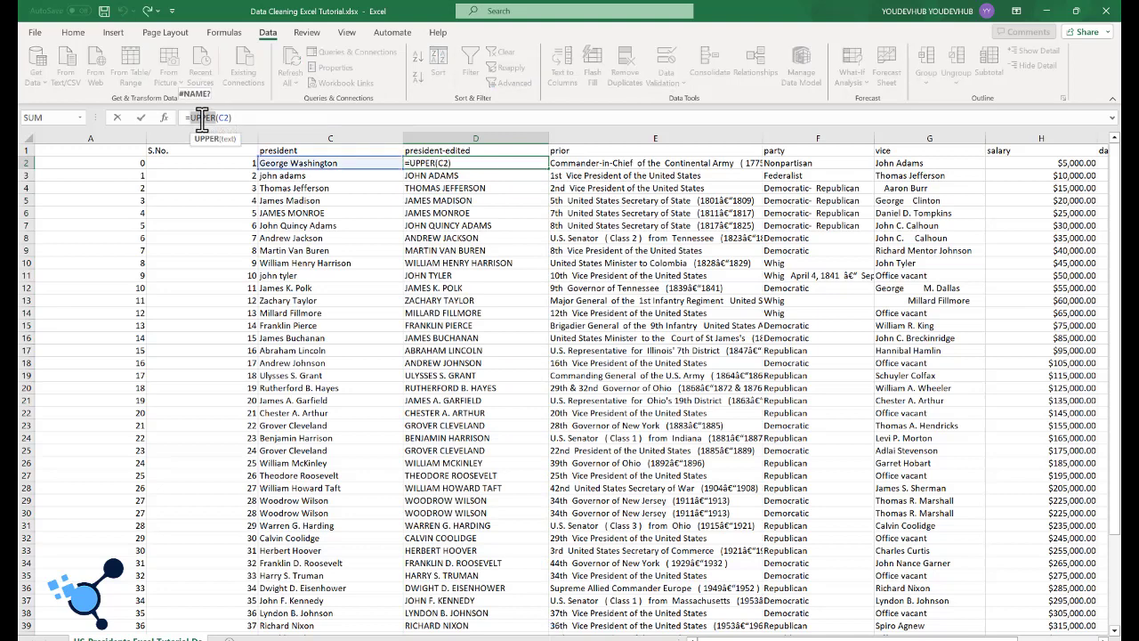
{"action": "type", "text": "LOWER"}
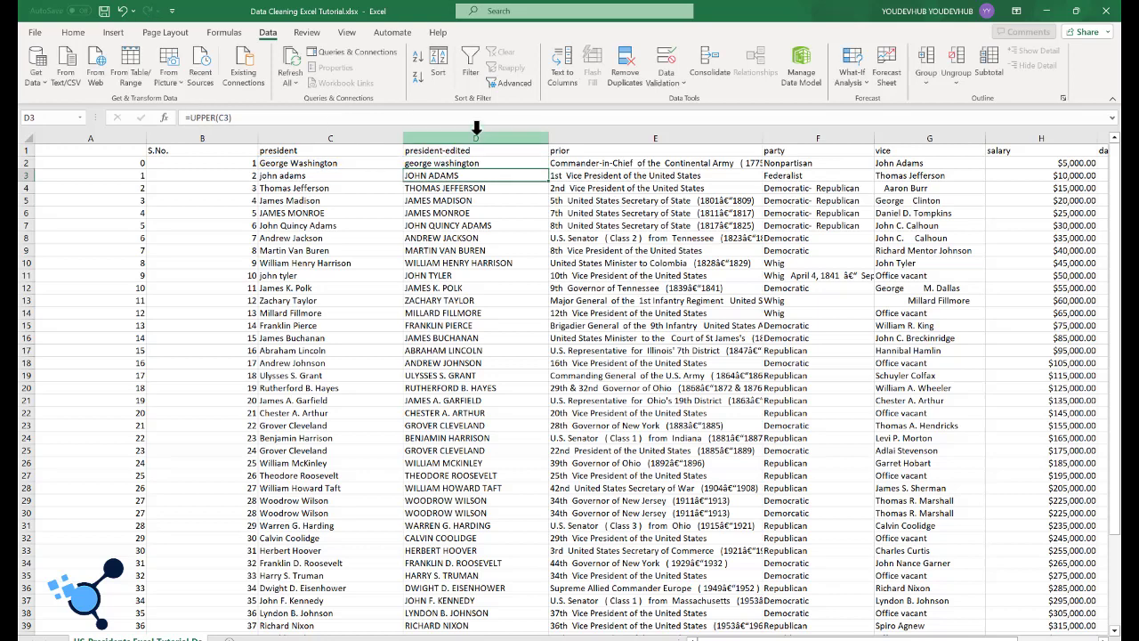
{"action": "left_click", "coordinate": [504, 164]}
{"action": "double_click", "coordinate": [549, 169]}
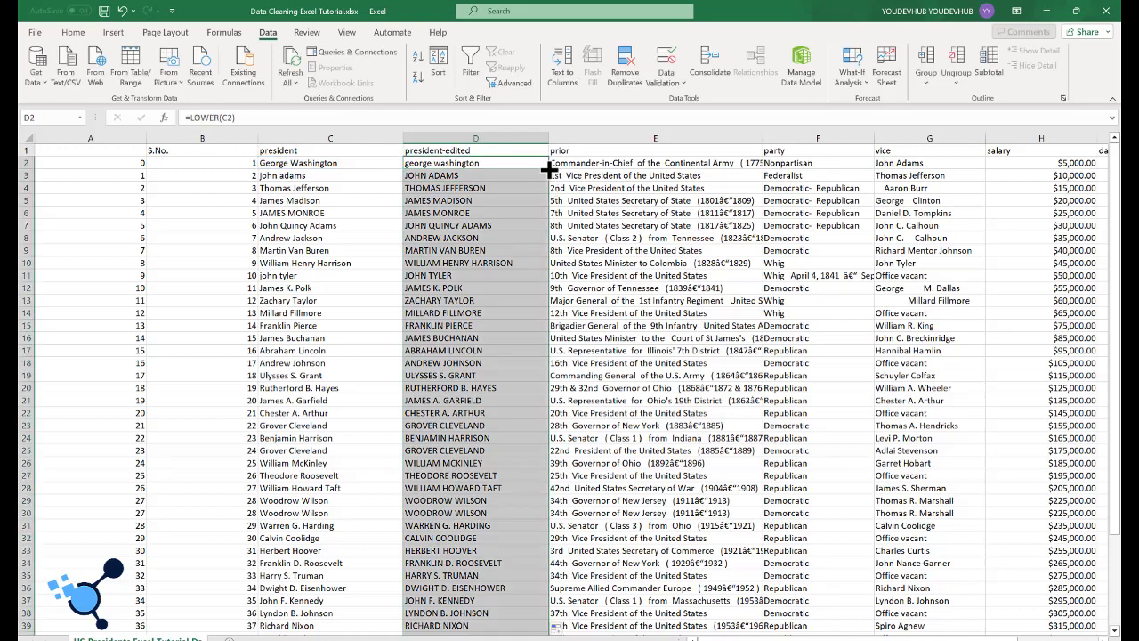
Step: Change the formula in D2 to =PROPER(C2) and fill it down the president-edited column to capitalize each name properly
{"action": "left_click", "coordinate": [468, 162]}
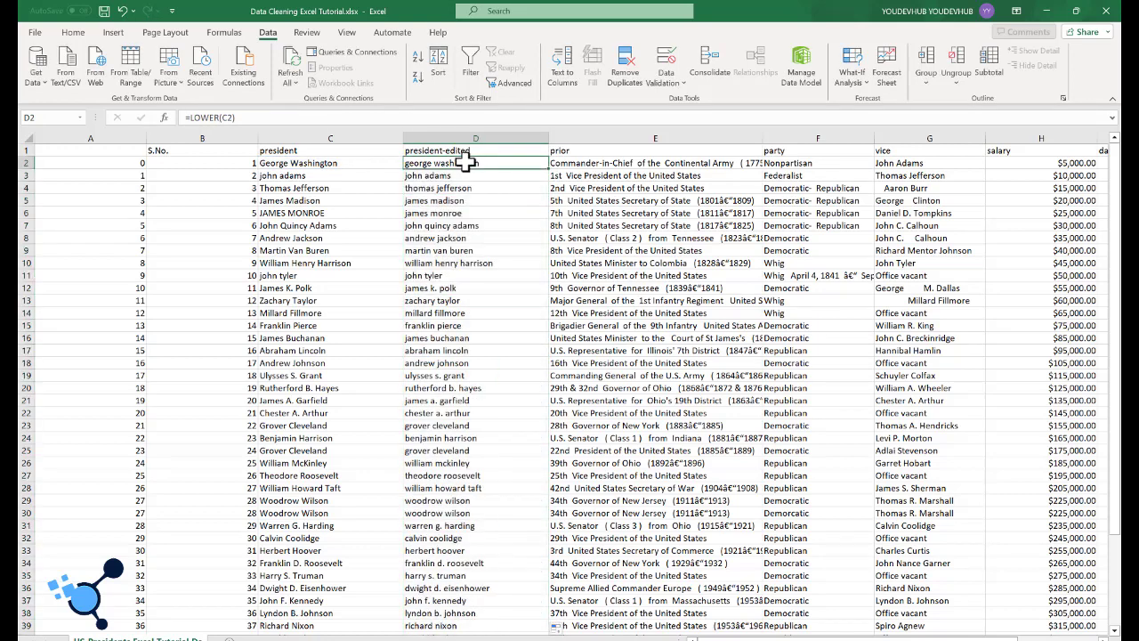
{"action": "left_click", "coordinate": [206, 117]}
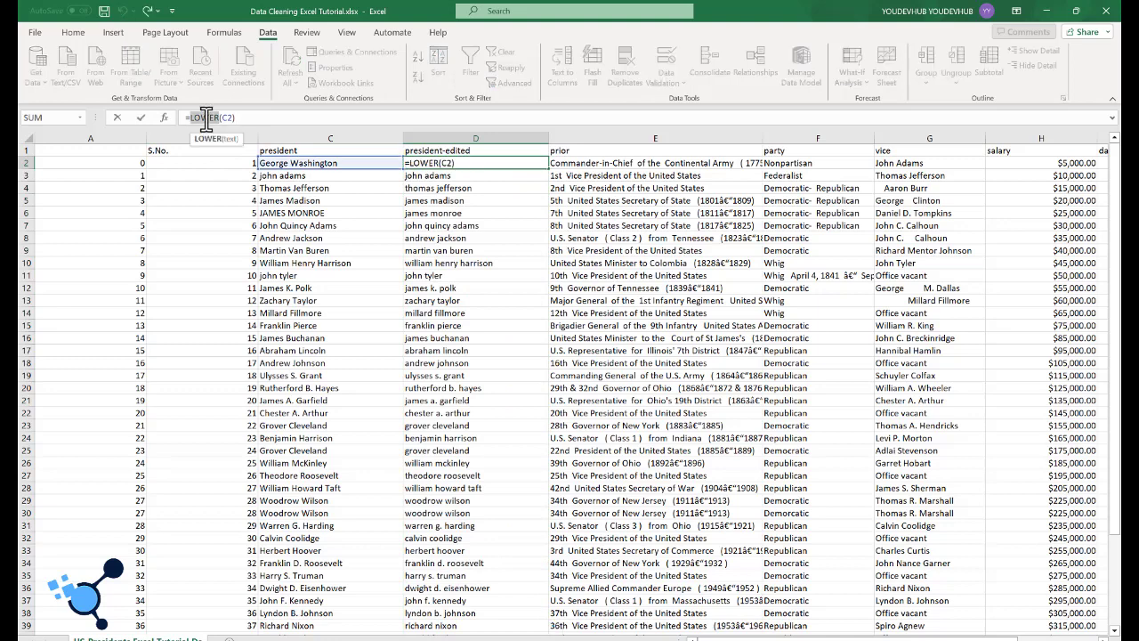
{"action": "type", "text": "PROPER"}
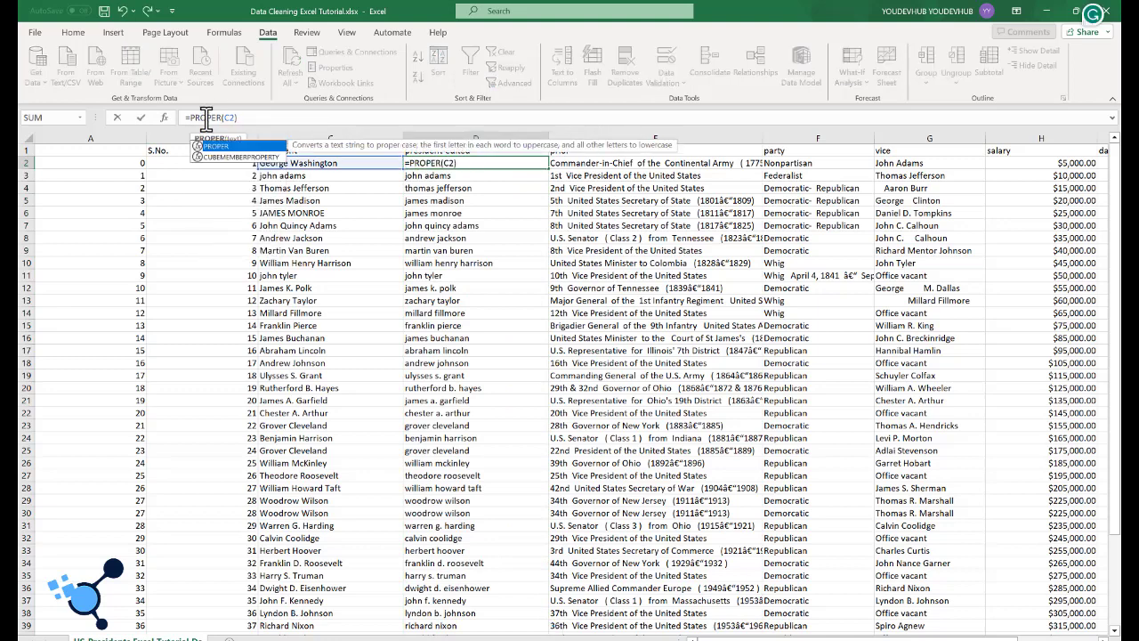
{"action": "key", "text": "Return"}
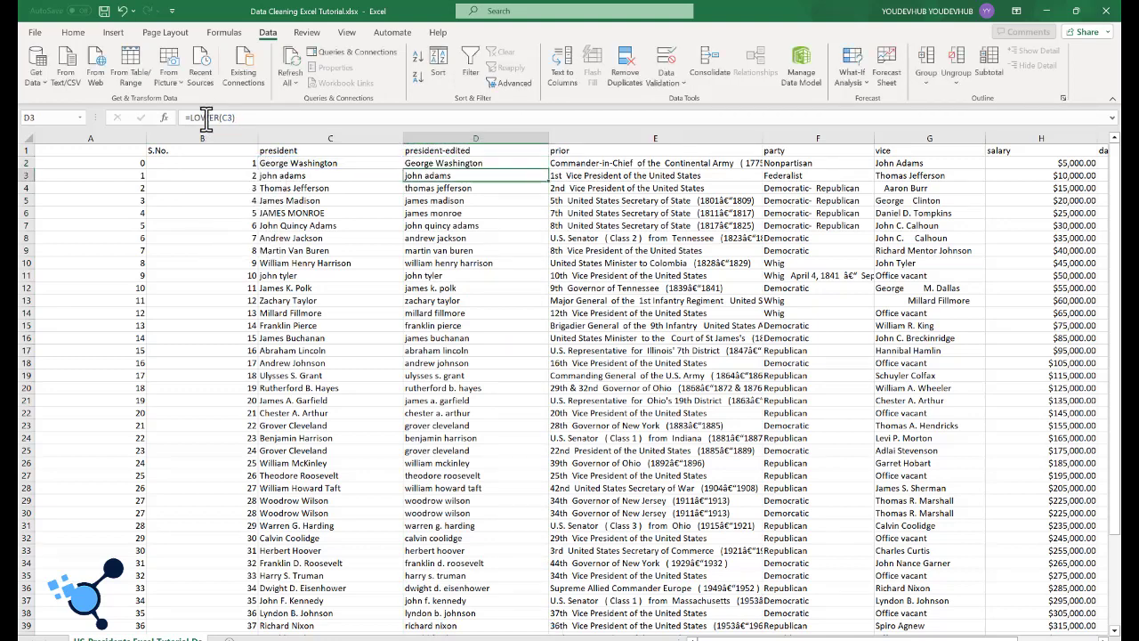
{"action": "left_click", "coordinate": [440, 163]}
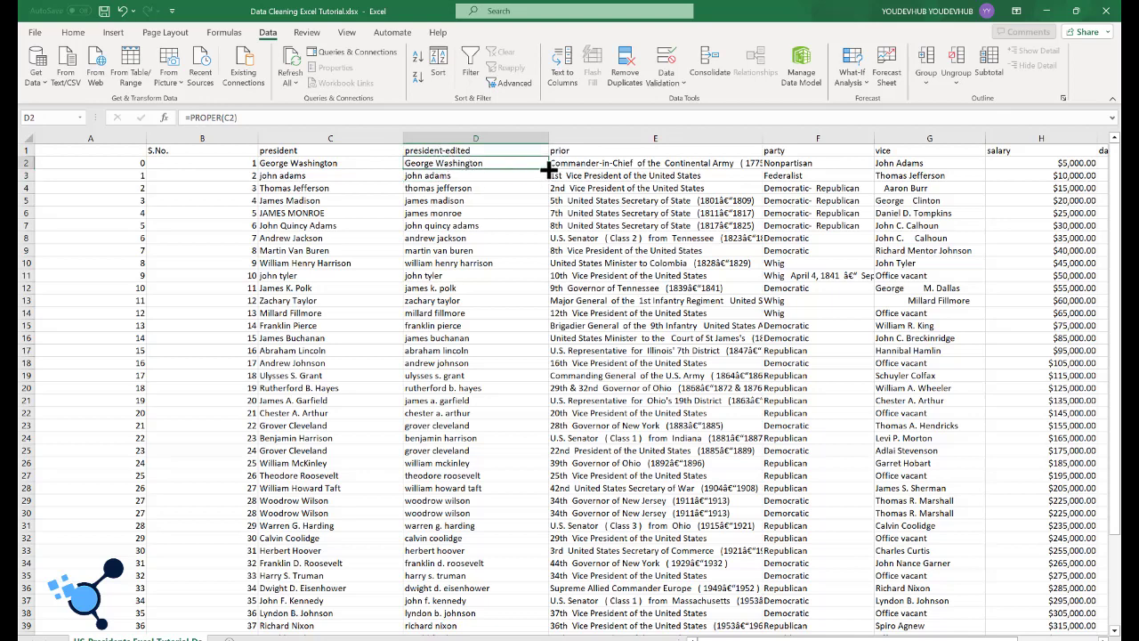
{"action": "double_click", "coordinate": [549, 168]}
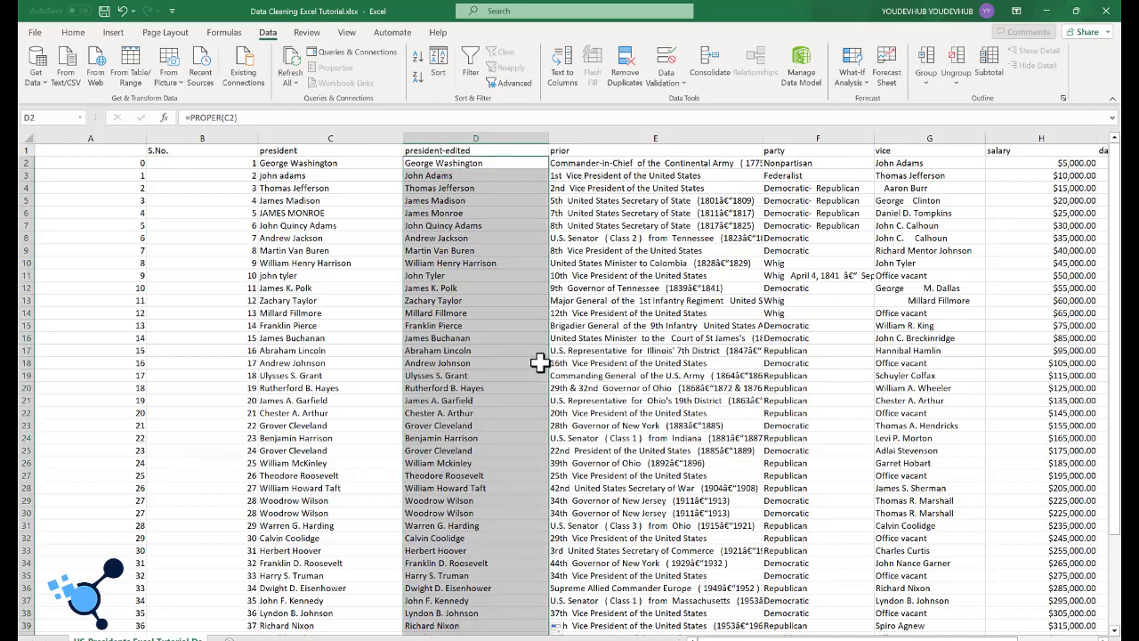
{"action": "left_click", "coordinate": [589, 276]}
{"action": "scroll", "coordinate": [477, 263], "scroll_direction": "down", "scroll_amount": 2}
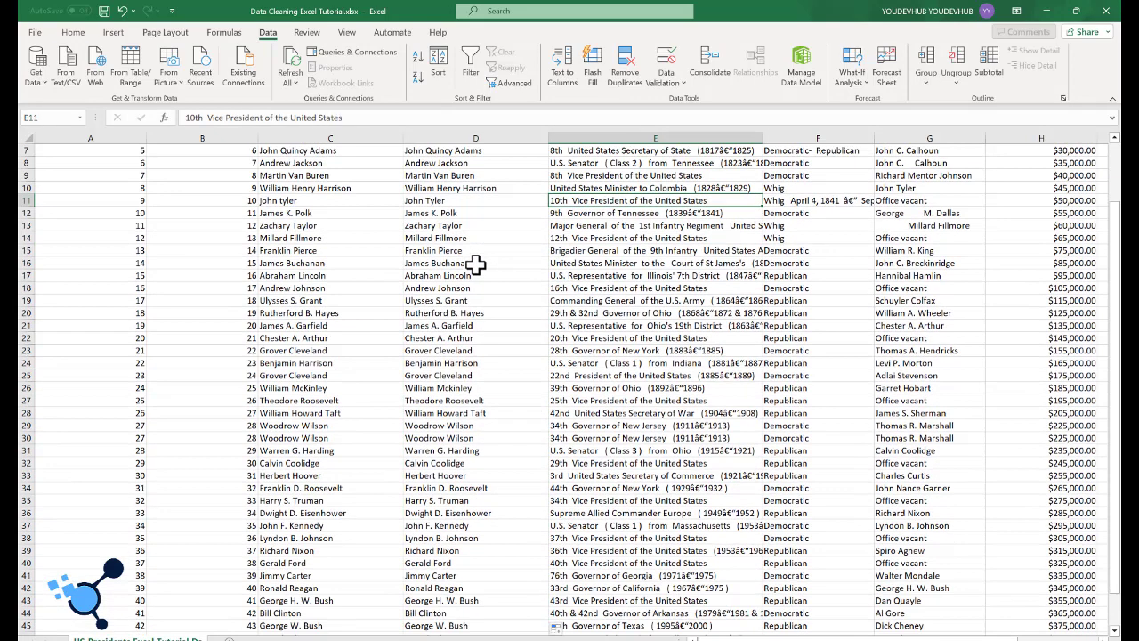
{"action": "scroll", "coordinate": [472, 264], "scroll_direction": "up", "scroll_amount": 2}
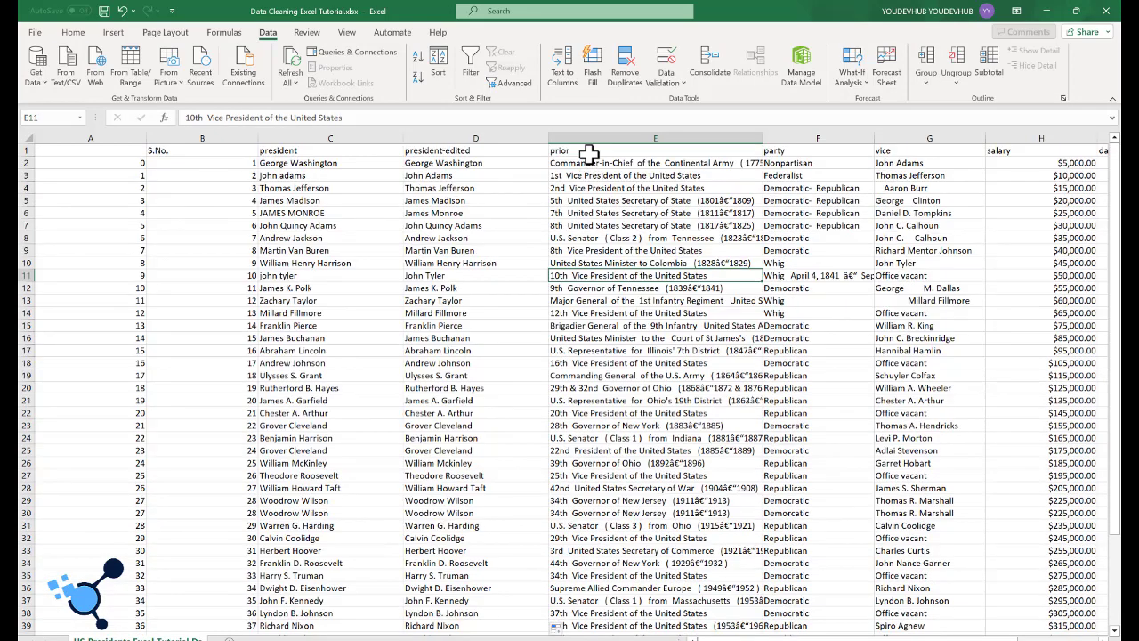
Step: Widen the prior column so that its longest entries fit completely
{"action": "scroll", "coordinate": [578, 258], "scroll_direction": "down", "scroll_amount": 3}
{"action": "scroll", "coordinate": [578, 259], "scroll_direction": "down", "scroll_amount": 1}
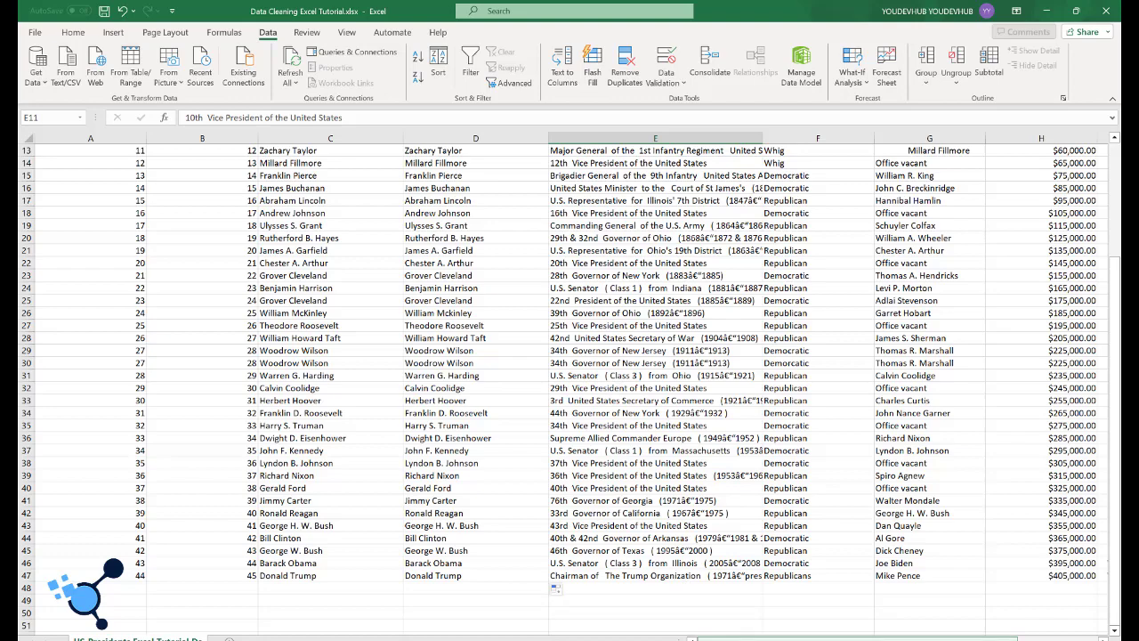
{"action": "left_click_drag", "start_coordinate": [717, 639], "coordinate": [756, 639]}
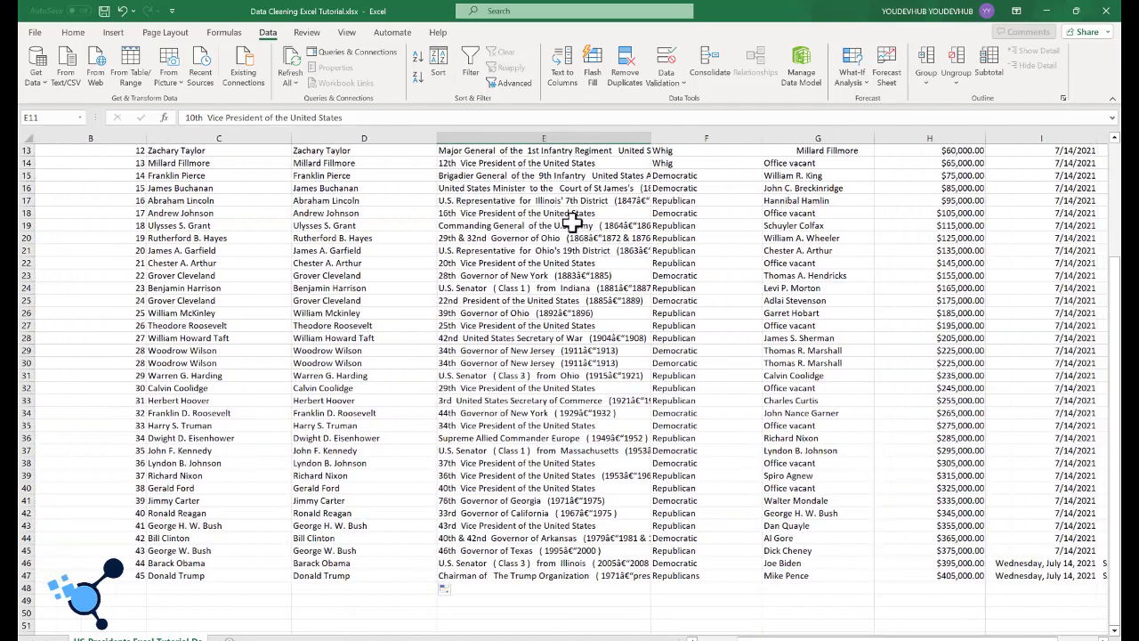
{"action": "left_click_drag", "start_coordinate": [652, 137], "coordinate": [760, 138]}
{"action": "scroll", "coordinate": [580, 300], "scroll_direction": "up", "scroll_amount": 4}
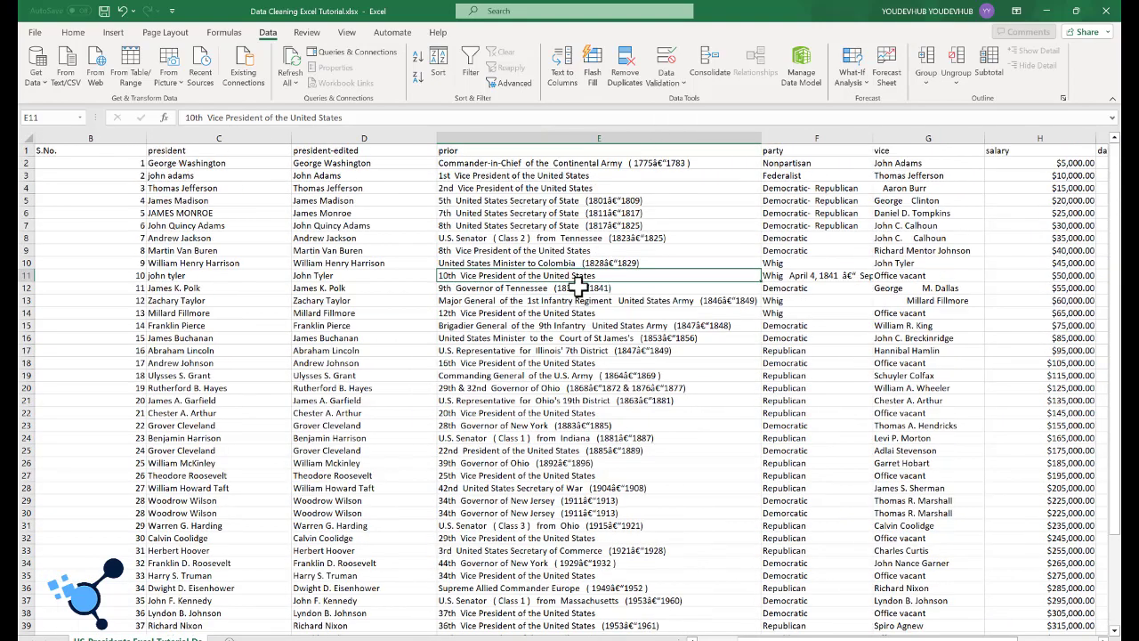
{"action": "scroll", "coordinate": [580, 301], "scroll_direction": "down", "scroll_amount": 4}
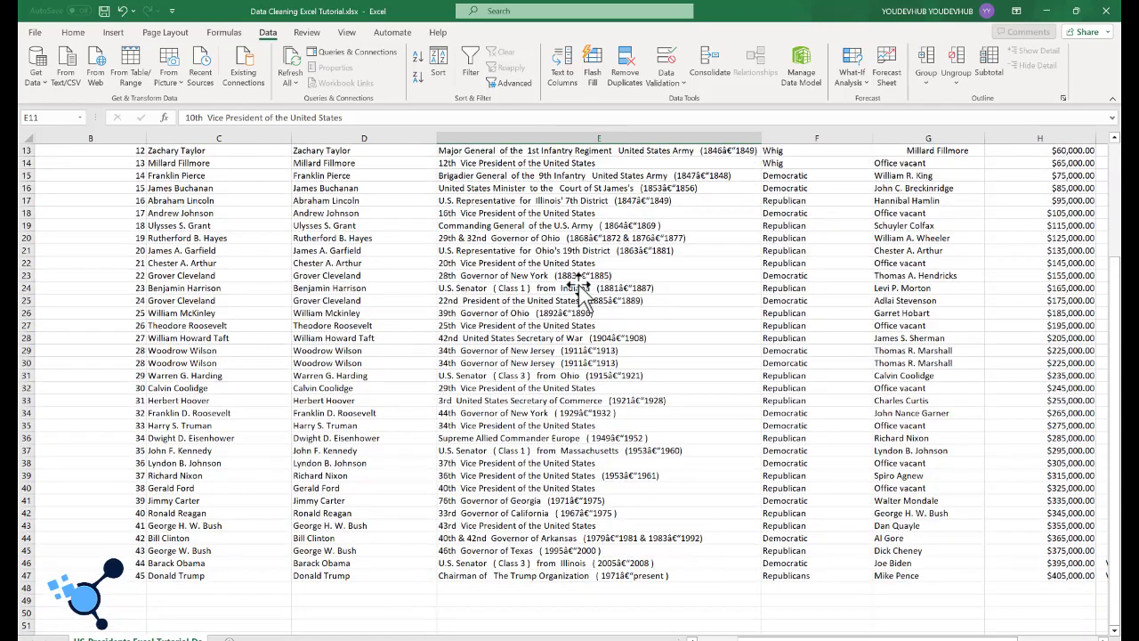
{"action": "scroll", "coordinate": [580, 293], "scroll_direction": "up", "scroll_amount": 4}
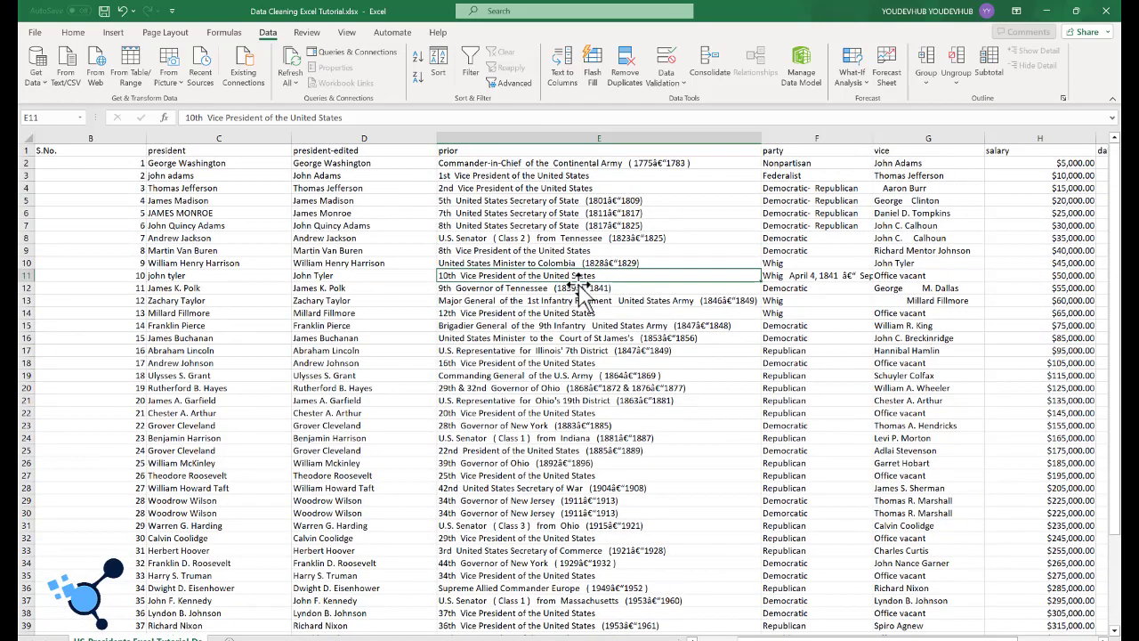
Step: Try to add a filter to the party column only
{"action": "left_click", "coordinate": [809, 131]}
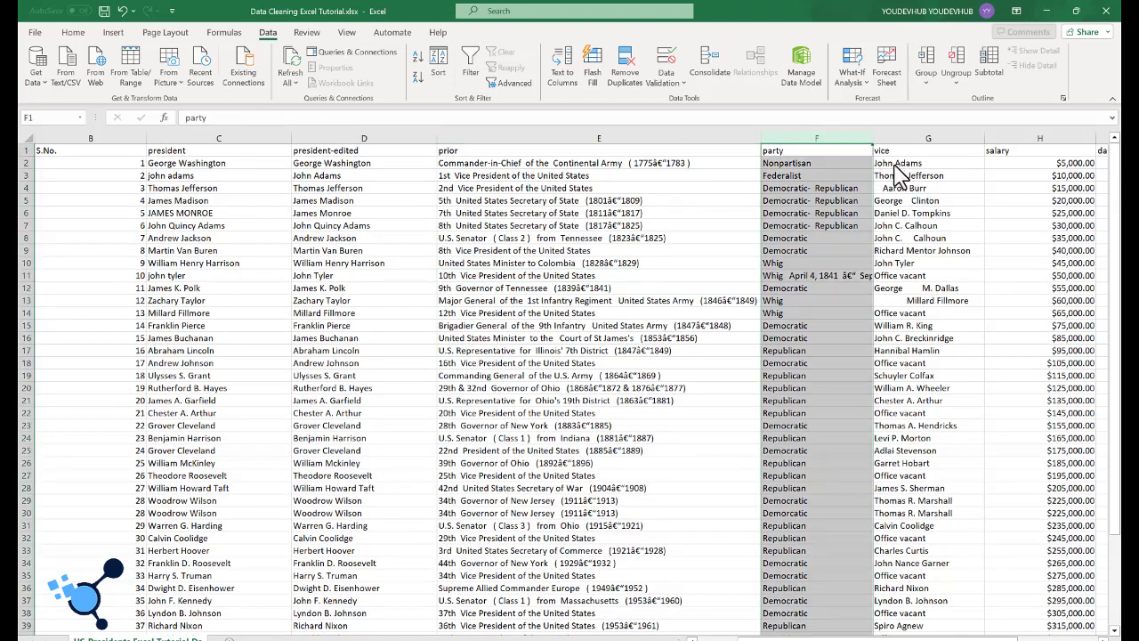
{"action": "key", "text": "ctrl+h"}
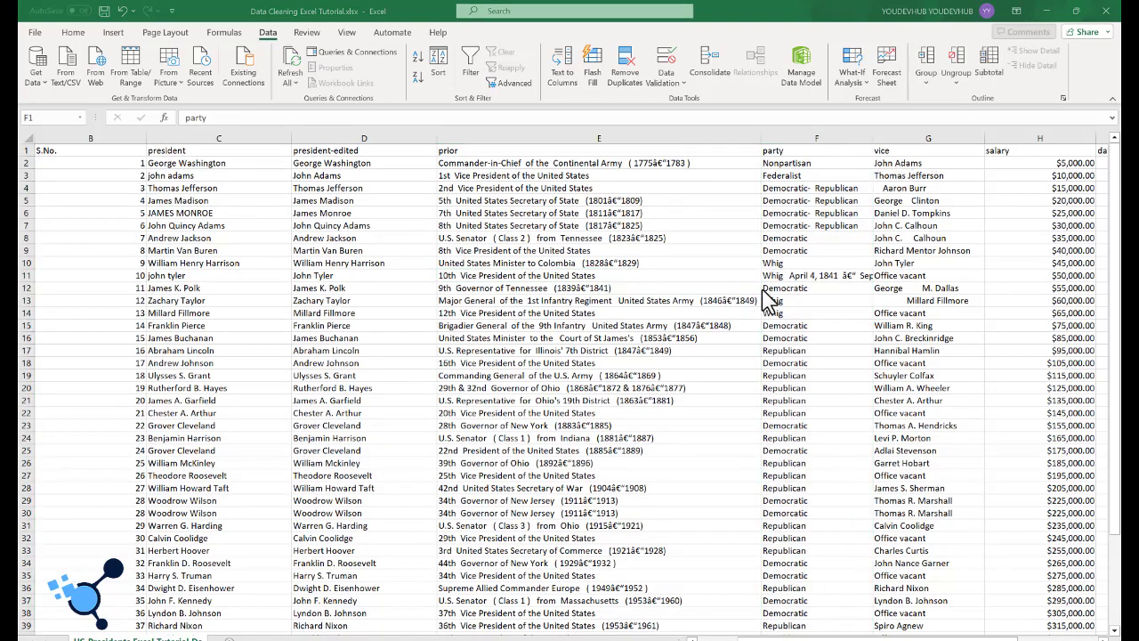
{"action": "scroll", "coordinate": [788, 361], "scroll_direction": "down", "scroll_amount": 3}
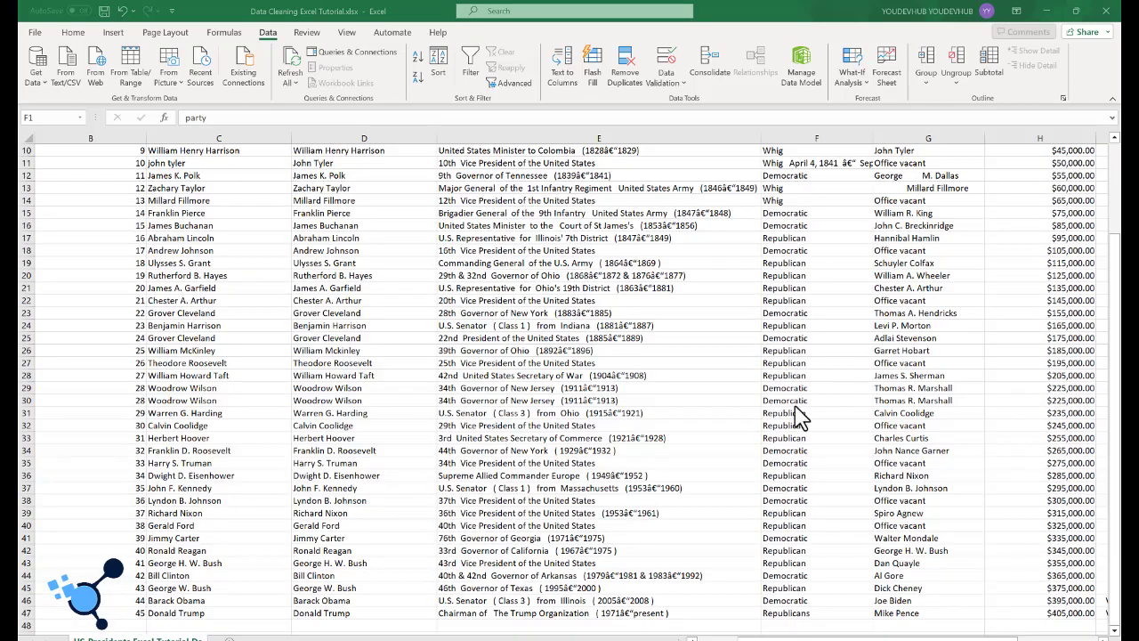
{"action": "scroll", "coordinate": [783, 418], "scroll_direction": "down", "scroll_amount": 1}
{"action": "scroll", "coordinate": [779, 413], "scroll_direction": "up", "scroll_amount": 2}
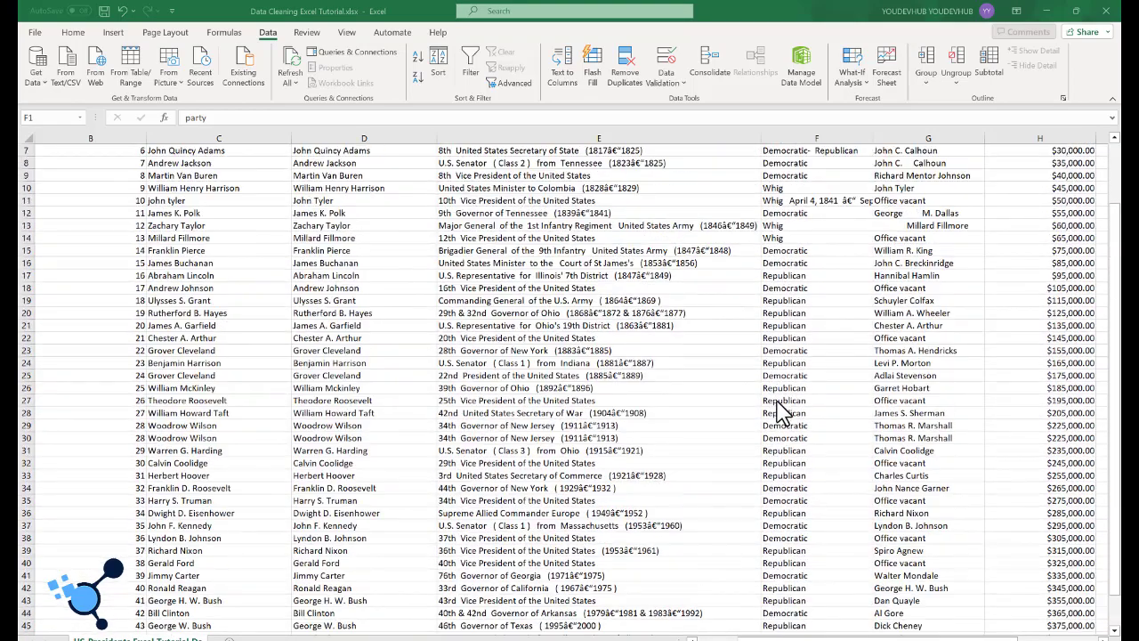
{"action": "scroll", "coordinate": [779, 411], "scroll_direction": "up", "scroll_amount": 2}
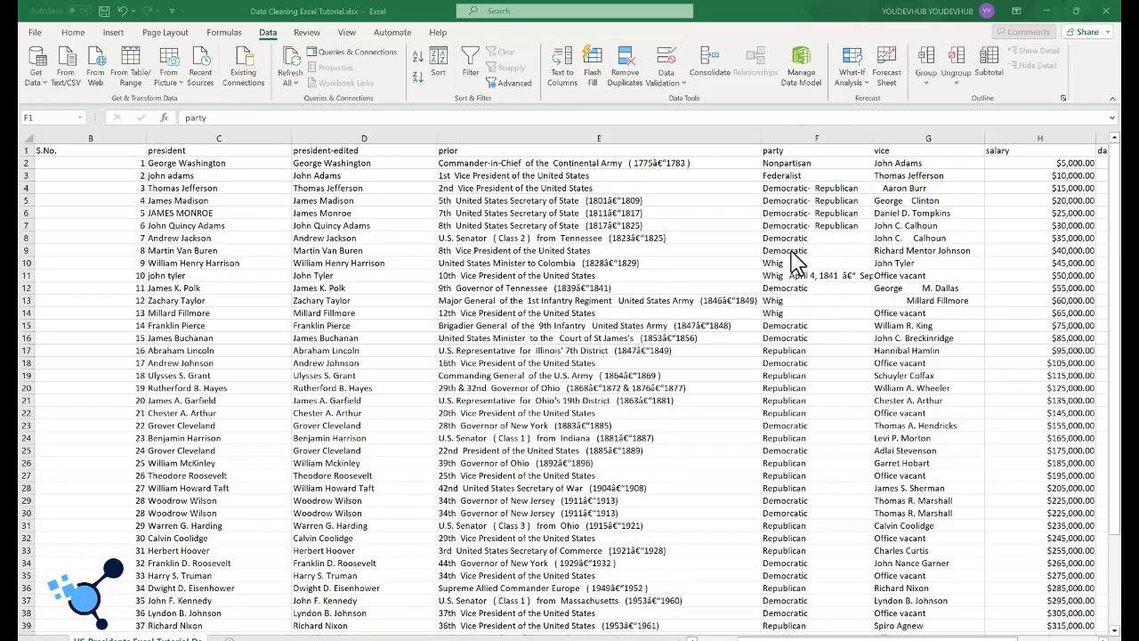
{"action": "left_click", "coordinate": [472, 72]}
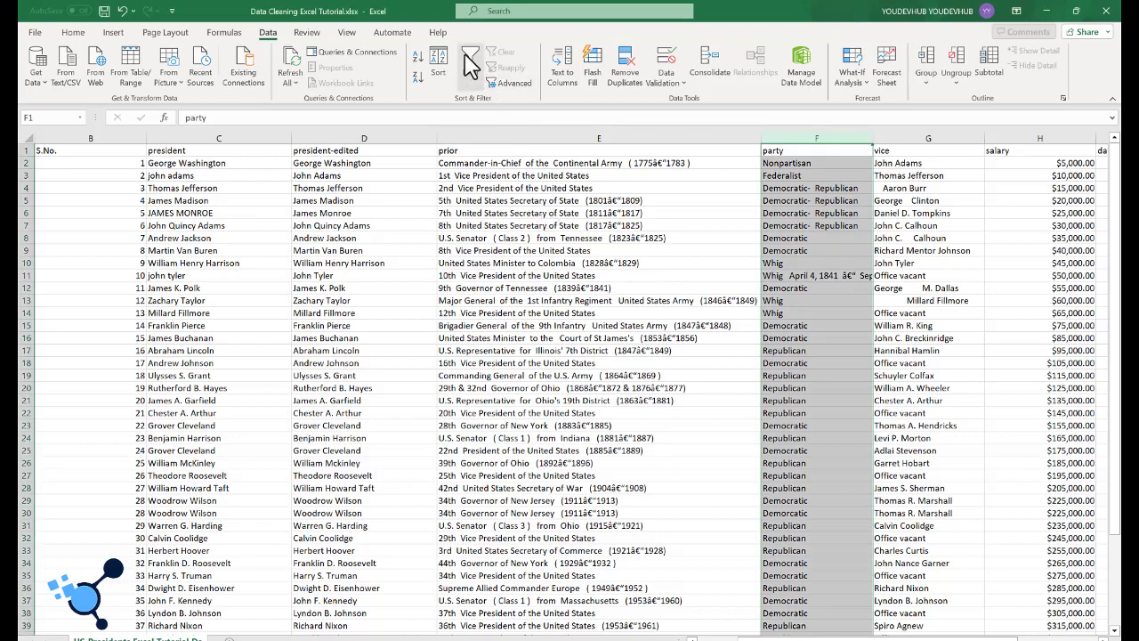
{"action": "left_click", "coordinate": [471, 66]}
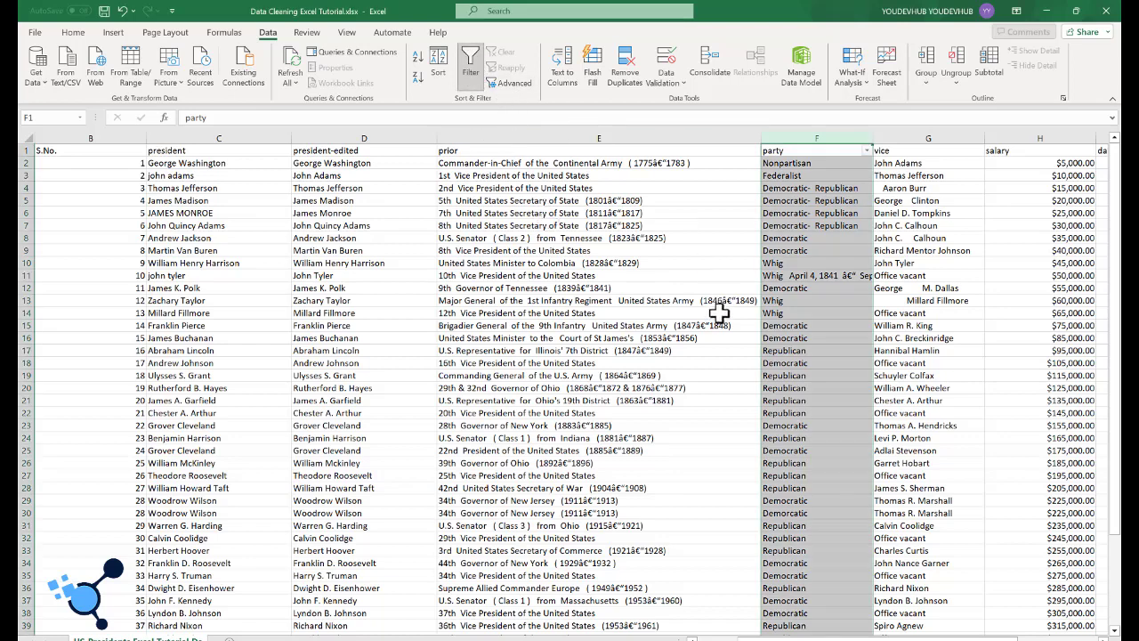
{"action": "key", "text": "ctrl+shift+l"}
Step: Turn on filters for all column headers of the whole dataset
{"action": "key", "text": "ctrl+a"}
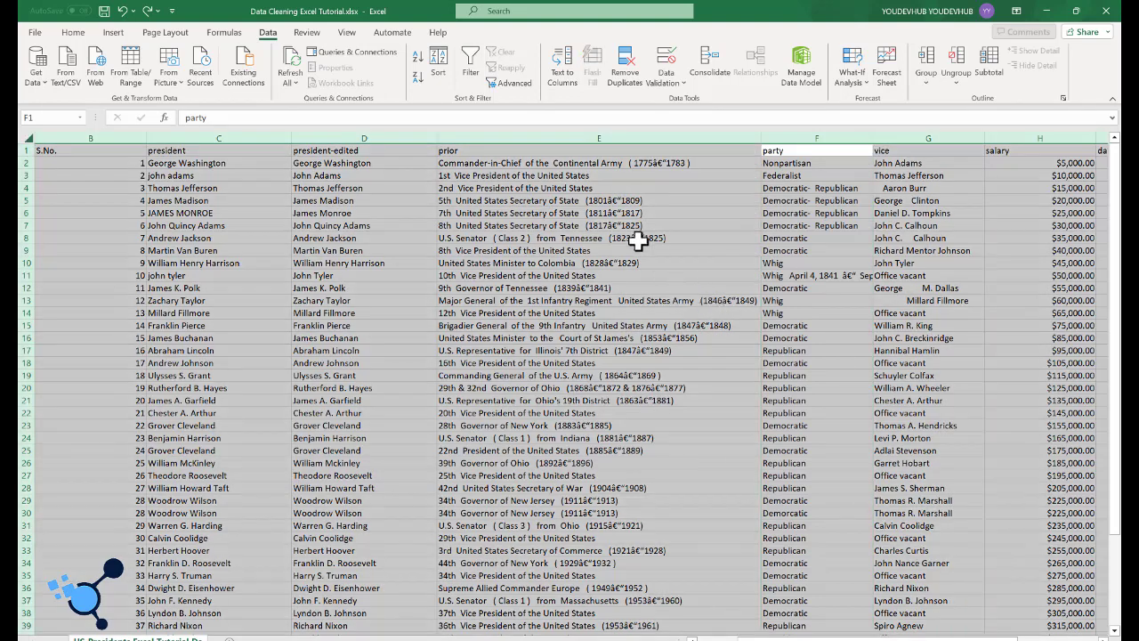
{"action": "left_click", "coordinate": [470, 66]}
{"action": "left_click", "coordinate": [817, 362]}
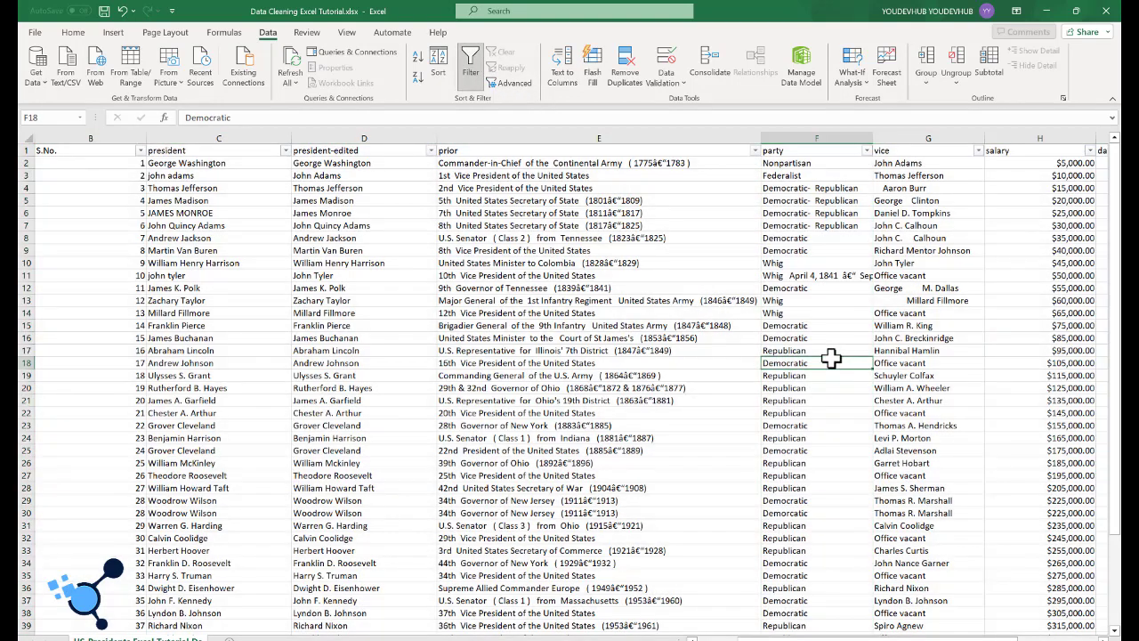
Step: Filter the party column to show only the Democratic and misspelled Demorcatic entries
{"action": "left_click", "coordinate": [866, 151]}
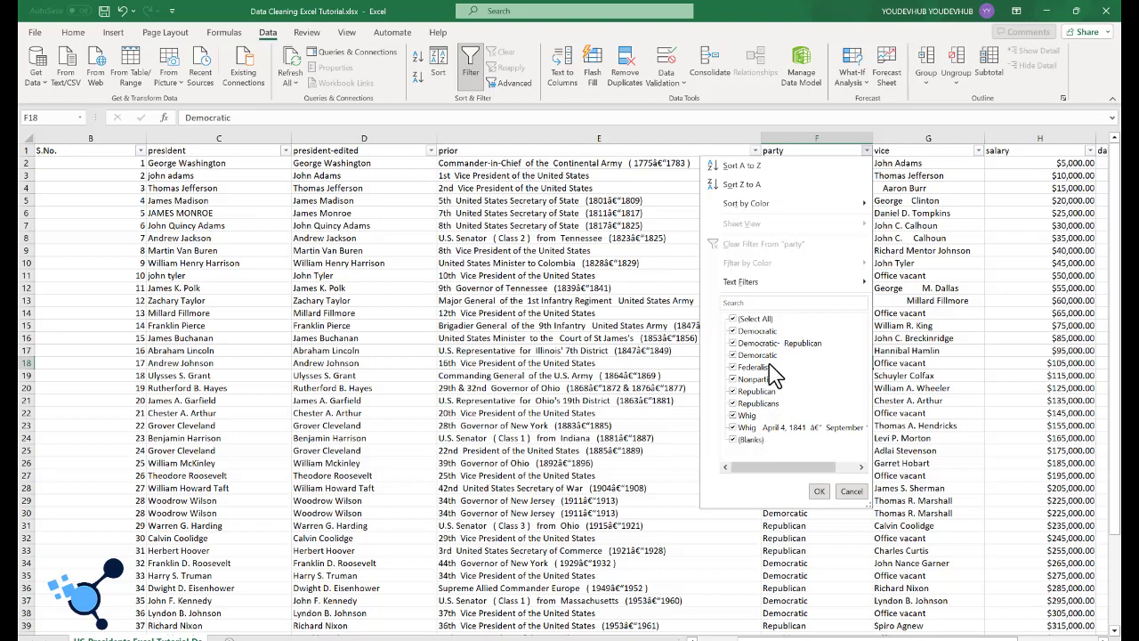
{"action": "left_click", "coordinate": [732, 319]}
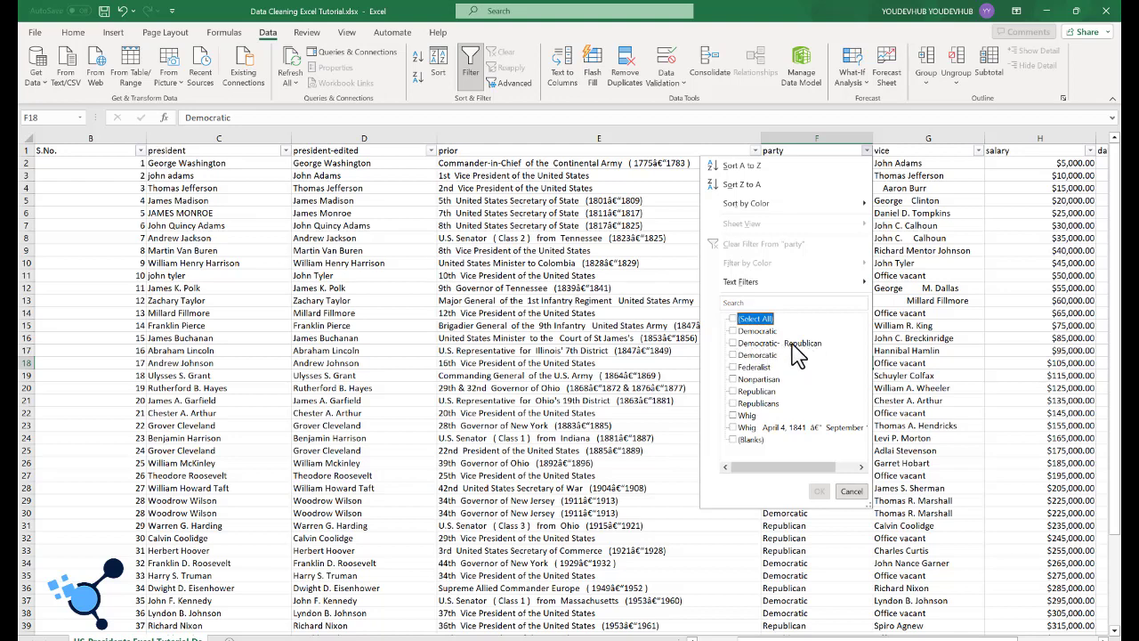
{"action": "left_click", "coordinate": [732, 331]}
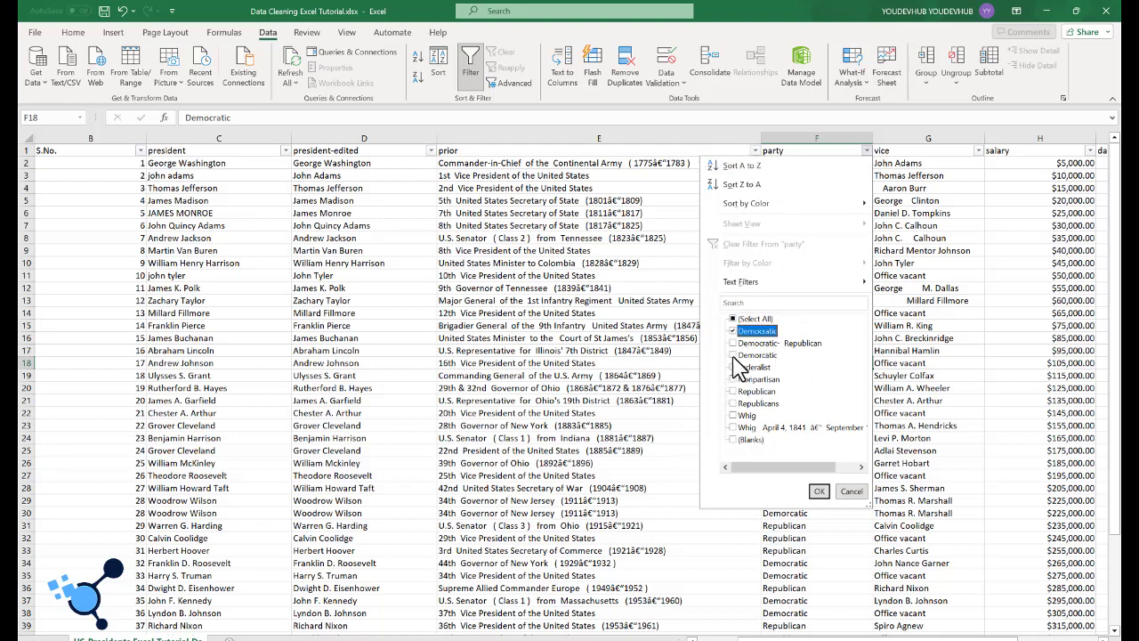
{"action": "left_click", "coordinate": [734, 355]}
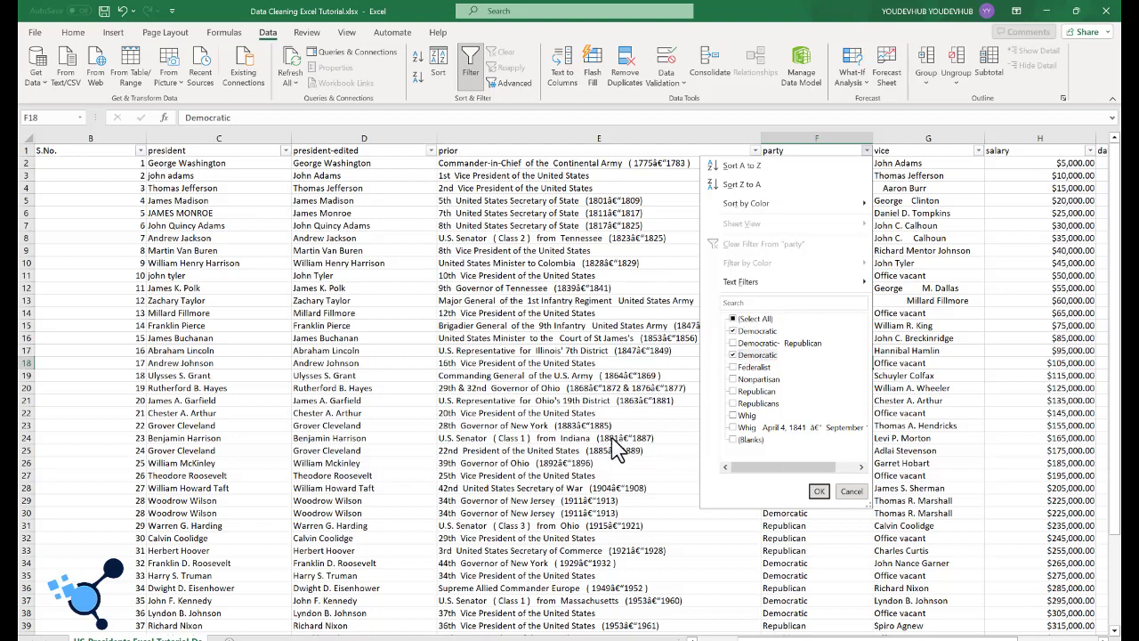
{"action": "left_click", "coordinate": [819, 492]}
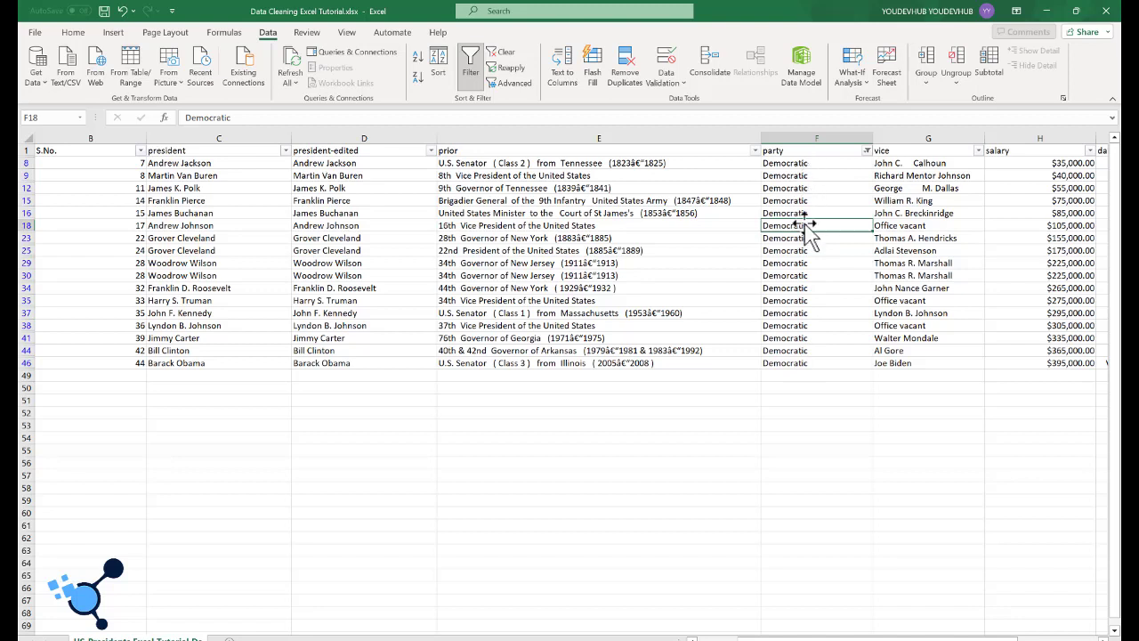
Step: Correct the misspelled Demorcatic in F30 by filling Democratic down from F29
{"action": "left_click", "coordinate": [796, 276]}
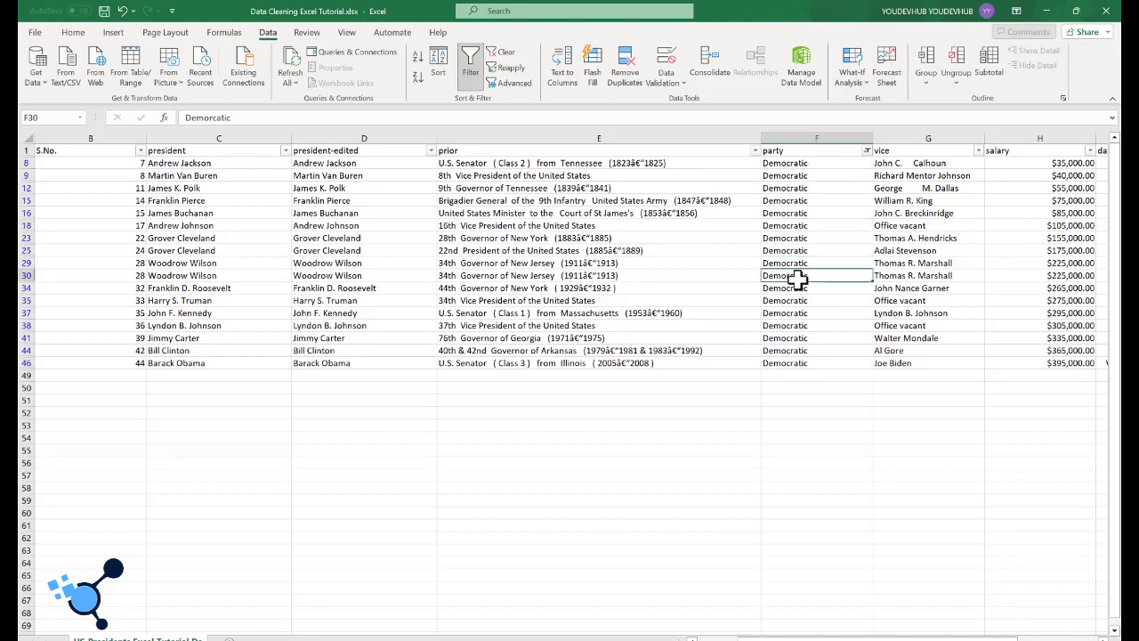
{"action": "left_click", "coordinate": [801, 264]}
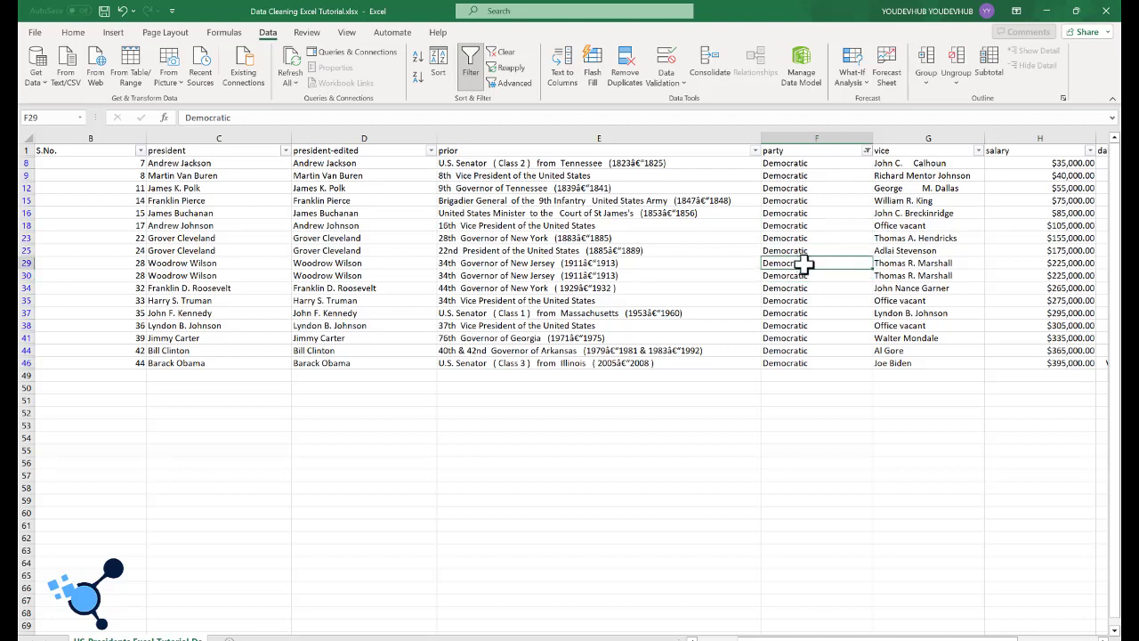
{"action": "mouse_move", "coordinate": [816, 262]}
{"action": "left_mouse_down"}
{"action": "mouse_move", "coordinate": [816, 276]}
{"action": "mouse_move", "coordinate": [819, 262]}
{"action": "left_mouse_up"}
{"action": "left_click_drag", "start_coordinate": [873, 269], "coordinate": [873, 278]}
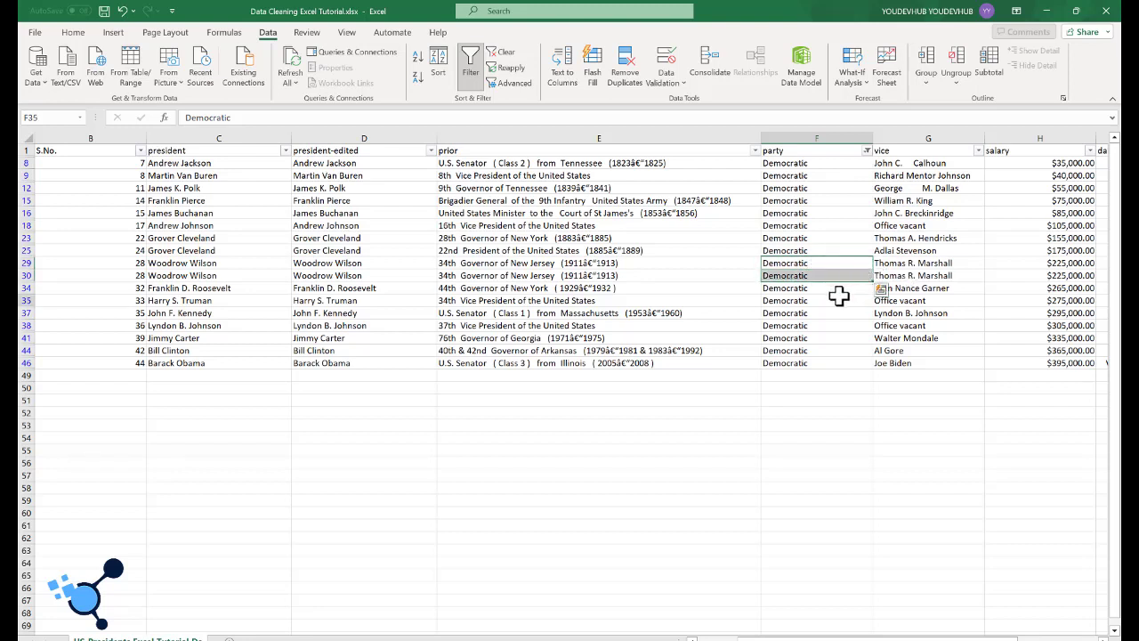
{"action": "left_click", "coordinate": [839, 298]}
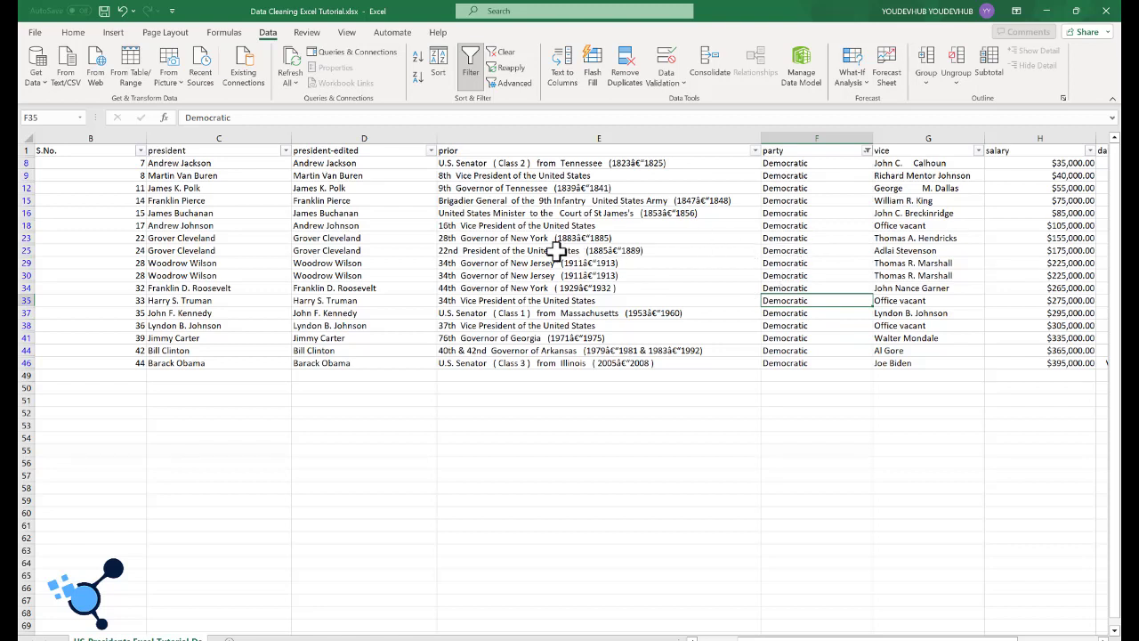
Step: Compare rows 29 and 30 to check whether the two Woodrow Wilson records are duplicates
{"action": "left_click", "coordinate": [193, 275]}
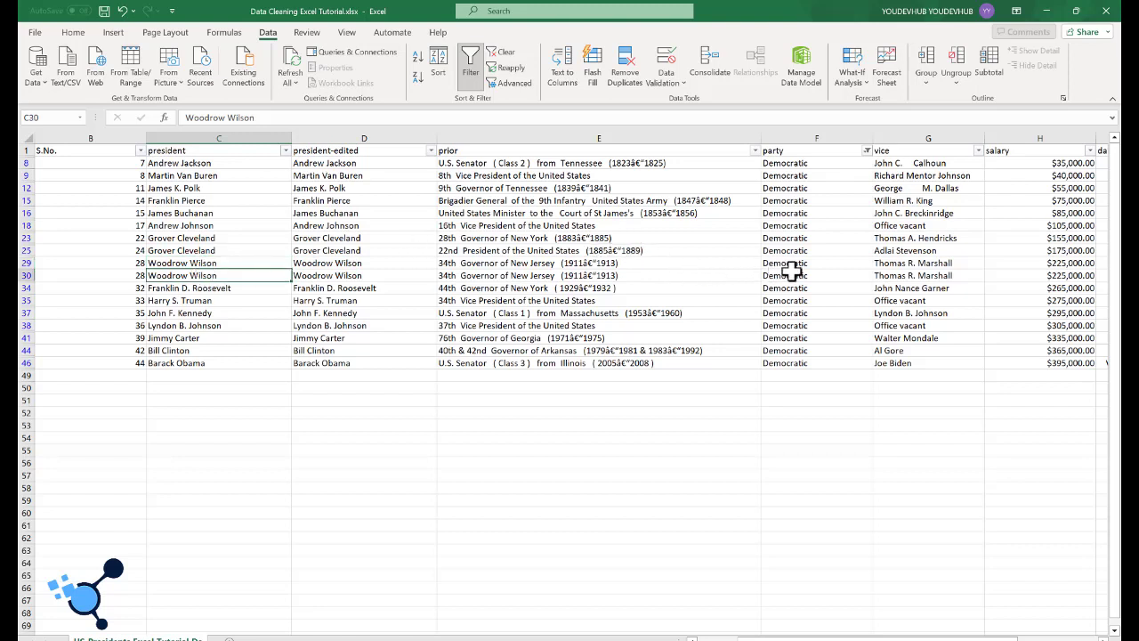
{"action": "left_click", "coordinate": [25, 275]}
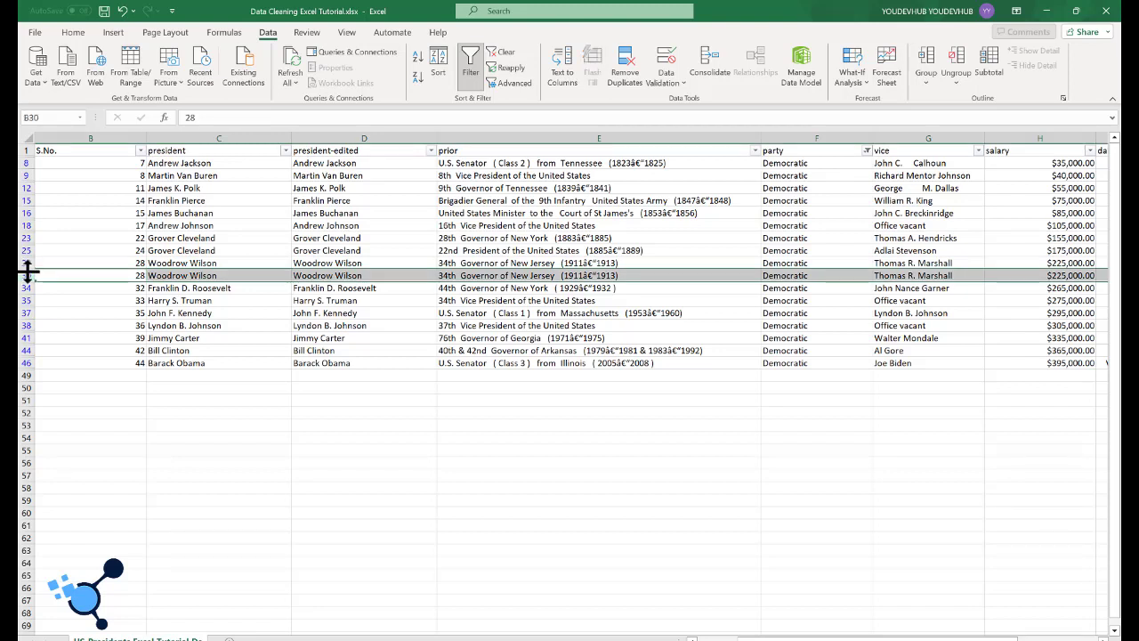
{"action": "left_click", "coordinate": [24, 263], "text": "ctrl"}
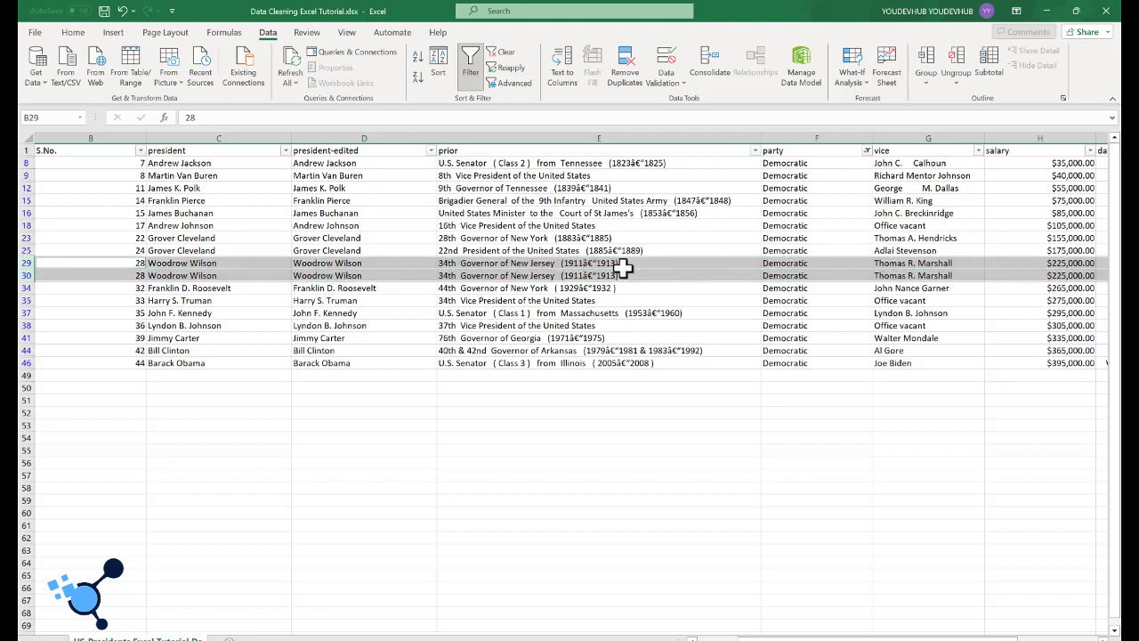
{"action": "left_click", "coordinate": [846, 299]}
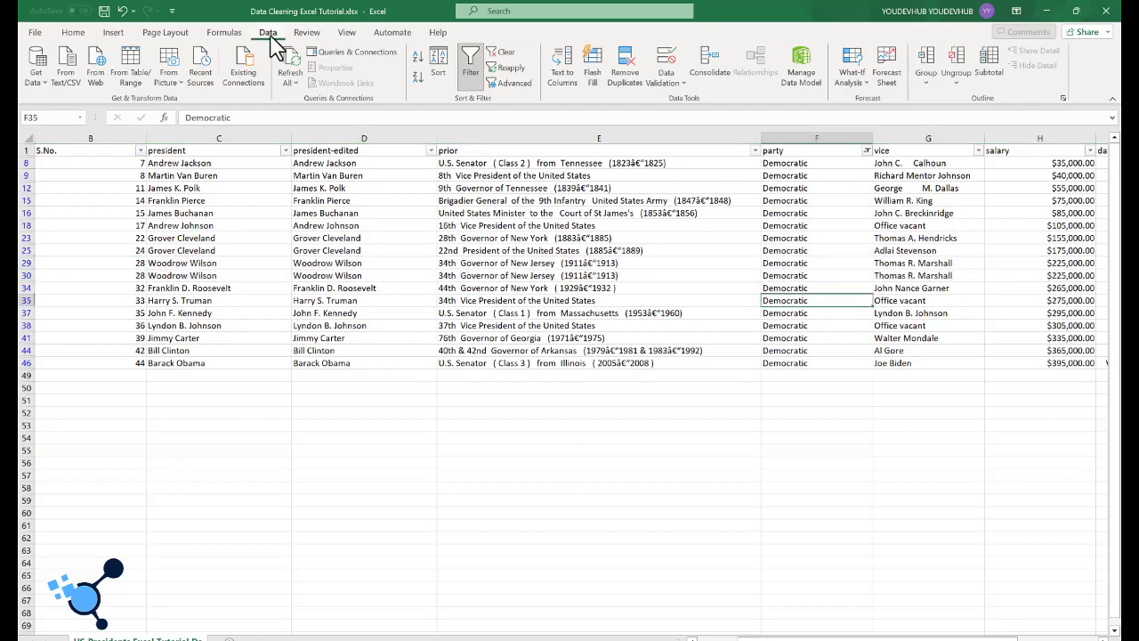
Step: Remove duplicate records from the dataset, comparing all columns
{"action": "left_click", "coordinate": [625, 72]}
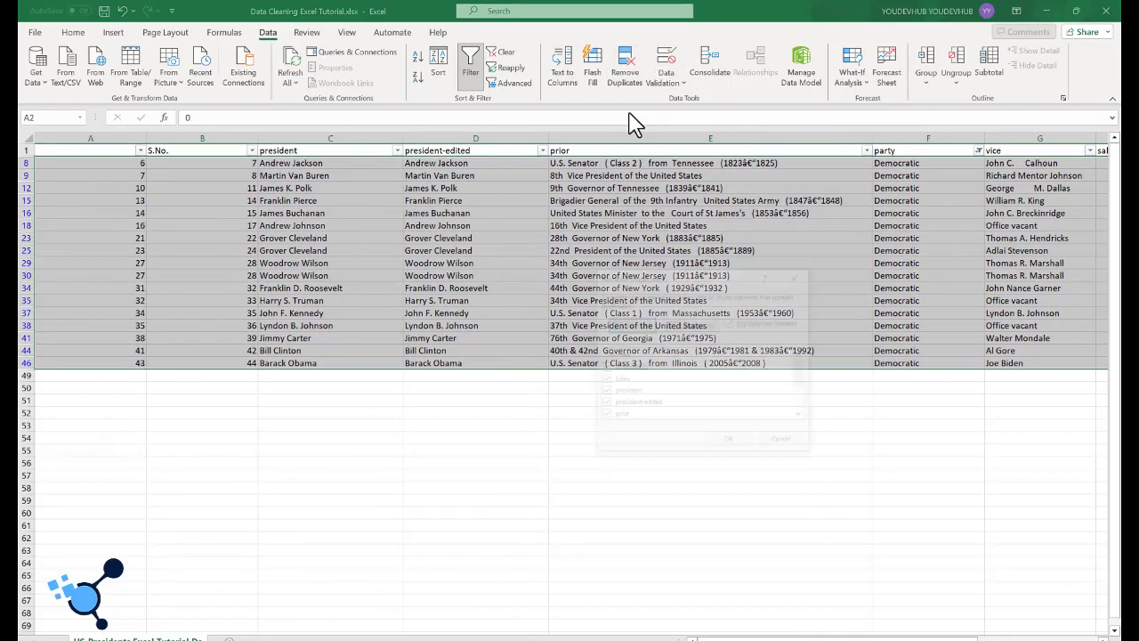
{"action": "left_click", "coordinate": [729, 441]}
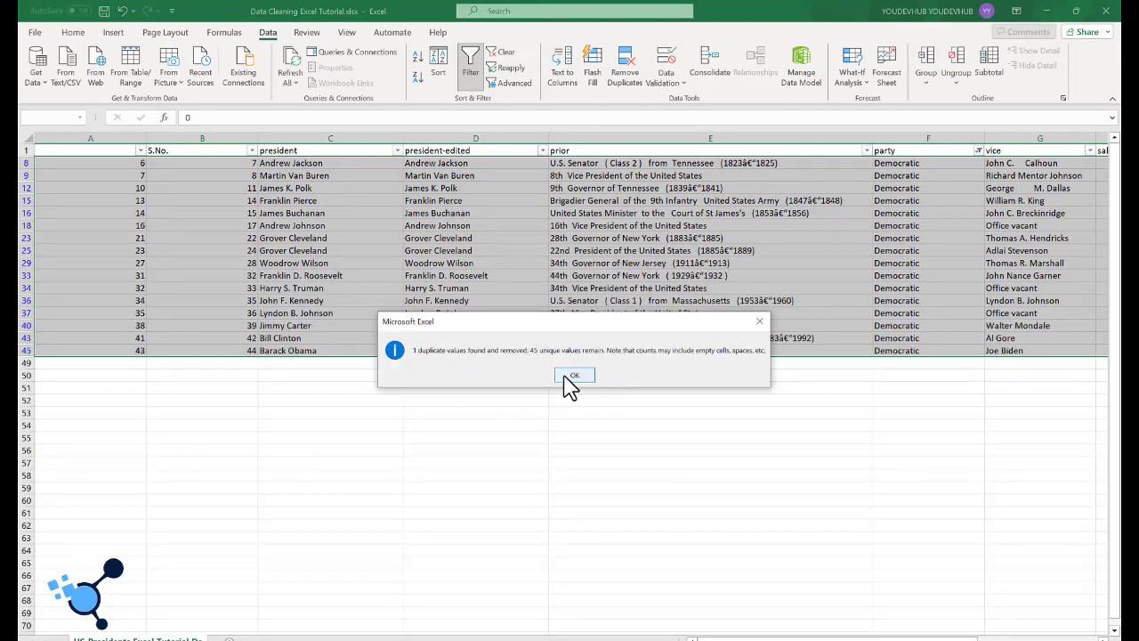
{"action": "left_click", "coordinate": [572, 375]}
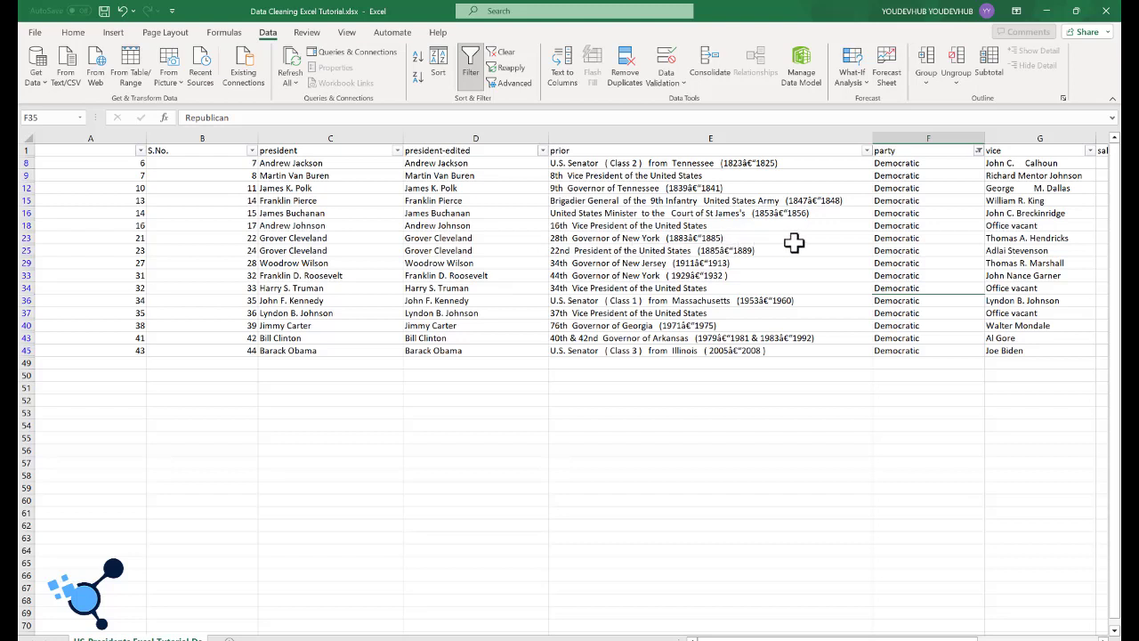
Step: Compare rows 23 and 25 to check whether the two Grover Cleveland records are duplicates
{"action": "left_click", "coordinate": [25, 237]}
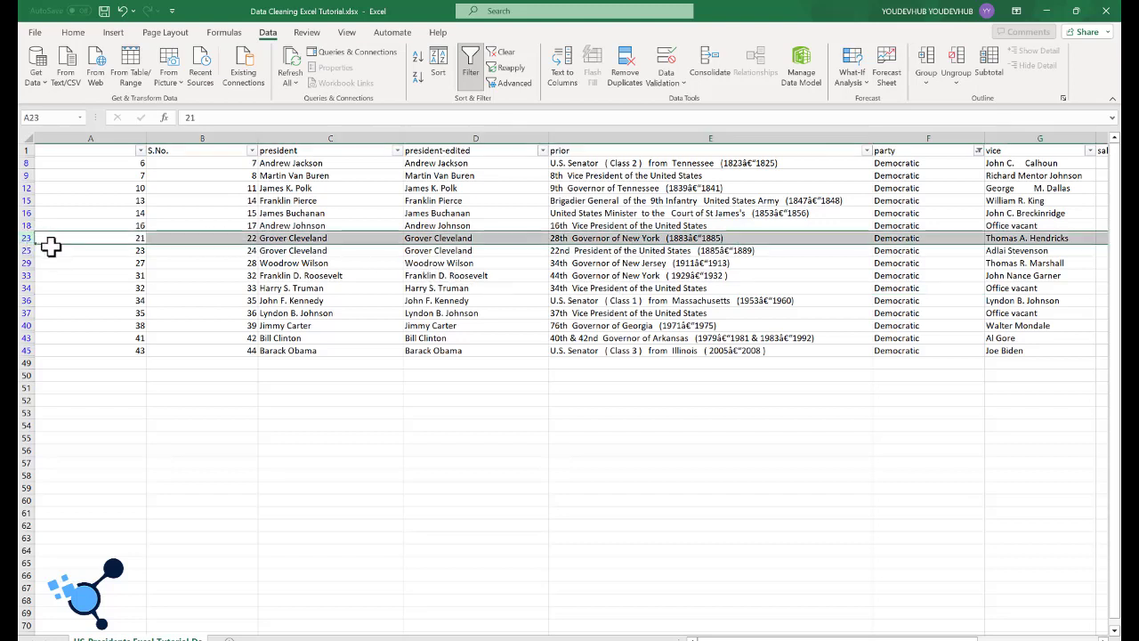
{"action": "left_click", "coordinate": [25, 250], "text": "ctrl"}
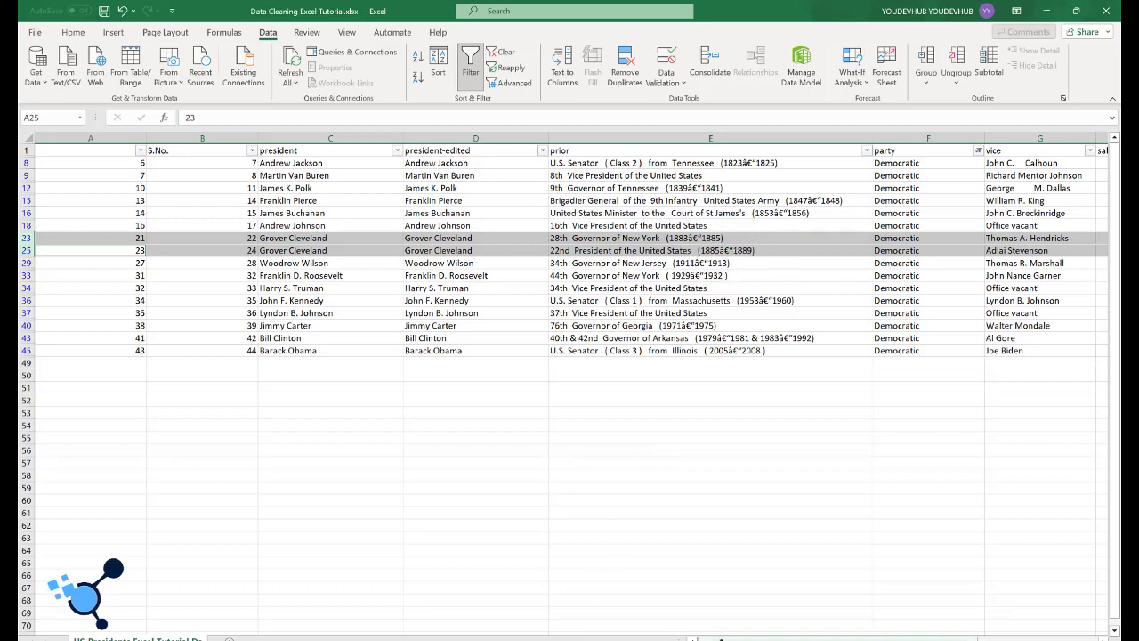
{"action": "scroll", "coordinate": [720, 638], "scroll_direction": "right", "scroll_amount": 3}
{"action": "left_click", "coordinate": [732, 510]}
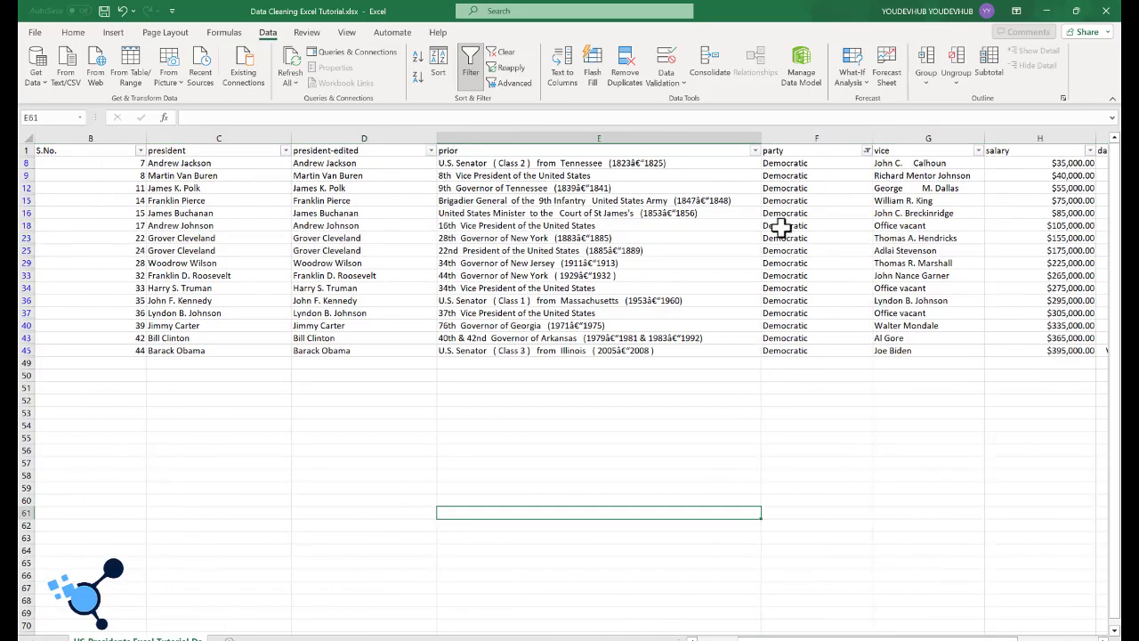
Step: Filter the party column to show only the Republican and Republicans entries
{"action": "left_click", "coordinate": [791, 202]}
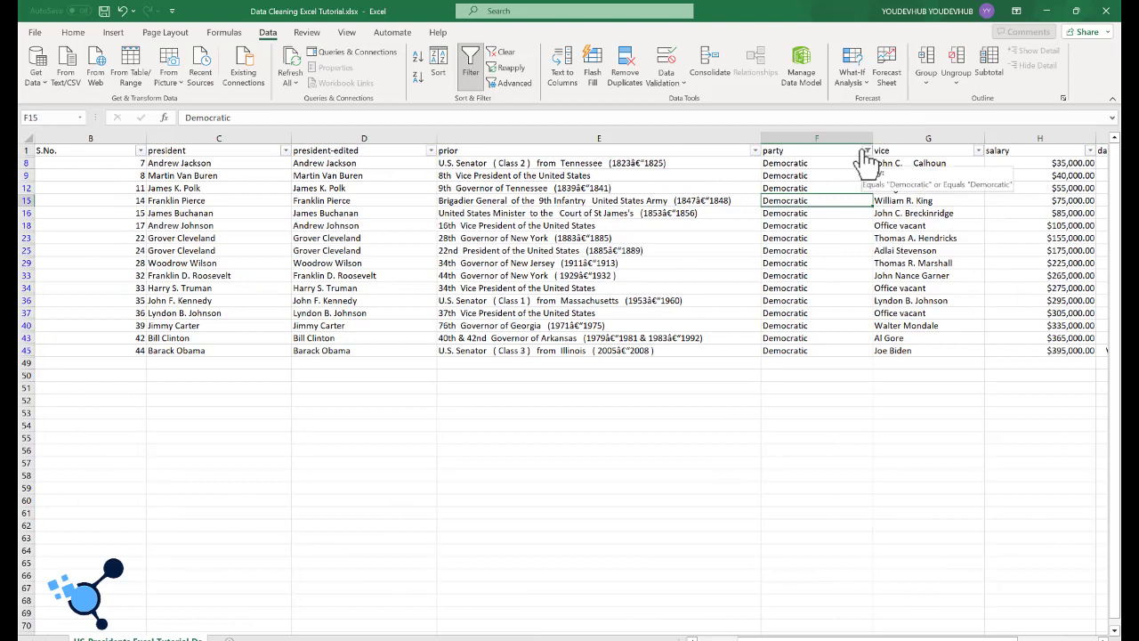
{"action": "left_click", "coordinate": [866, 151]}
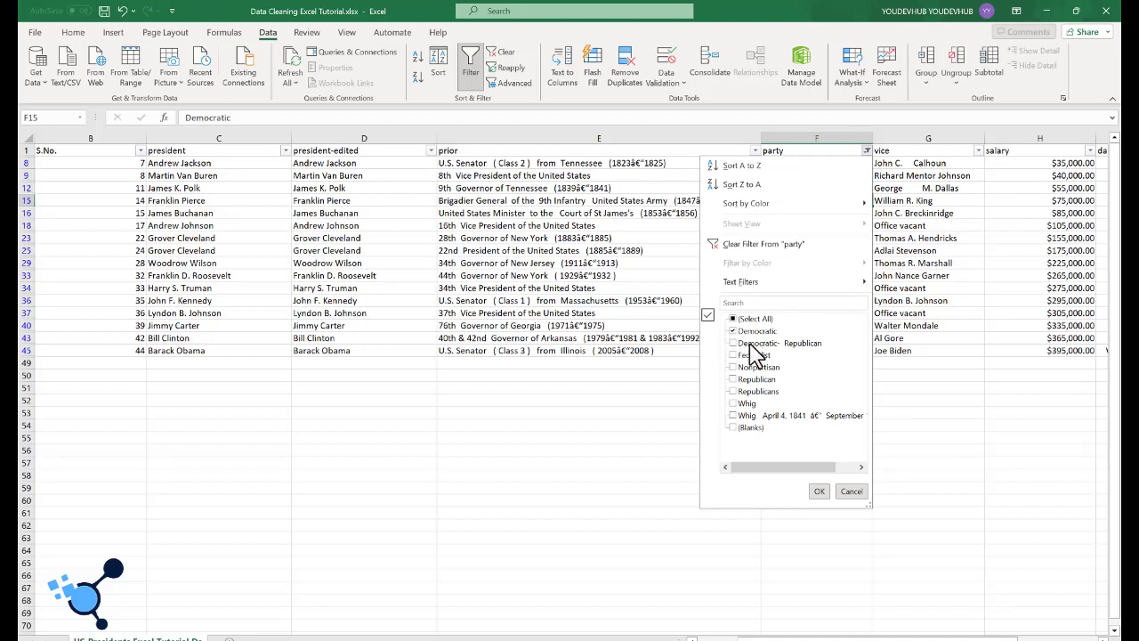
{"action": "left_click", "coordinate": [732, 332]}
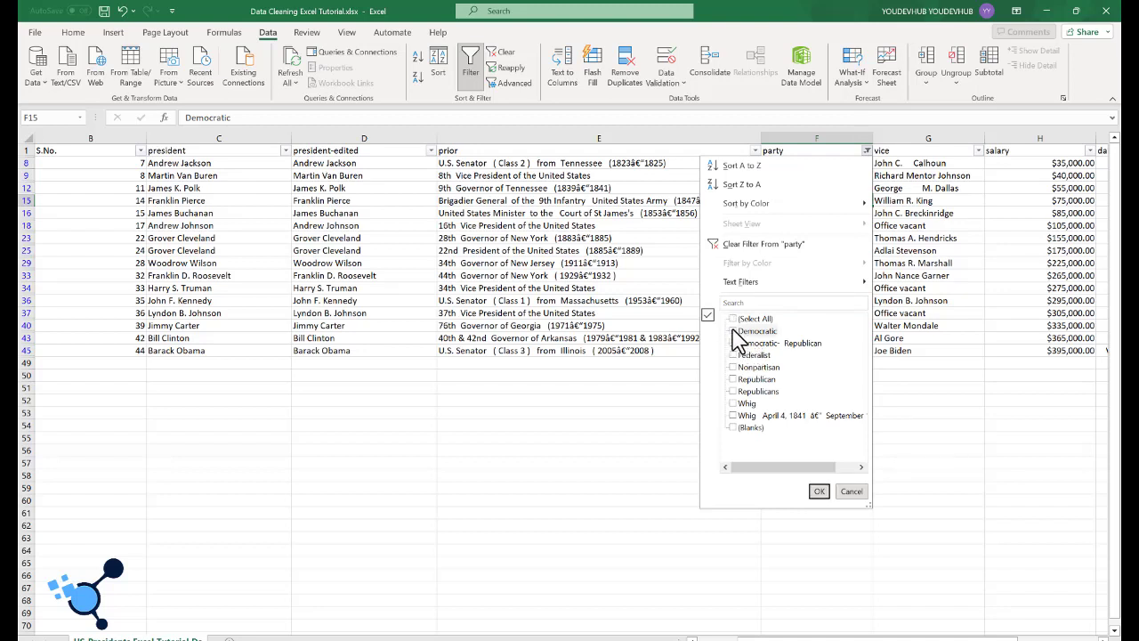
{"action": "left_click", "coordinate": [733, 380]}
{"action": "left_click", "coordinate": [733, 391]}
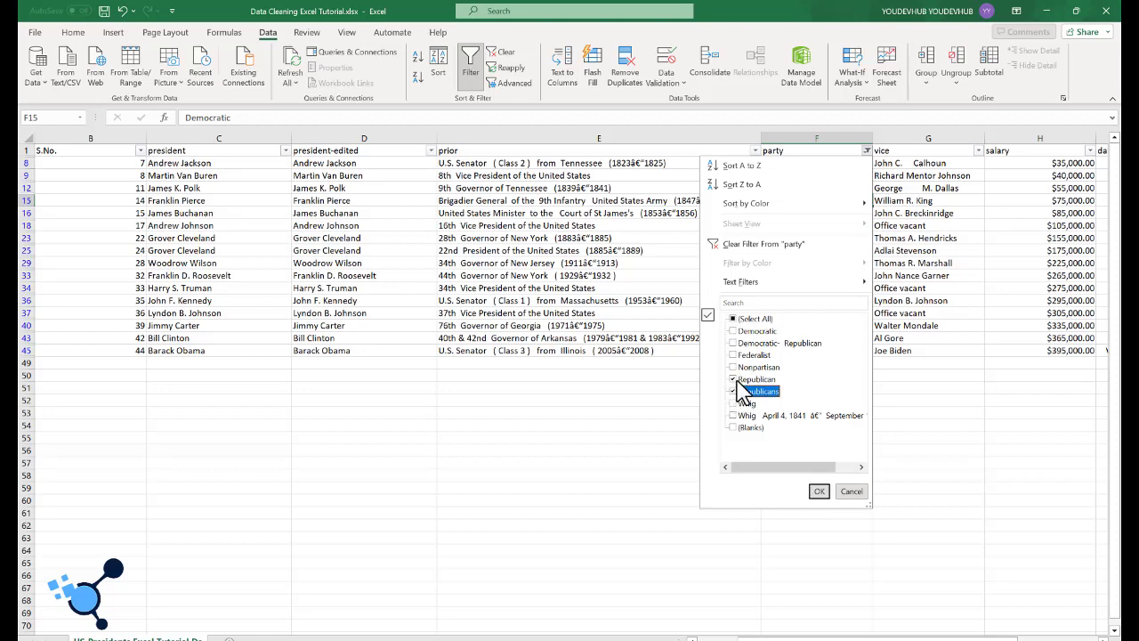
{"action": "left_click", "coordinate": [817, 492]}
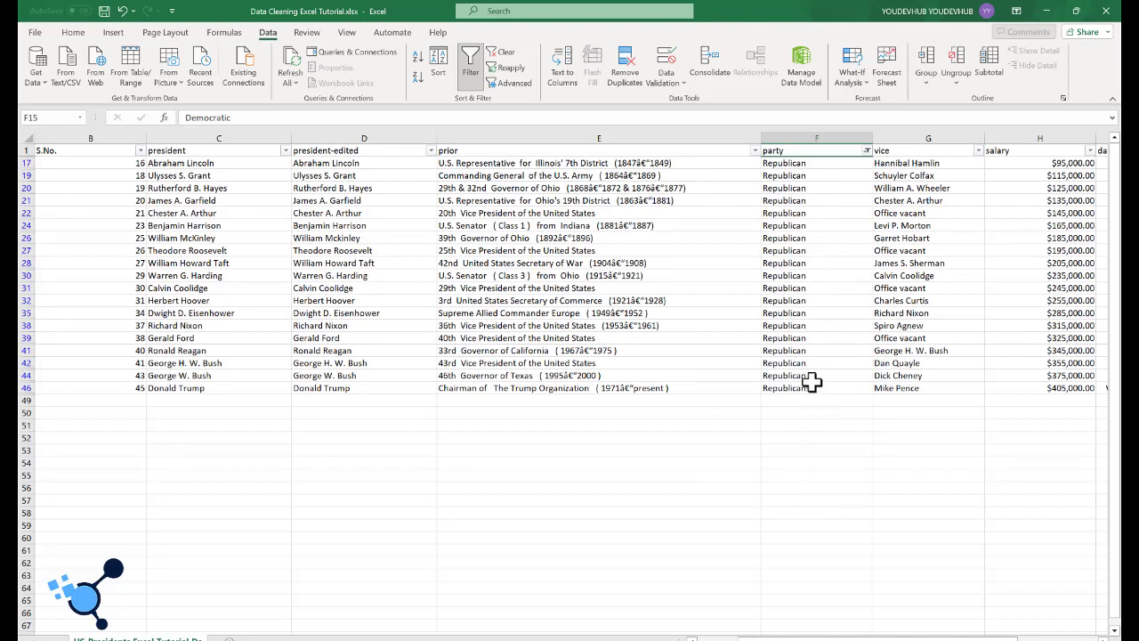
Step: Correct the inconsistent Republicans entry in F46 by filling Republican down from F44
{"action": "left_click", "coordinate": [821, 375]}
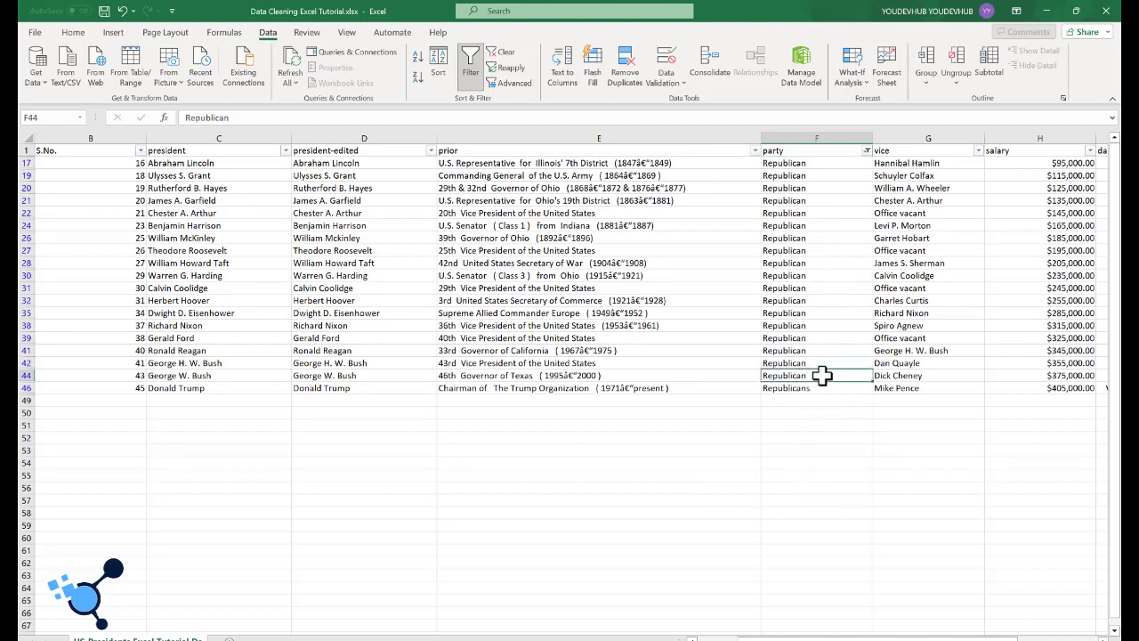
{"action": "left_click_drag", "start_coordinate": [831, 376], "coordinate": [864, 391]}
{"action": "left_click", "coordinate": [854, 374]}
{"action": "left_click", "coordinate": [804, 414]}
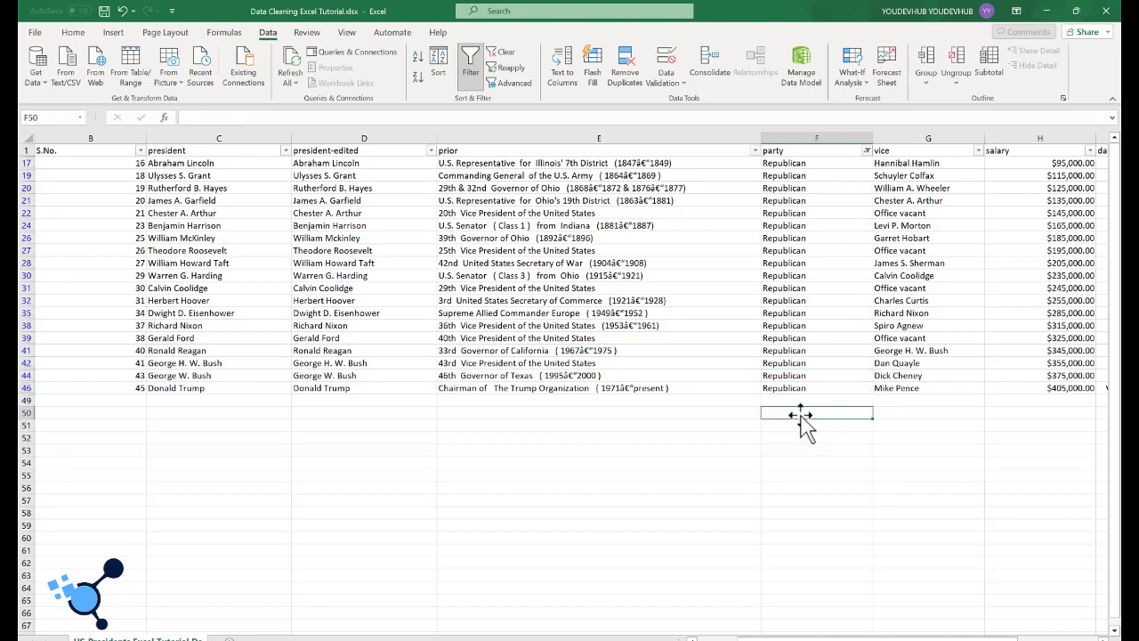
Step: Filter the party column to show only Whig and the Whig entry that contains dates
{"action": "left_click", "coordinate": [865, 150]}
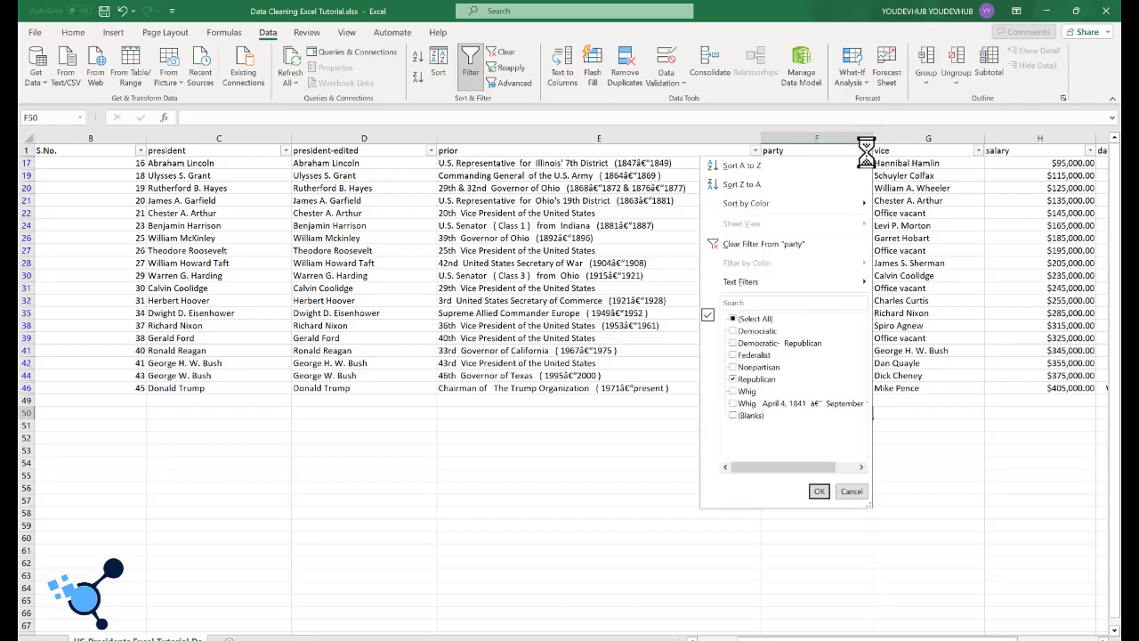
{"action": "left_click", "coordinate": [740, 379]}
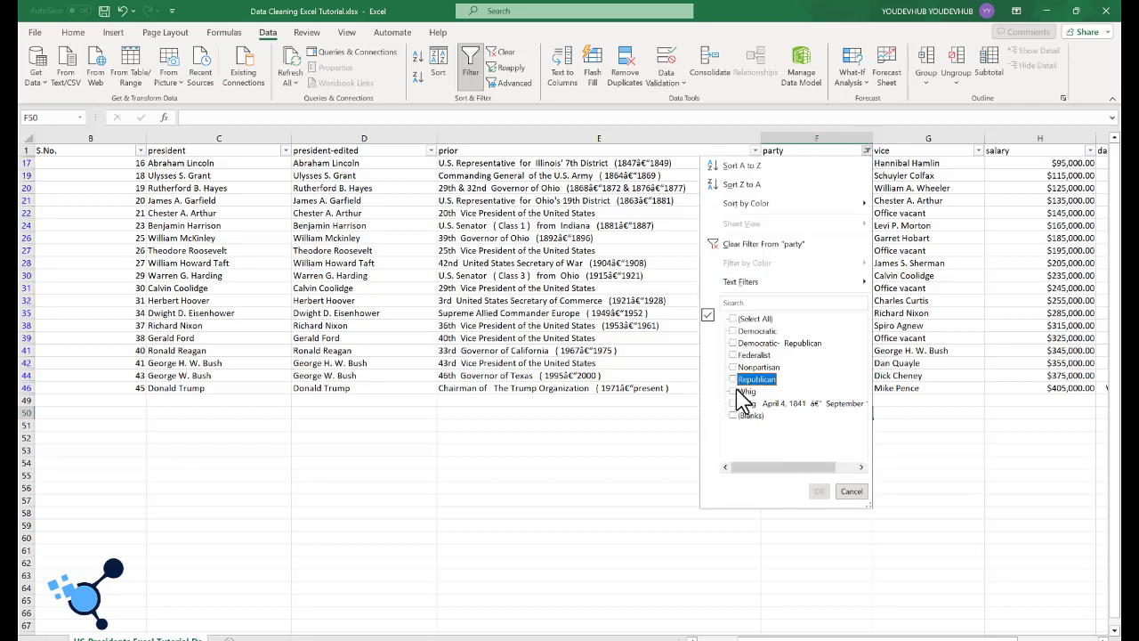
{"action": "left_click", "coordinate": [740, 391]}
{"action": "left_click", "coordinate": [735, 405]}
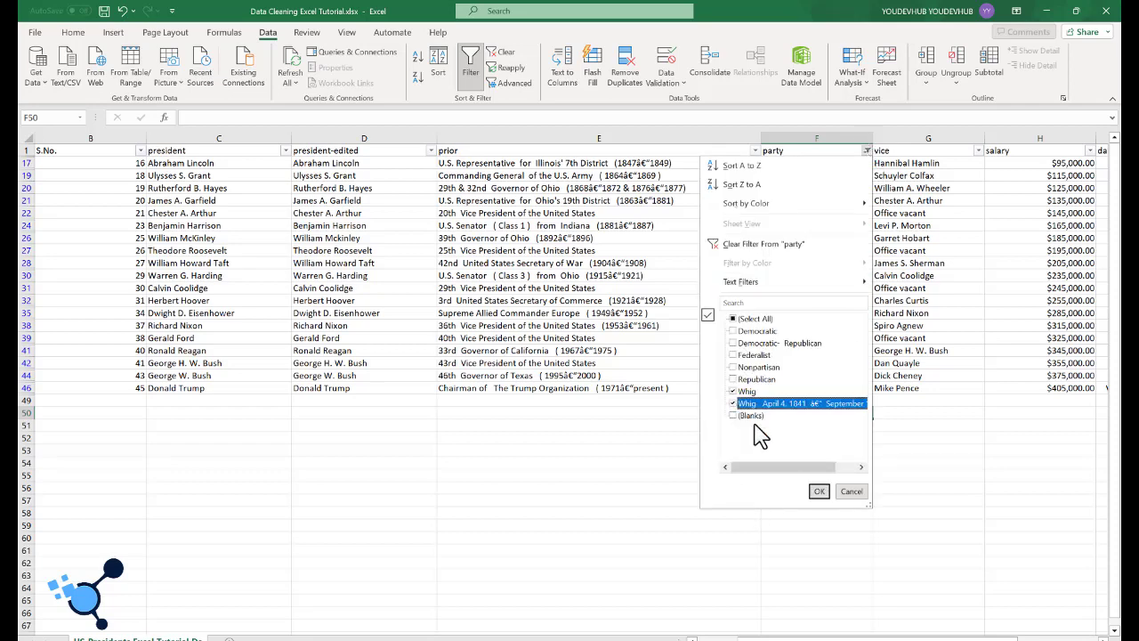
{"action": "left_click", "coordinate": [818, 491]}
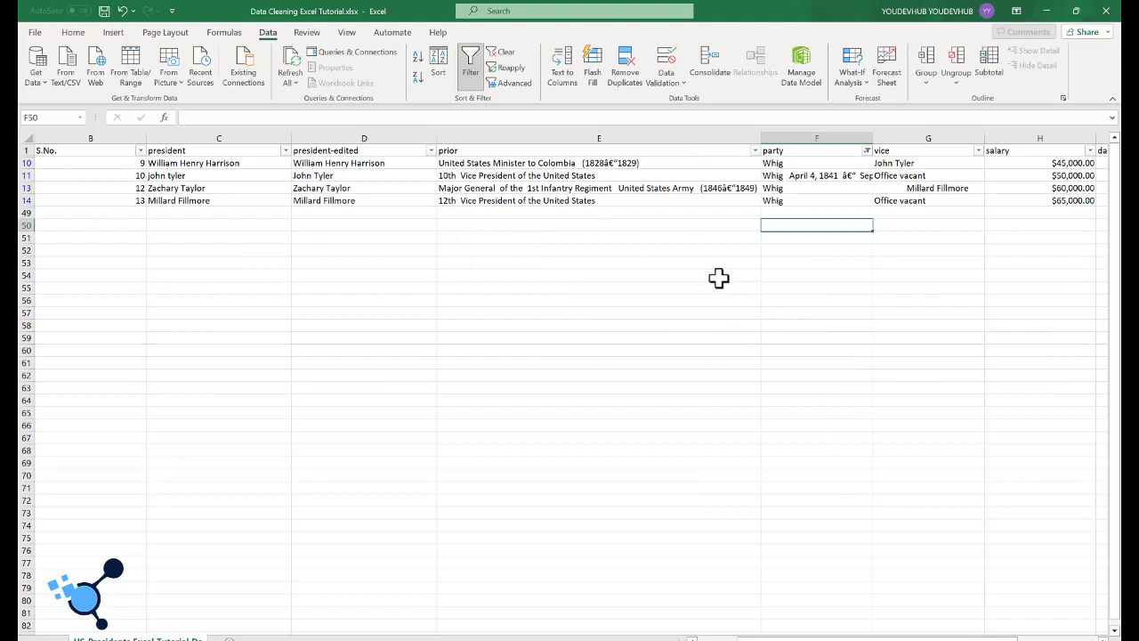
Step: Widen the party column and replace the dated Whig entry in F11 by filling Whig down from F10
{"action": "left_click", "coordinate": [817, 177]}
{"action": "left_click_drag", "start_coordinate": [869, 136], "coordinate": [953, 135]}
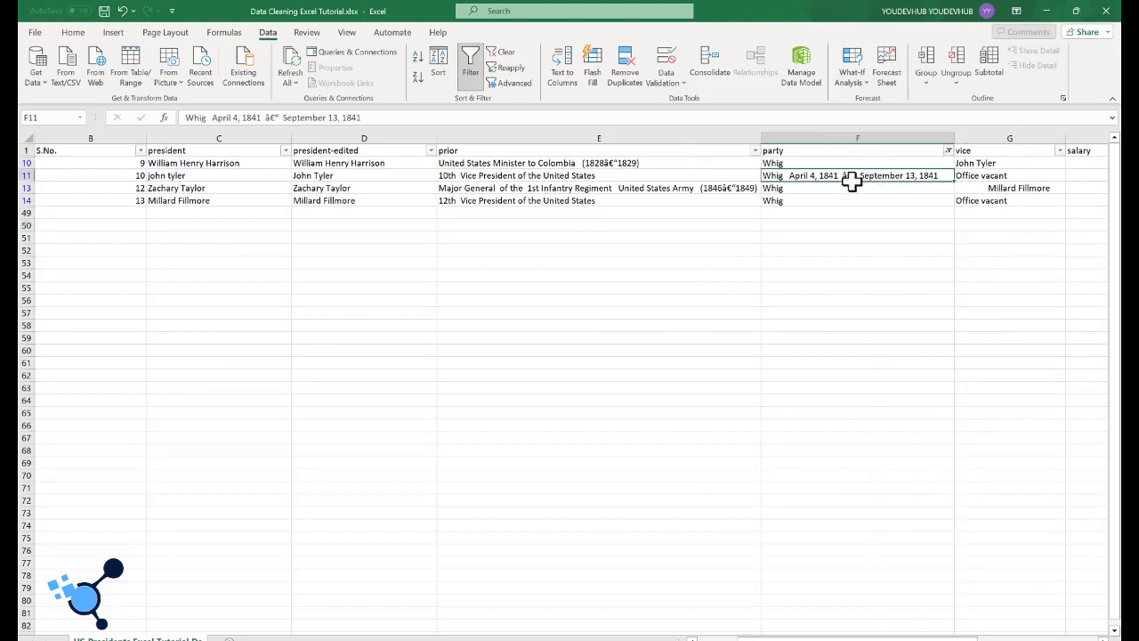
{"action": "left_click", "coordinate": [946, 163]}
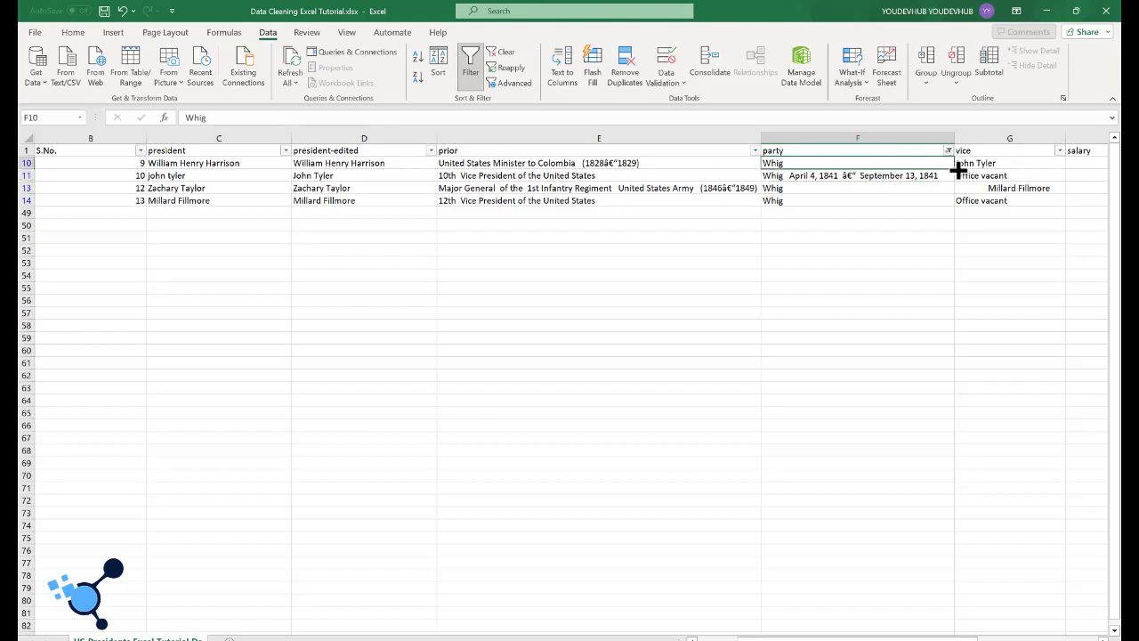
{"action": "double_click", "coordinate": [955, 169]}
{"action": "left_click", "coordinate": [831, 238]}
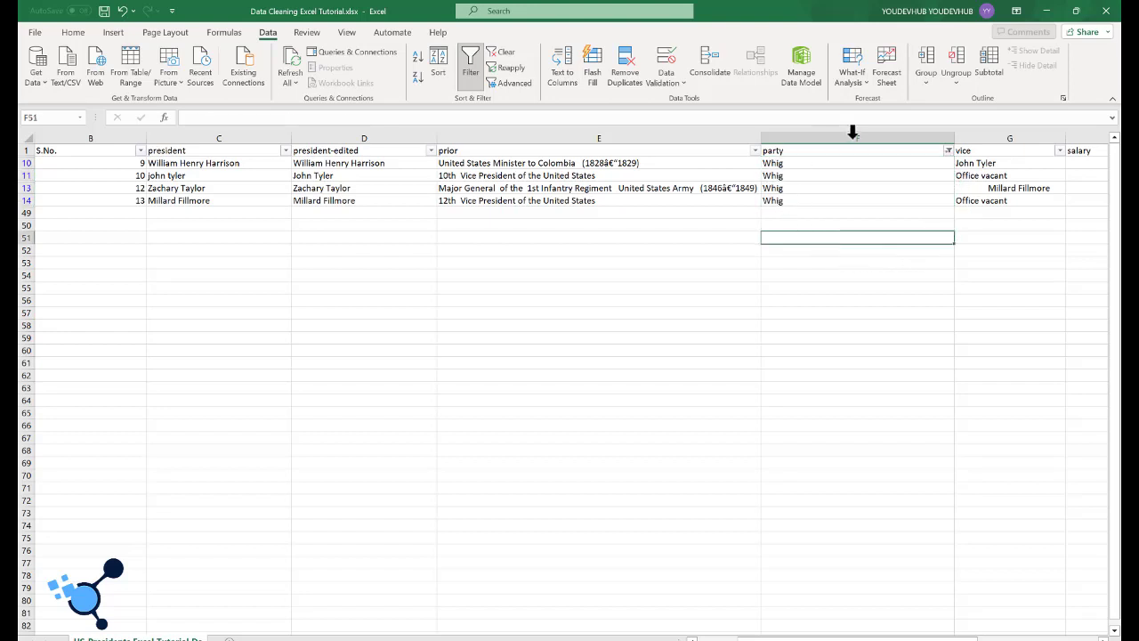
Step: Filter the party column to blanks only to check for records with a missing party
{"action": "left_click", "coordinate": [947, 151]}
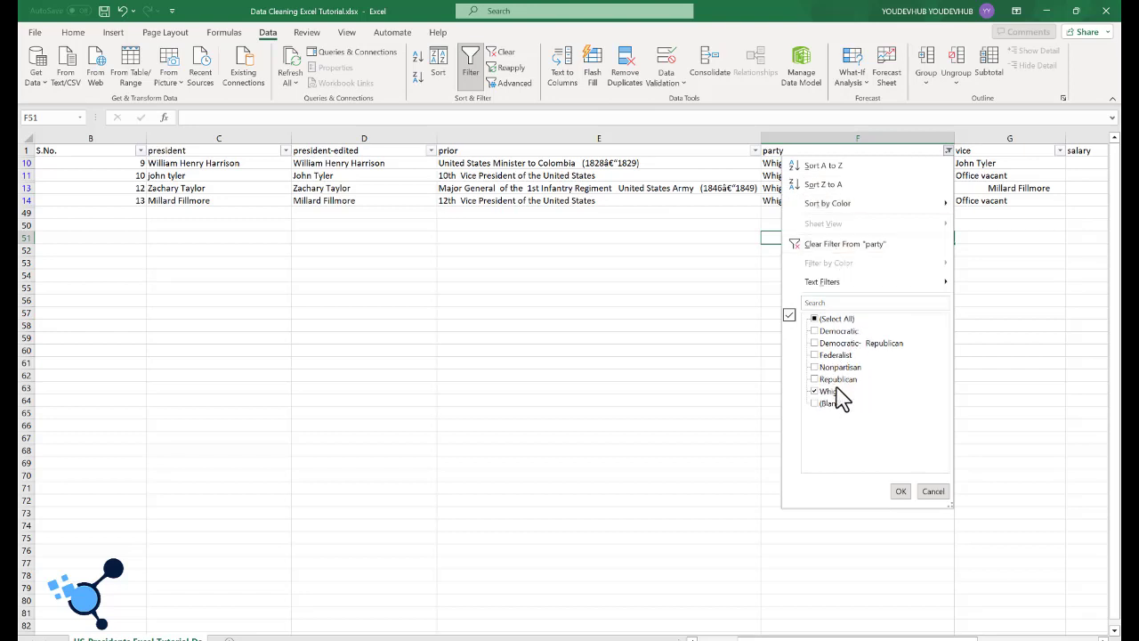
{"action": "left_click", "coordinate": [813, 391]}
{"action": "left_click", "coordinate": [813, 403]}
{"action": "left_click", "coordinate": [900, 491]}
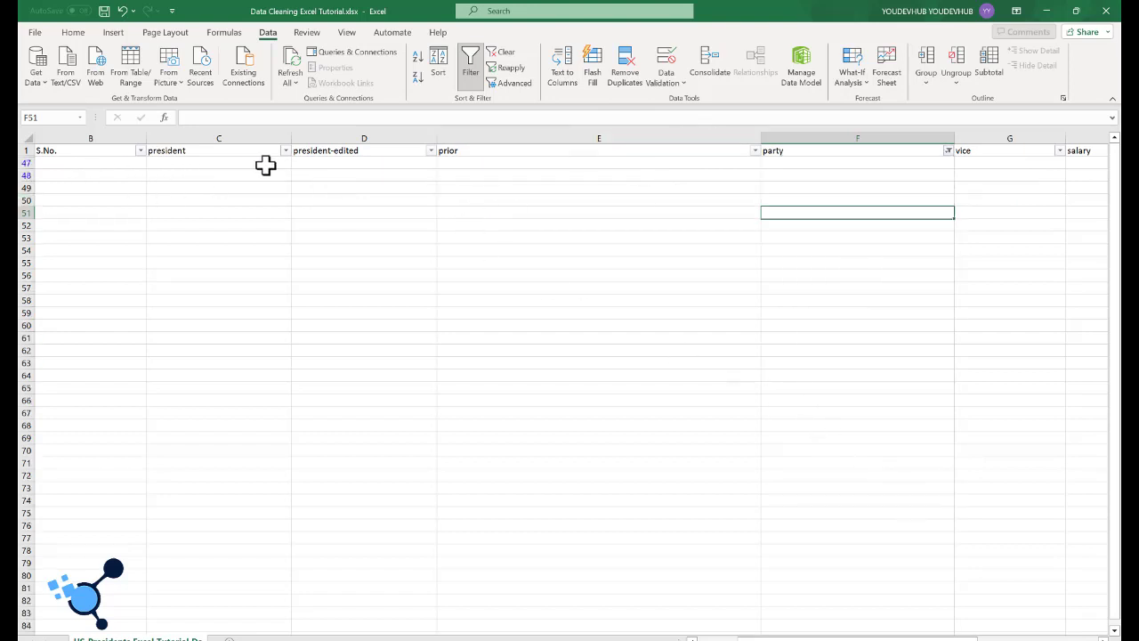
Step: Select all entries in the party filter to show every record again, and look over the cleaned party values
{"action": "left_click", "coordinate": [948, 151]}
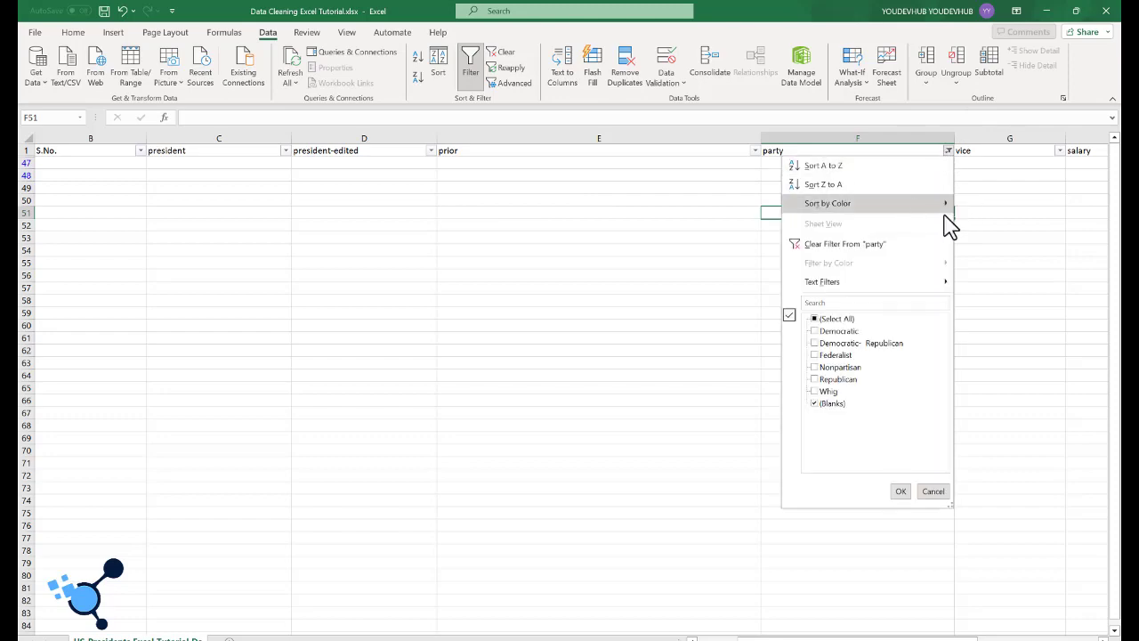
{"action": "left_click", "coordinate": [814, 319]}
{"action": "left_click", "coordinate": [898, 492]}
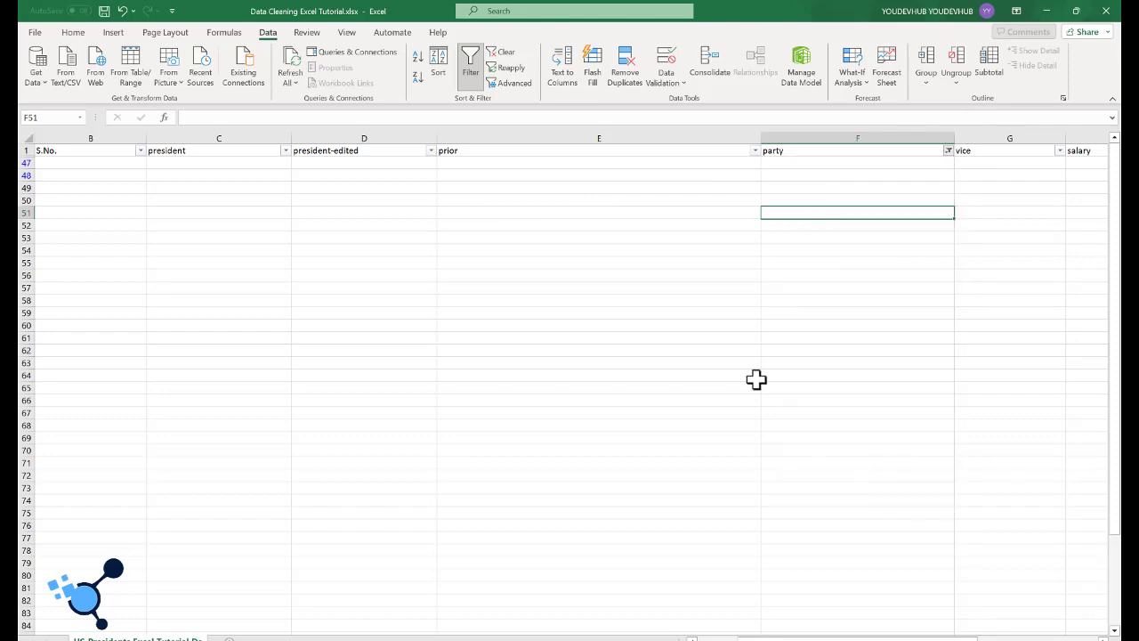
{"action": "scroll", "coordinate": [831, 216], "scroll_direction": "down", "scroll_amount": 5}
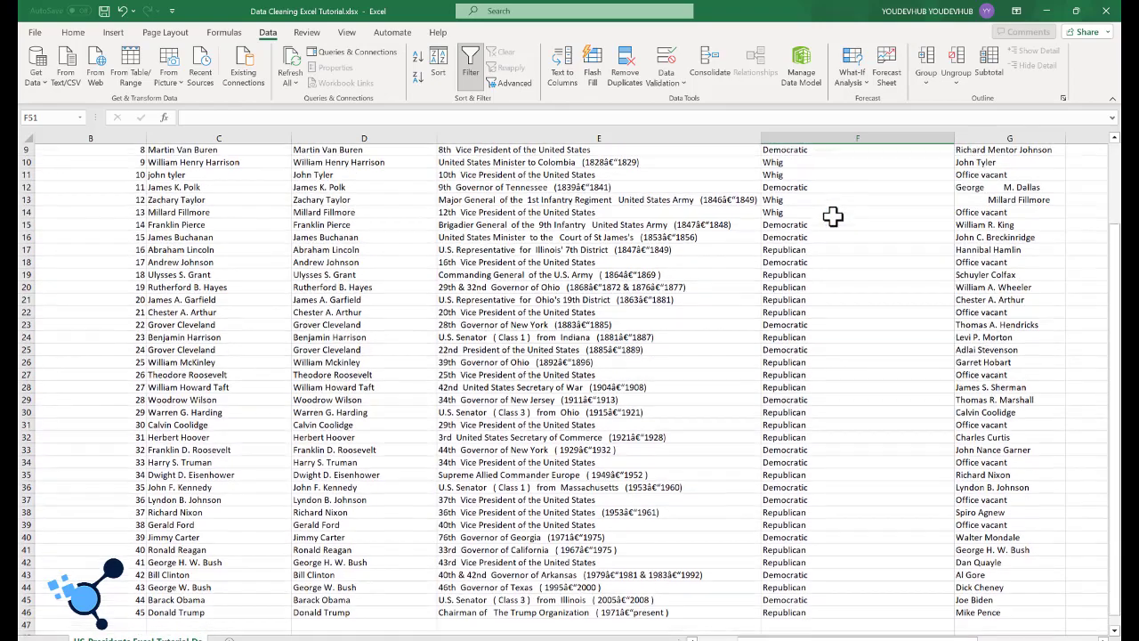
{"action": "scroll", "coordinate": [832, 217], "scroll_direction": "down", "scroll_amount": 1}
{"action": "scroll", "coordinate": [832, 217], "scroll_direction": "up", "scroll_amount": 5}
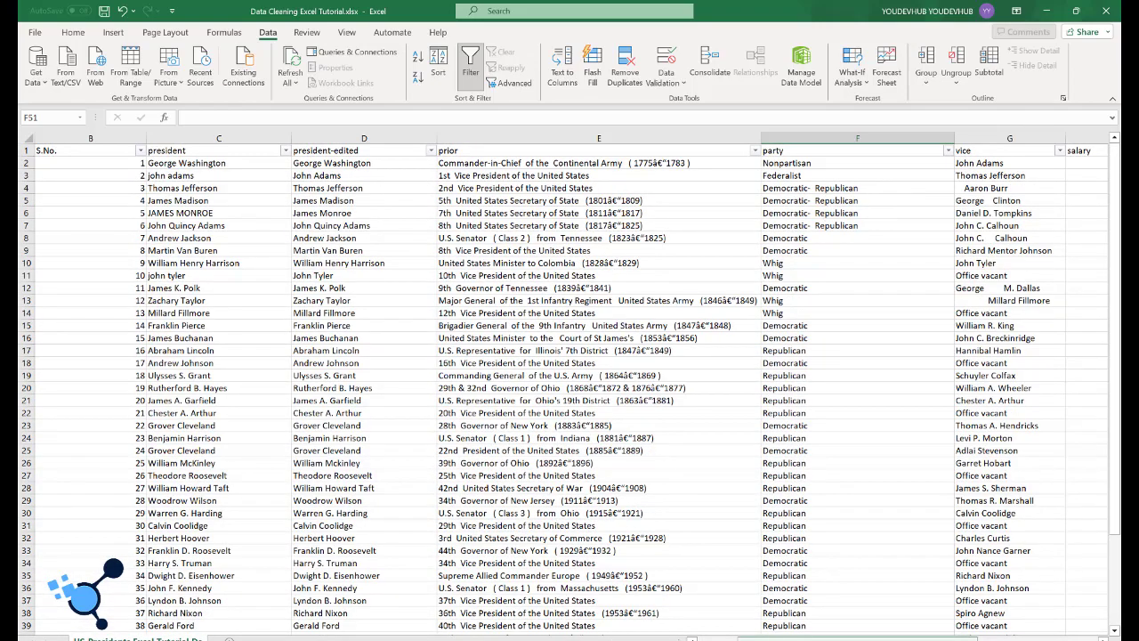
Step: Examine the vice column for names with irregular spacing
{"action": "left_click_drag", "start_coordinate": [841, 637], "coordinate": [945, 638]}
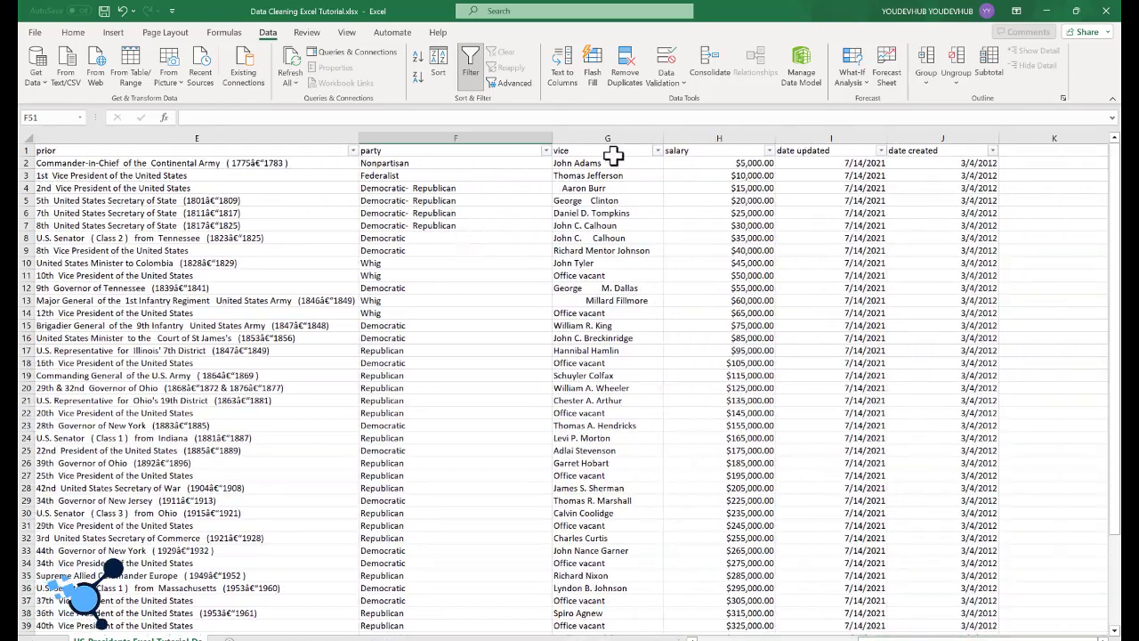
{"action": "left_click", "coordinate": [616, 156]}
{"action": "left_click", "coordinate": [611, 135]}
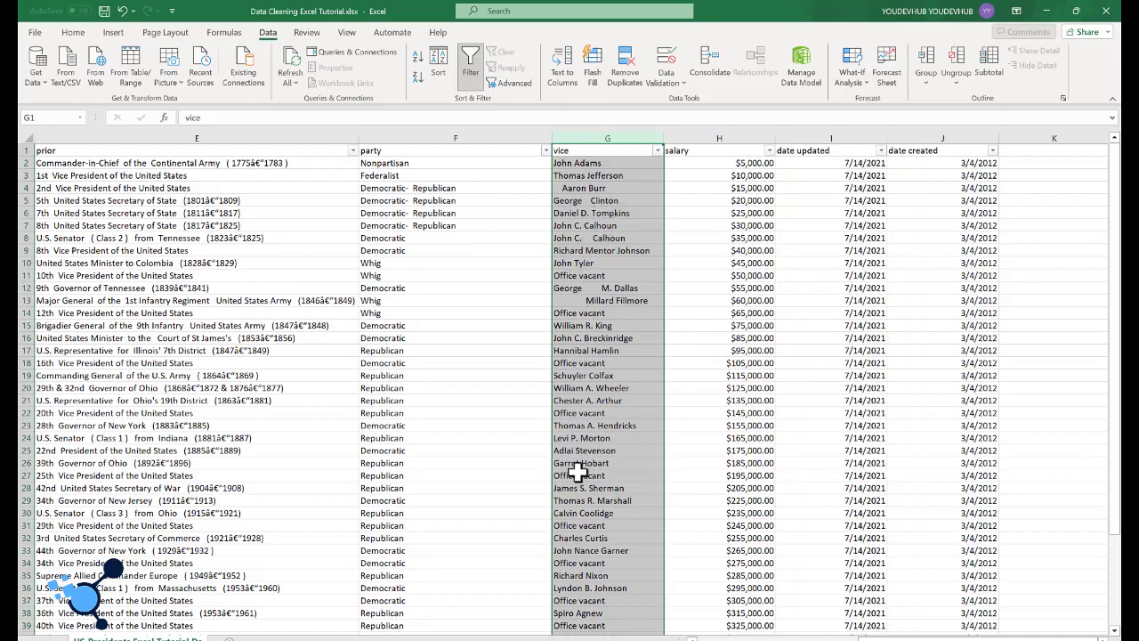
{"action": "scroll", "coordinate": [607, 508], "scroll_direction": "down", "scroll_amount": 5}
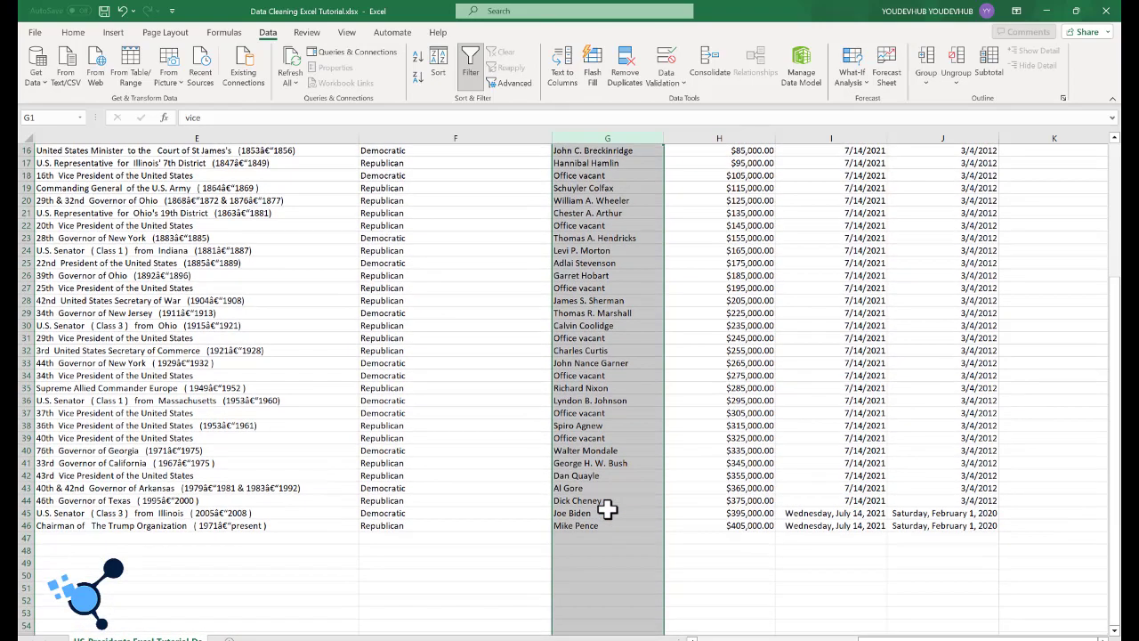
{"action": "scroll", "coordinate": [607, 508], "scroll_direction": "up", "scroll_amount": 5}
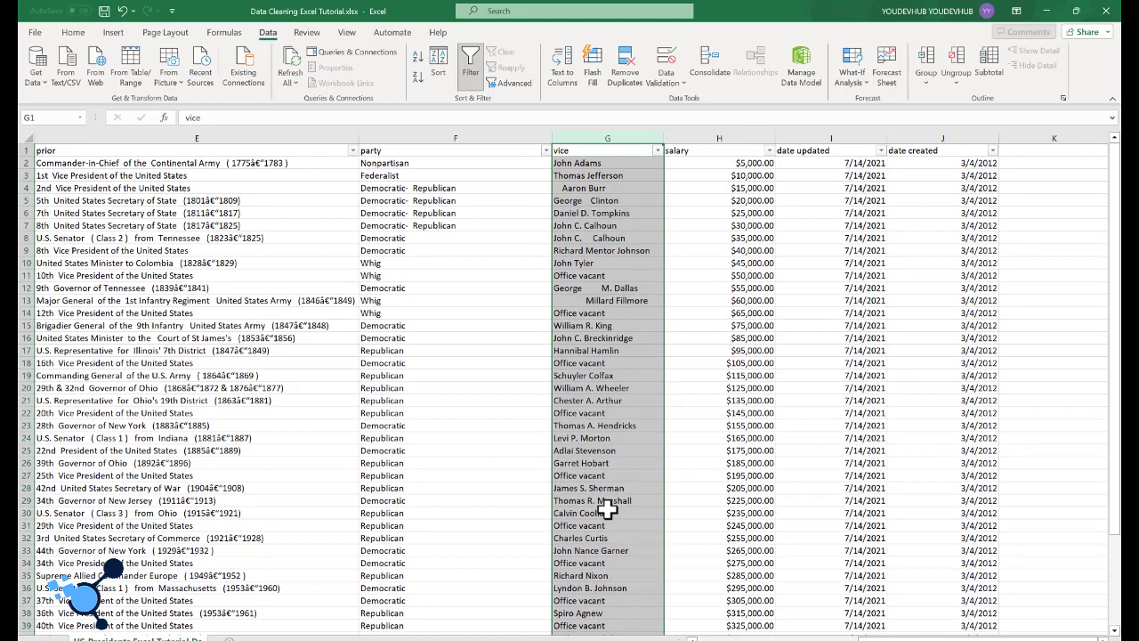
{"action": "left_click", "coordinate": [598, 352]}
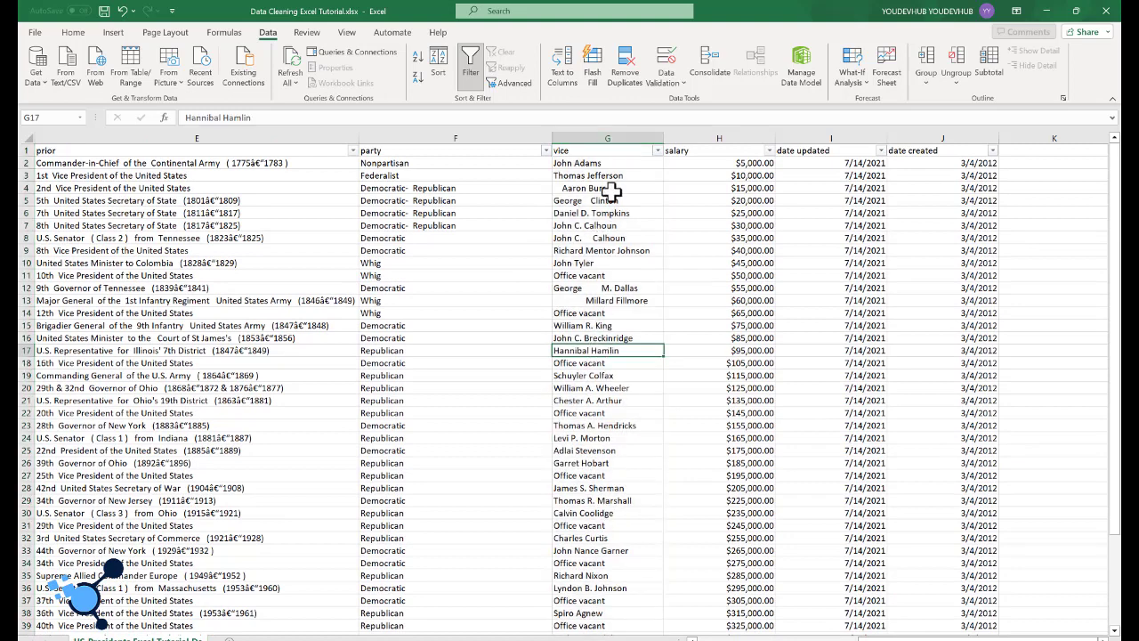
Step: Insert a blank column between the vice and salary columns
{"action": "left_click", "coordinate": [726, 136]}
{"action": "right_click", "coordinate": [727, 138]}
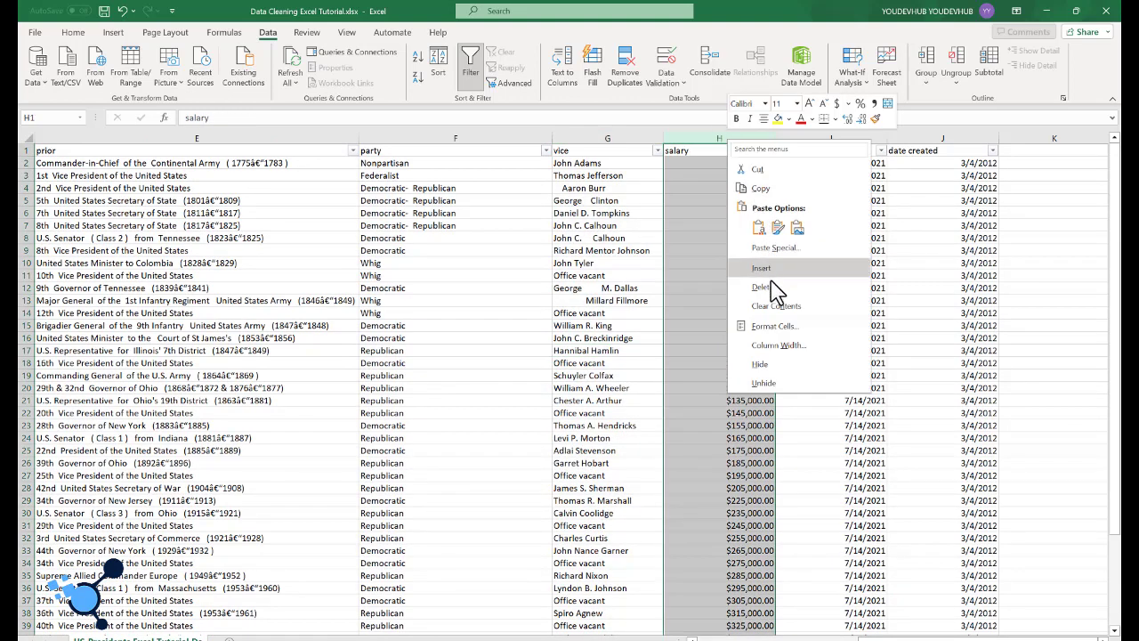
{"action": "left_click", "coordinate": [761, 268]}
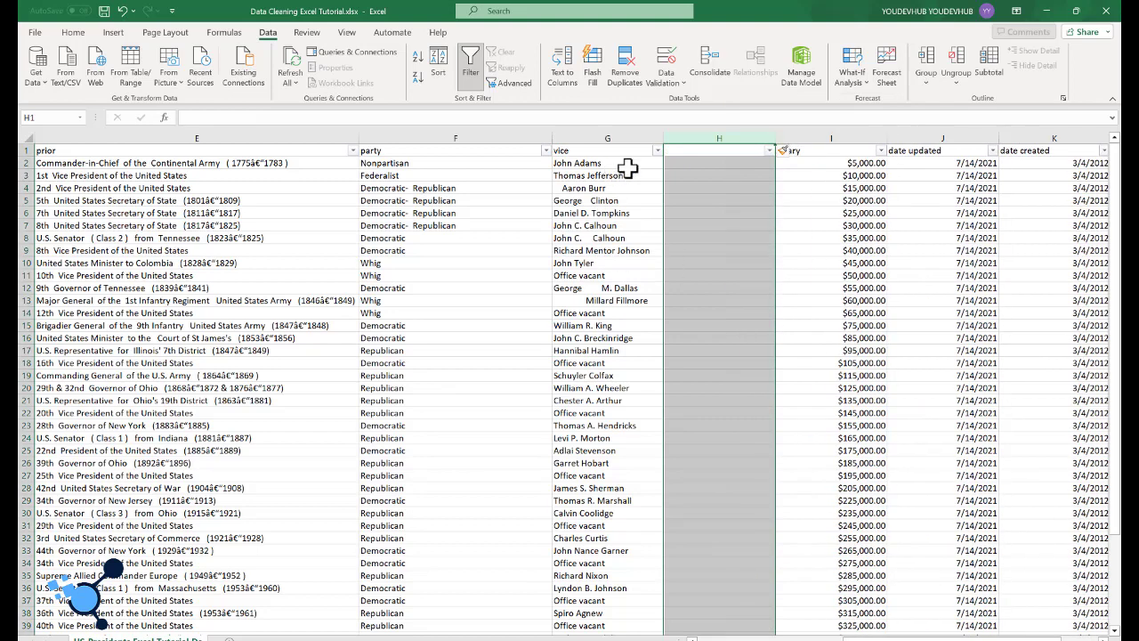
Step: Title the blank column next to vice as "vice-edited"
{"action": "left_click", "coordinate": [688, 151]}
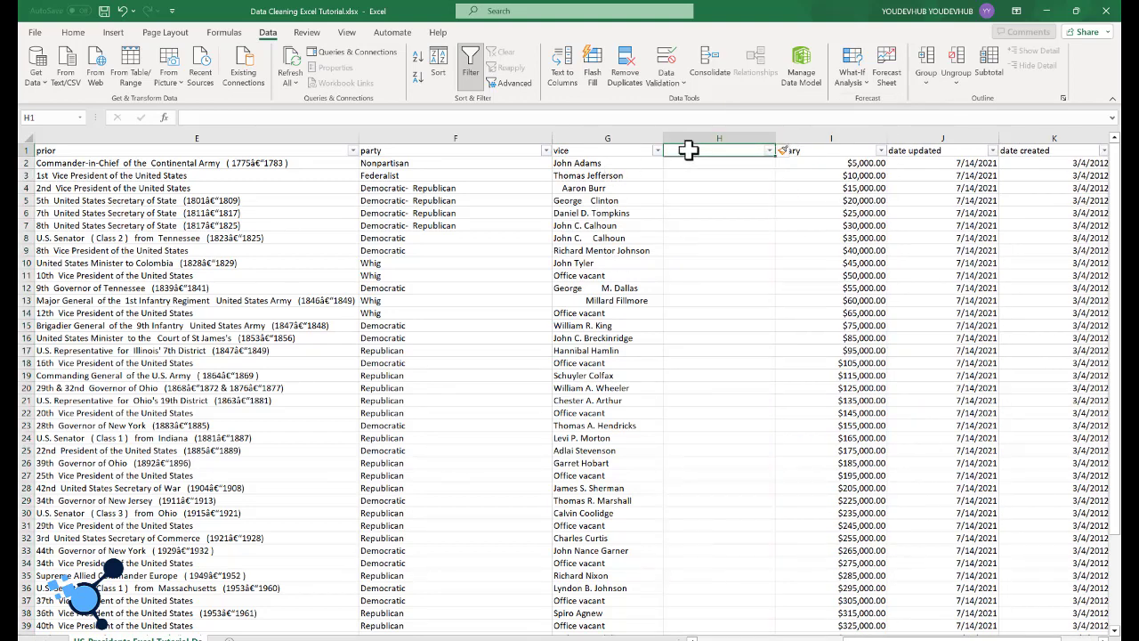
{"action": "type", "text": "V"}
{"action": "key", "text": "BackSpace"}
{"action": "key", "text": "BackSpace"}
{"action": "key", "text": "BackSpace"}
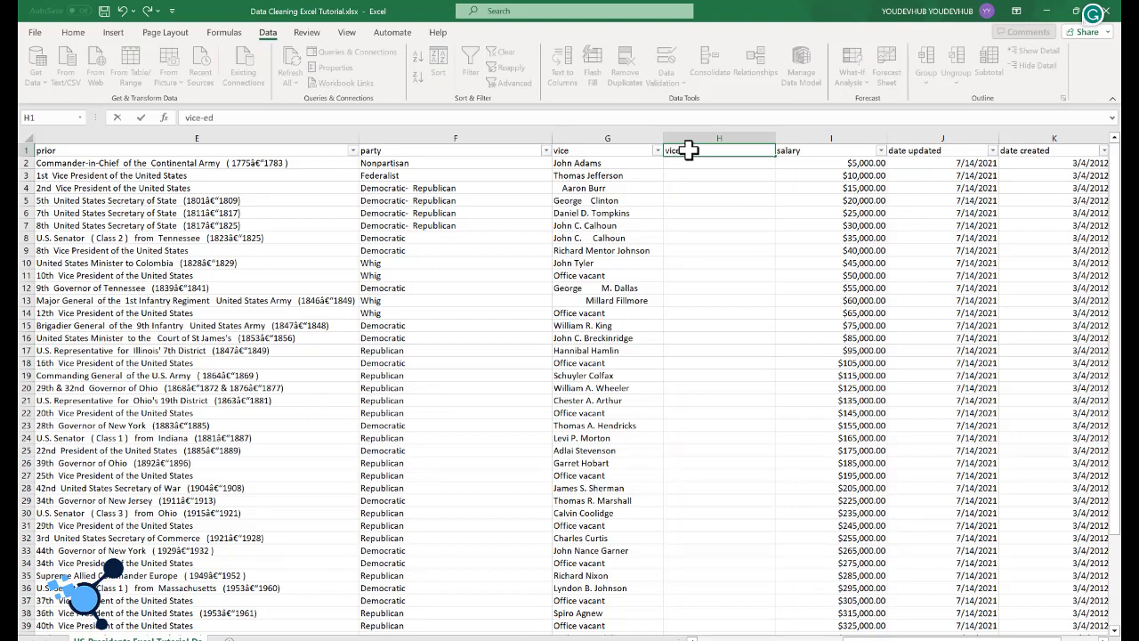
{"action": "key", "text": "Return"}
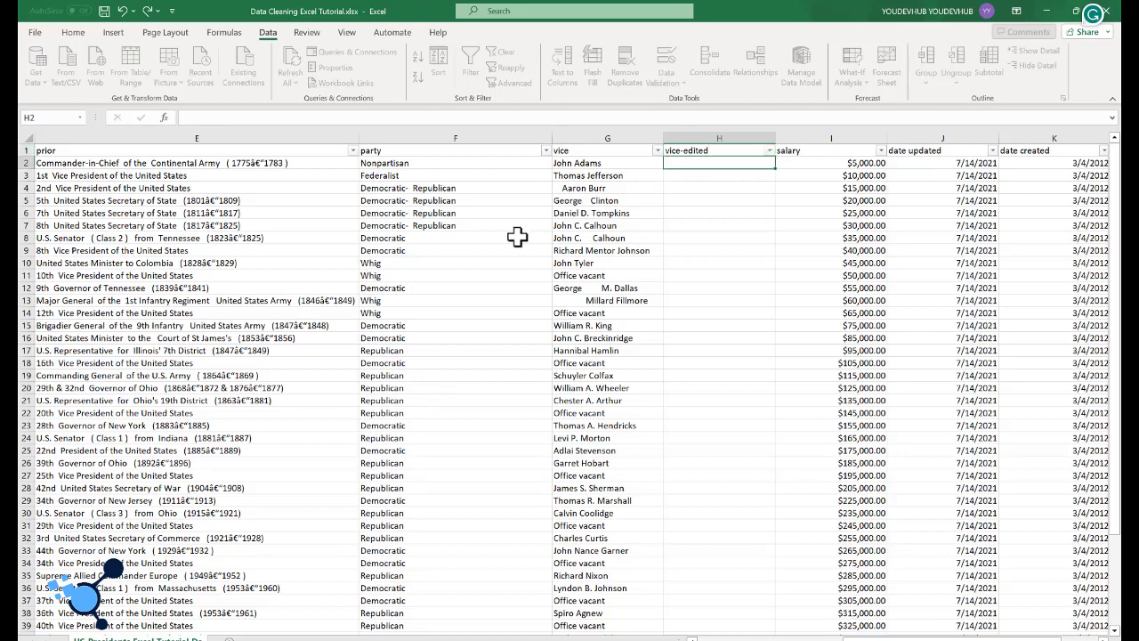
Step: Enter =TRIM(G2) in H2 and fill the formula down the whole vice-edited column
{"action": "left_click", "coordinate": [581, 161]}
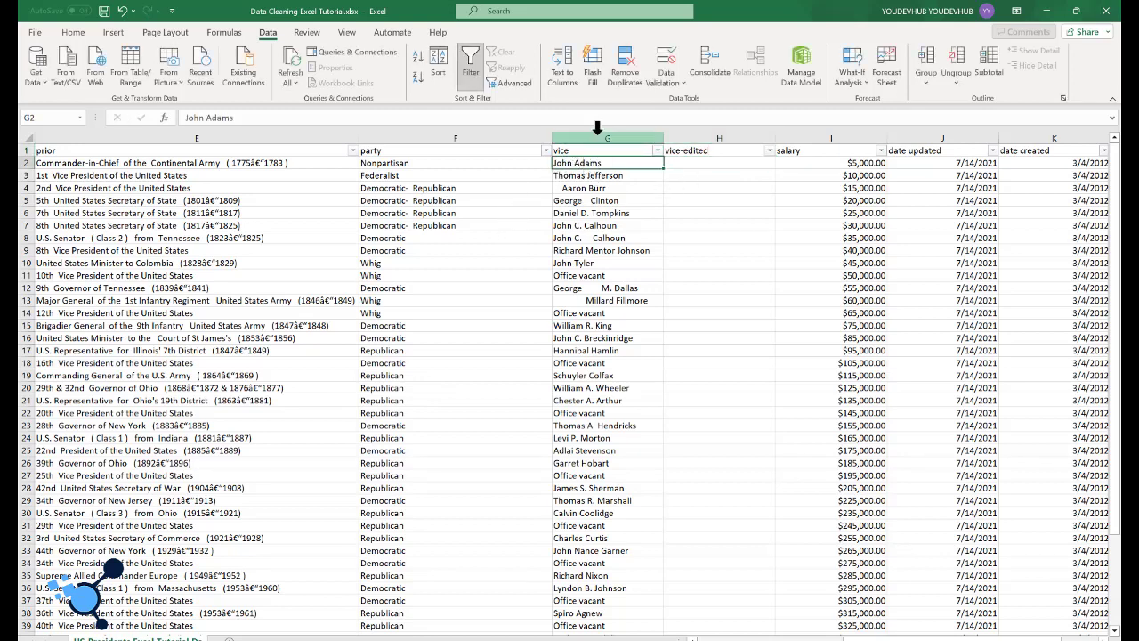
{"action": "left_click", "coordinate": [695, 163]}
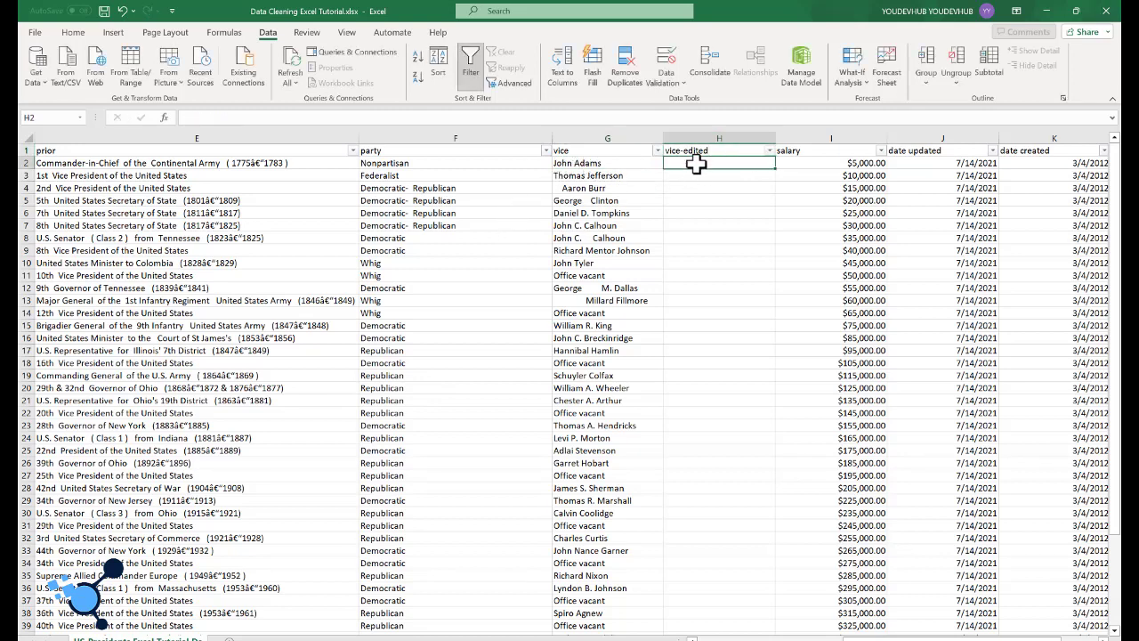
{"action": "type", "text": "="}
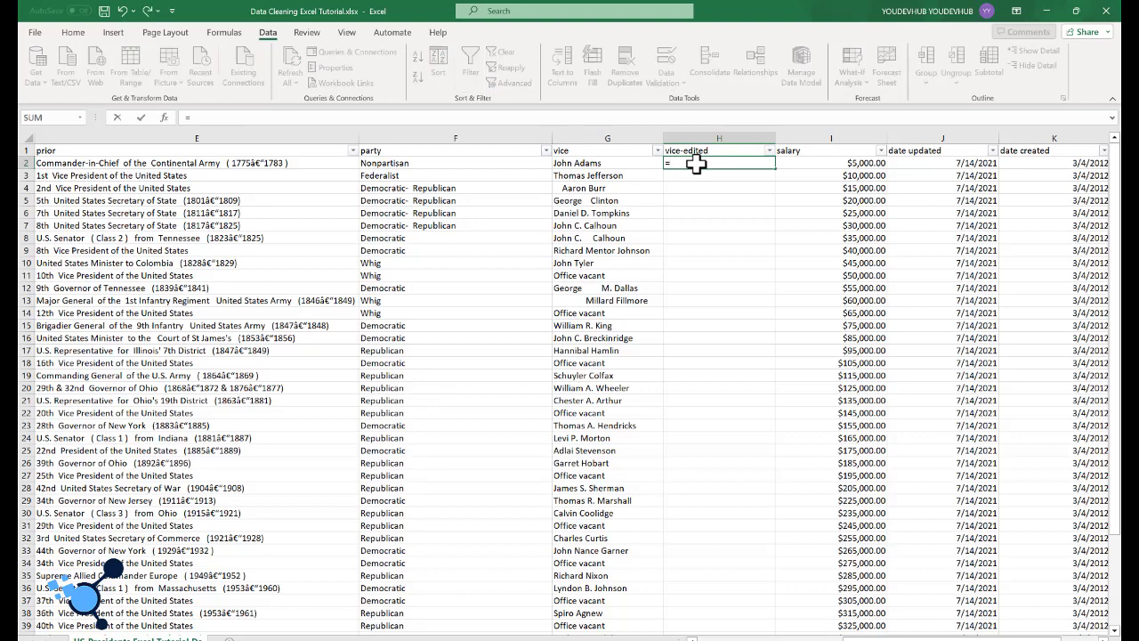
{"action": "type", "text": "TRIM"}
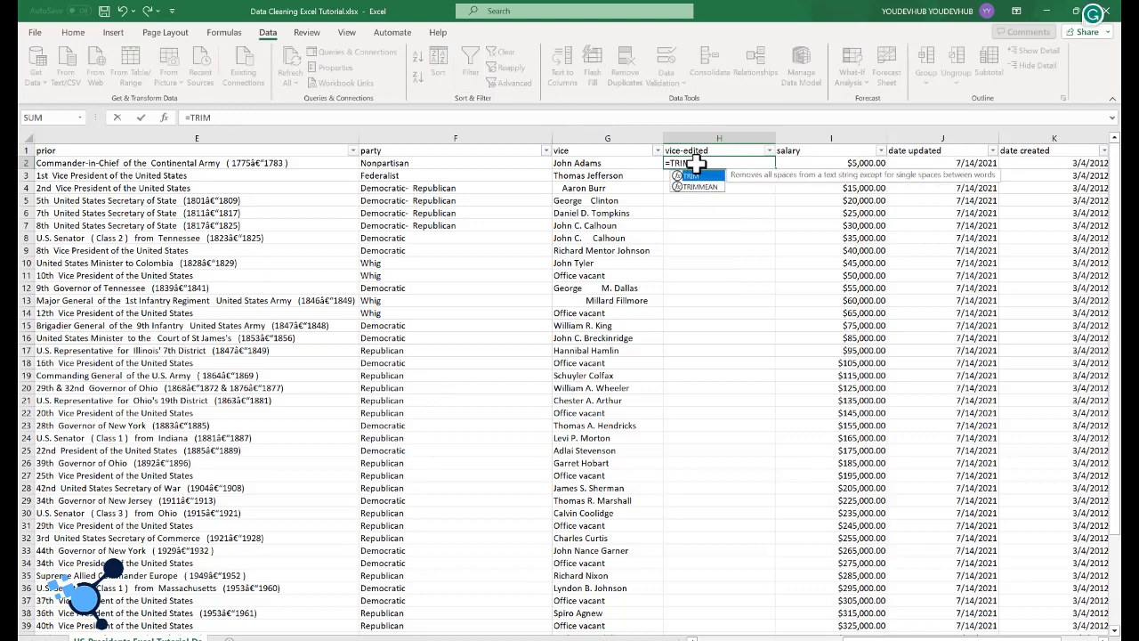
{"action": "type", "text": "("}
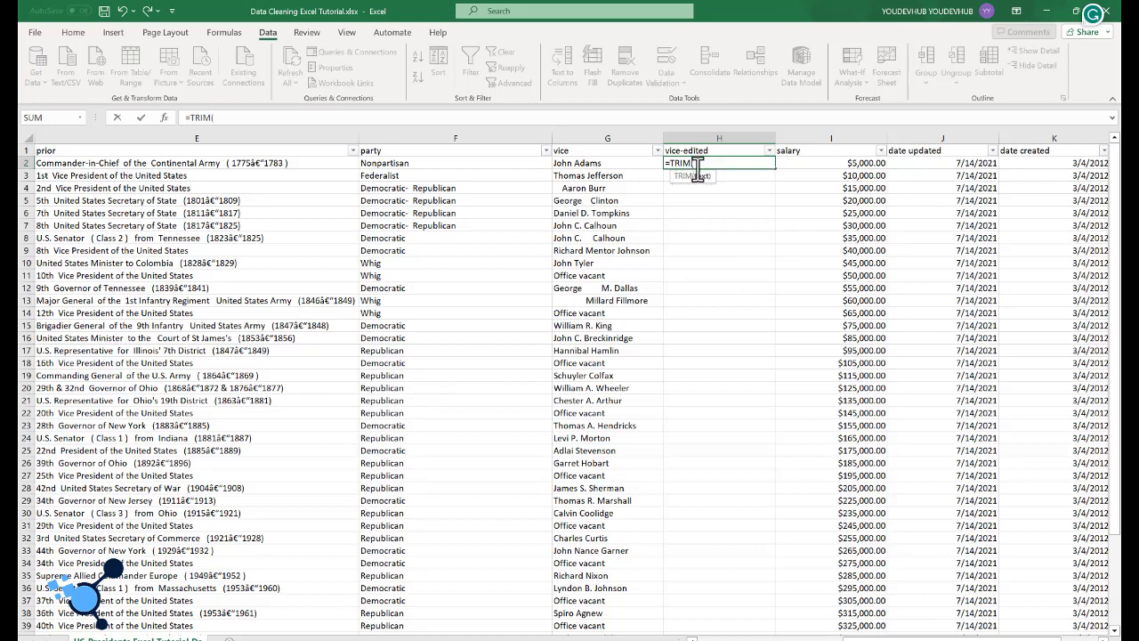
{"action": "left_click", "coordinate": [598, 162]}
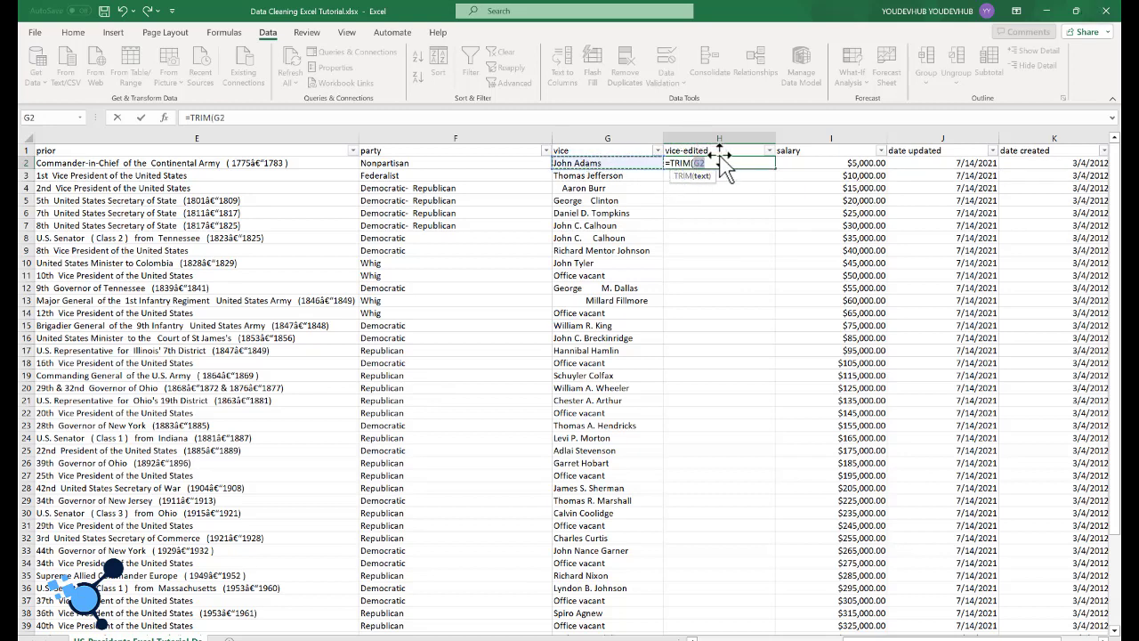
{"action": "type", "text": ")"}
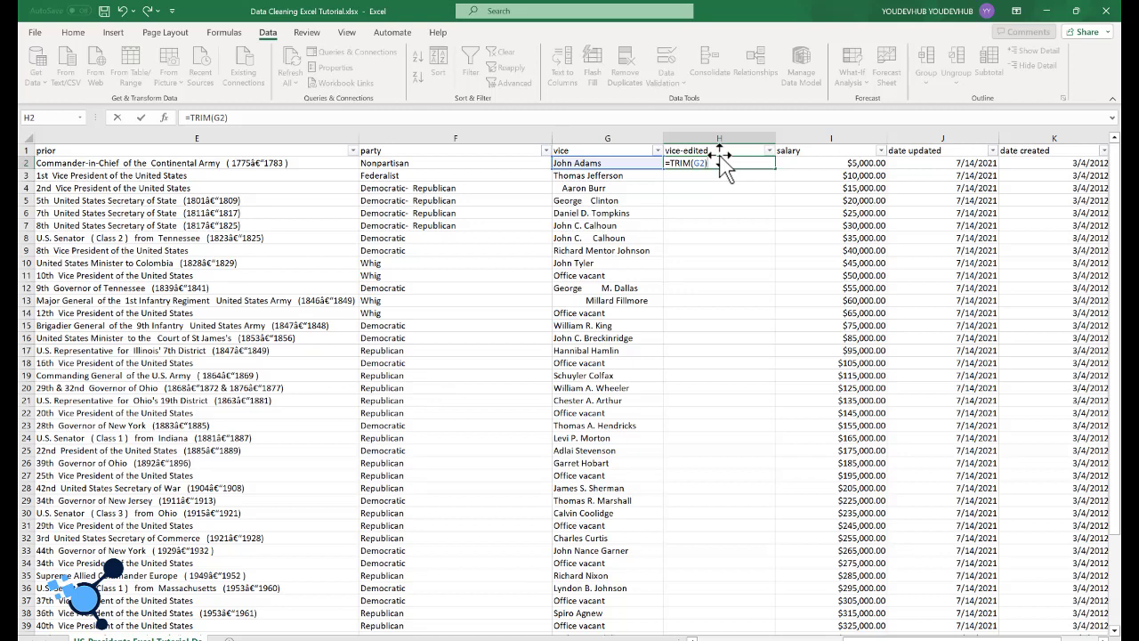
{"action": "key", "text": "Return"}
{"action": "left_click", "coordinate": [725, 163]}
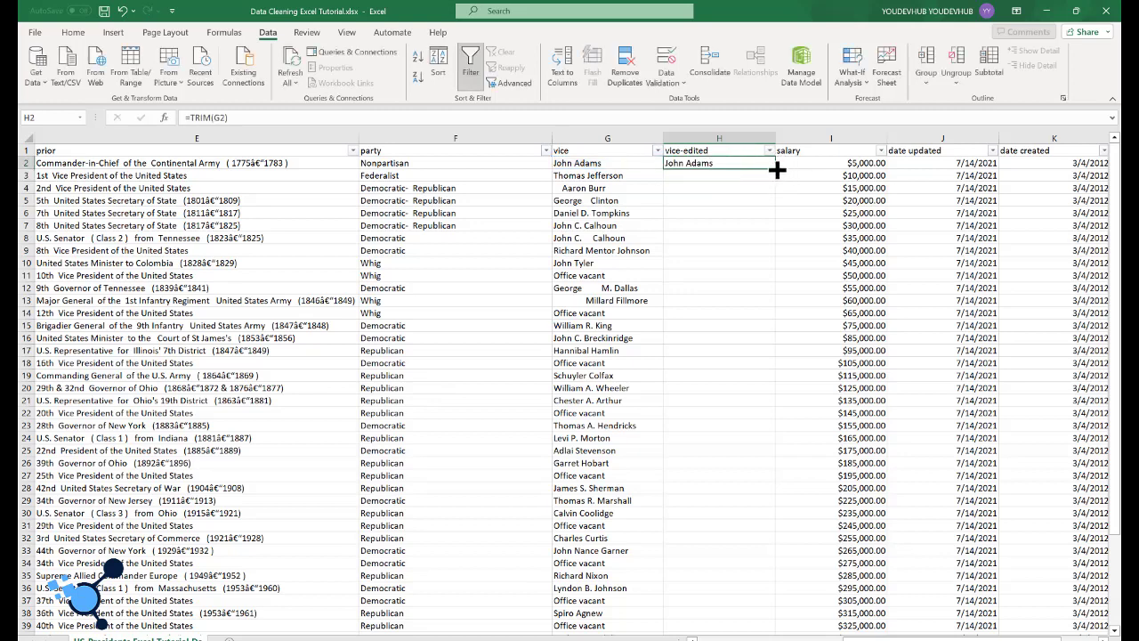
{"action": "double_click", "coordinate": [776, 169]}
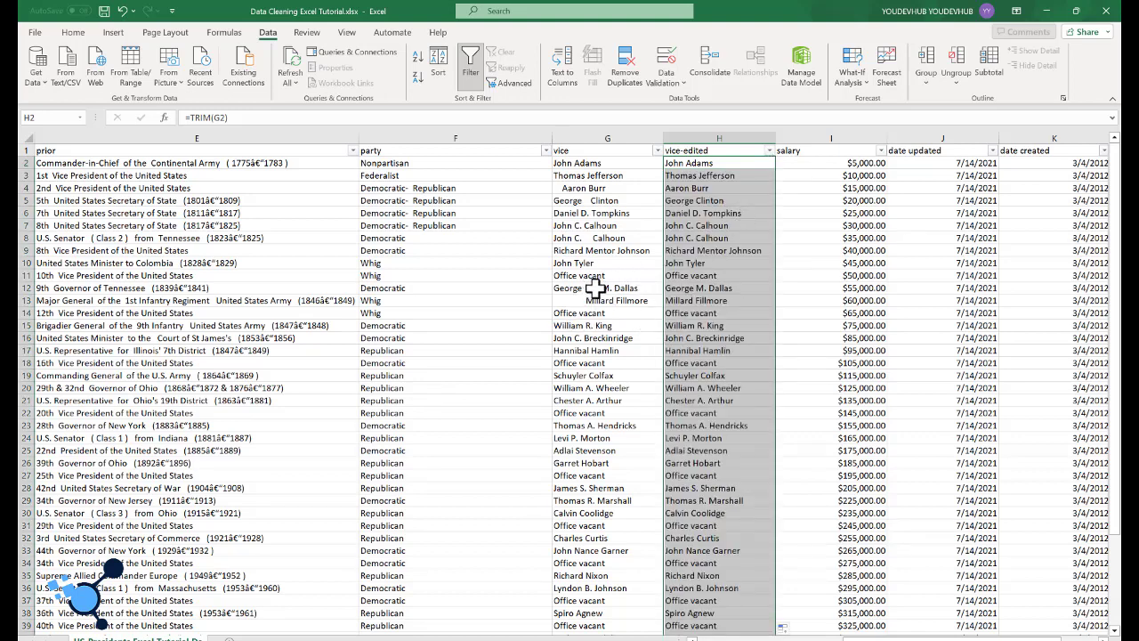
Step: Compare the irregularly spaced names in the vice column with their trimmed versions in vice-edited, down to the last record
{"action": "left_click", "coordinate": [595, 290]}
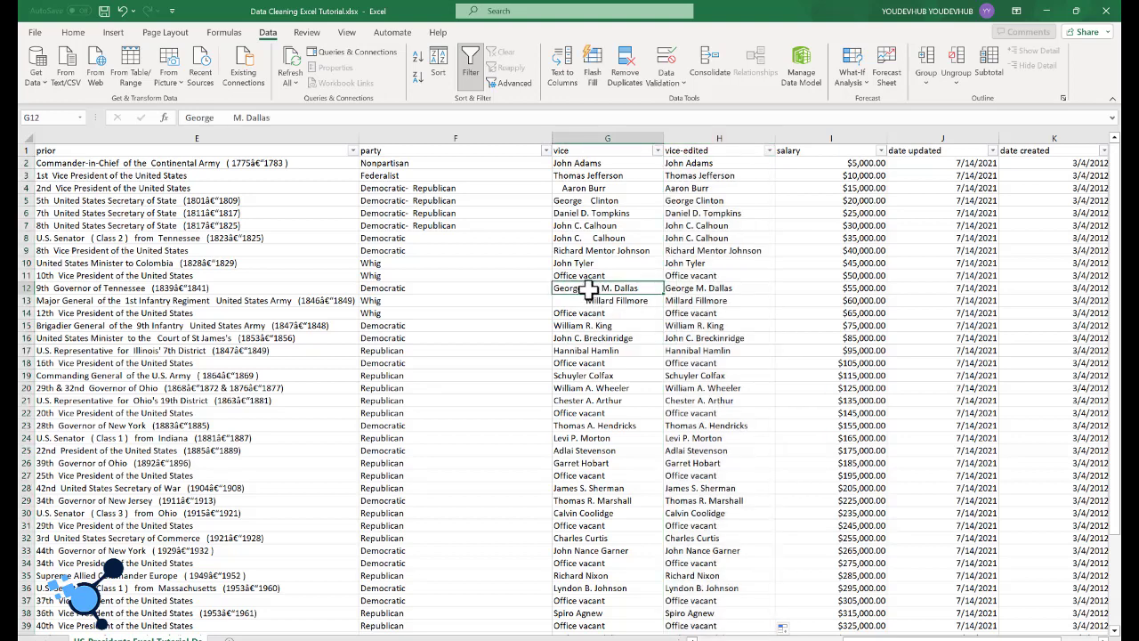
{"action": "left_click", "coordinate": [587, 301]}
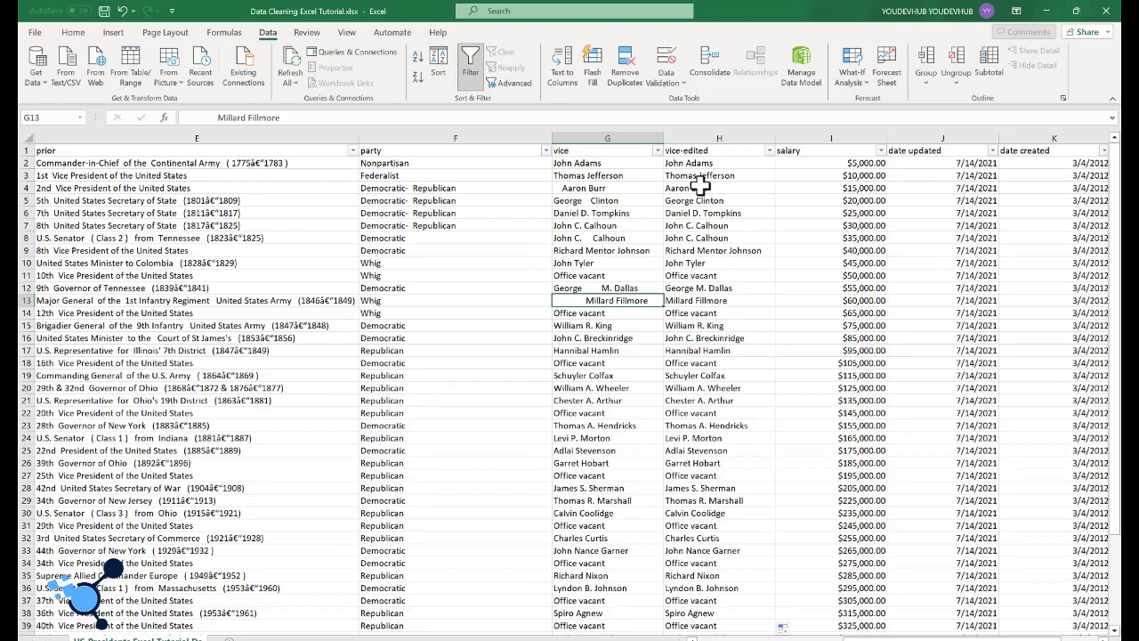
{"action": "scroll", "coordinate": [729, 554], "scroll_direction": "down", "scroll_amount": 3}
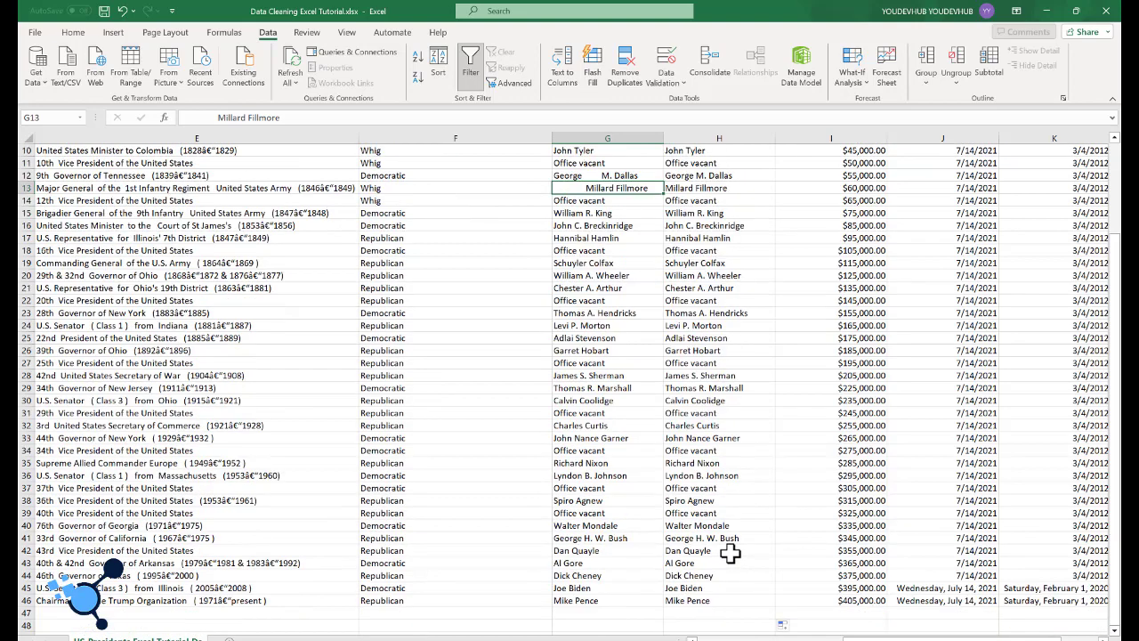
{"action": "scroll", "coordinate": [730, 618], "scroll_direction": "up", "scroll_amount": 3}
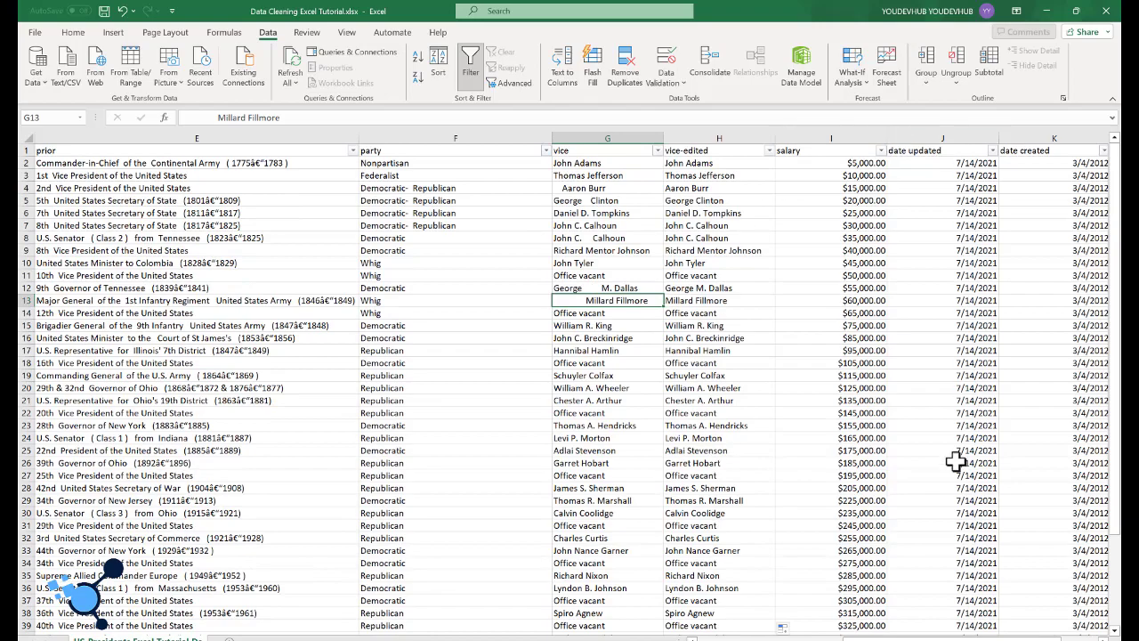
Step: Inspect several salary cells to compare their displayed currency format with the underlying stored values
{"action": "scroll", "coordinate": [896, 637], "scroll_direction": "right", "scroll_amount": 3}
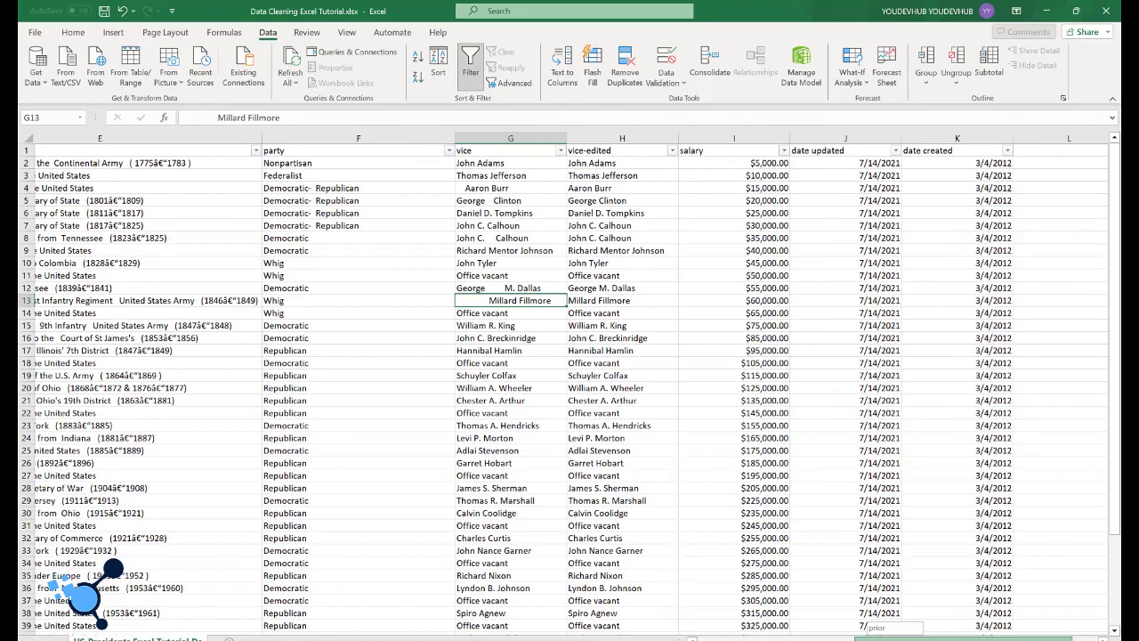
{"action": "scroll", "coordinate": [877, 627], "scroll_direction": "right", "scroll_amount": 1}
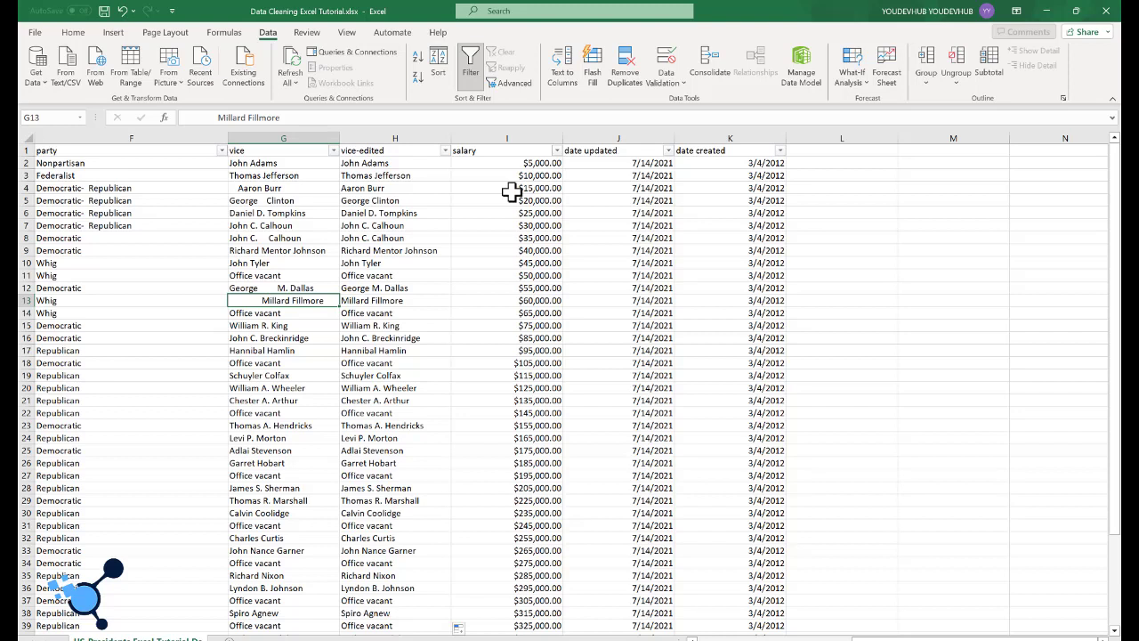
{"action": "left_click", "coordinate": [539, 164]}
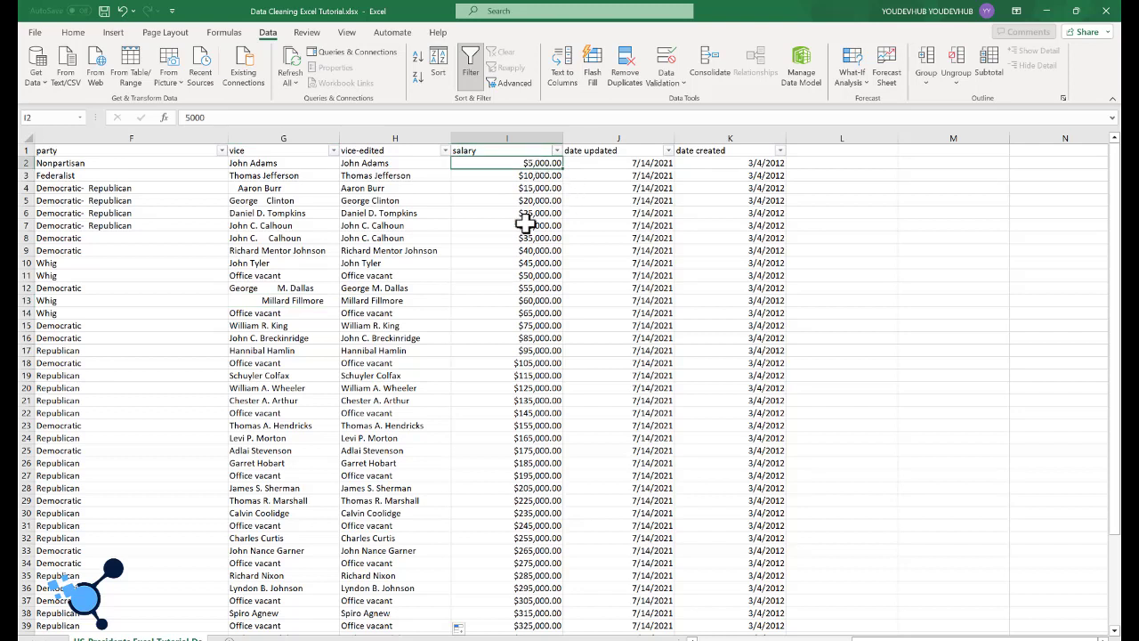
{"action": "left_click", "coordinate": [531, 204]}
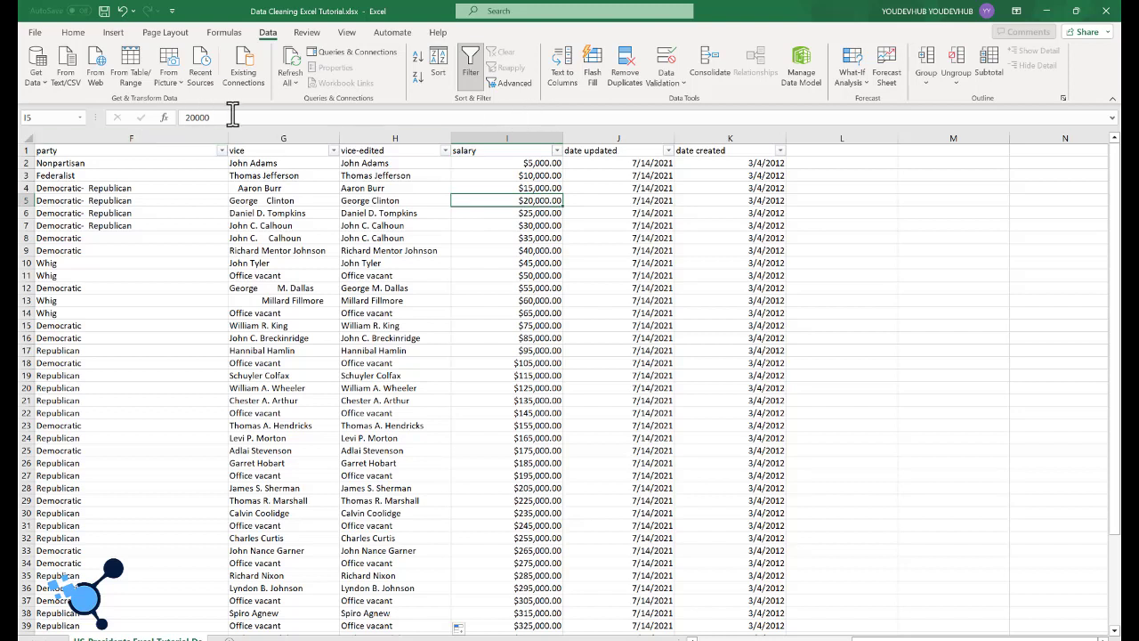
{"action": "left_click_drag", "start_coordinate": [233, 117], "coordinate": [139, 116]}
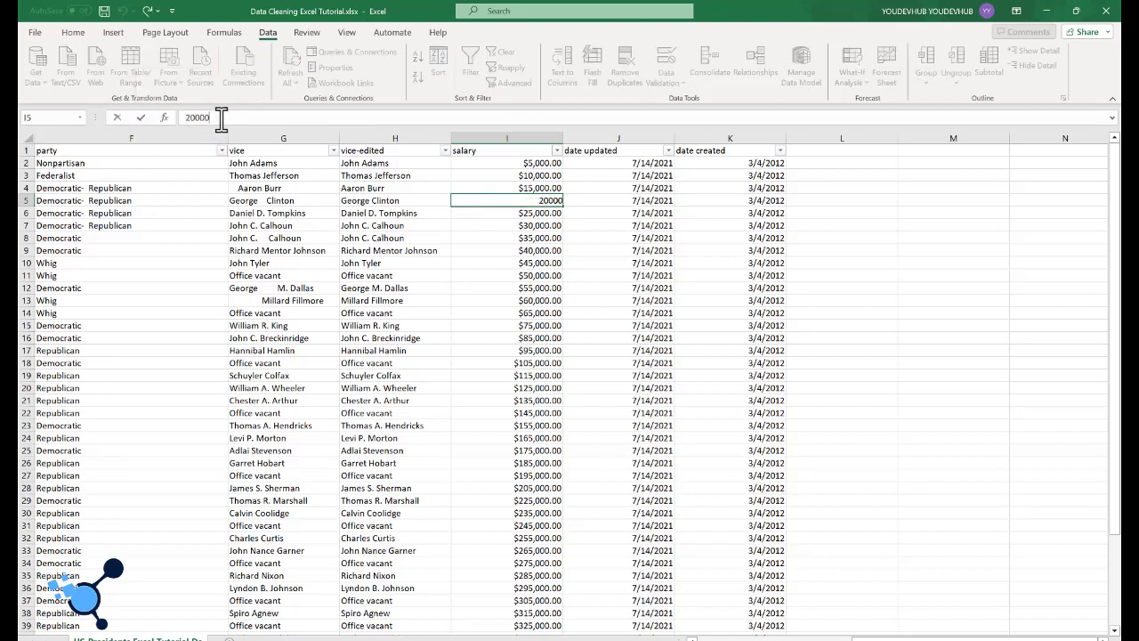
{"action": "left_click", "coordinate": [525, 236]}
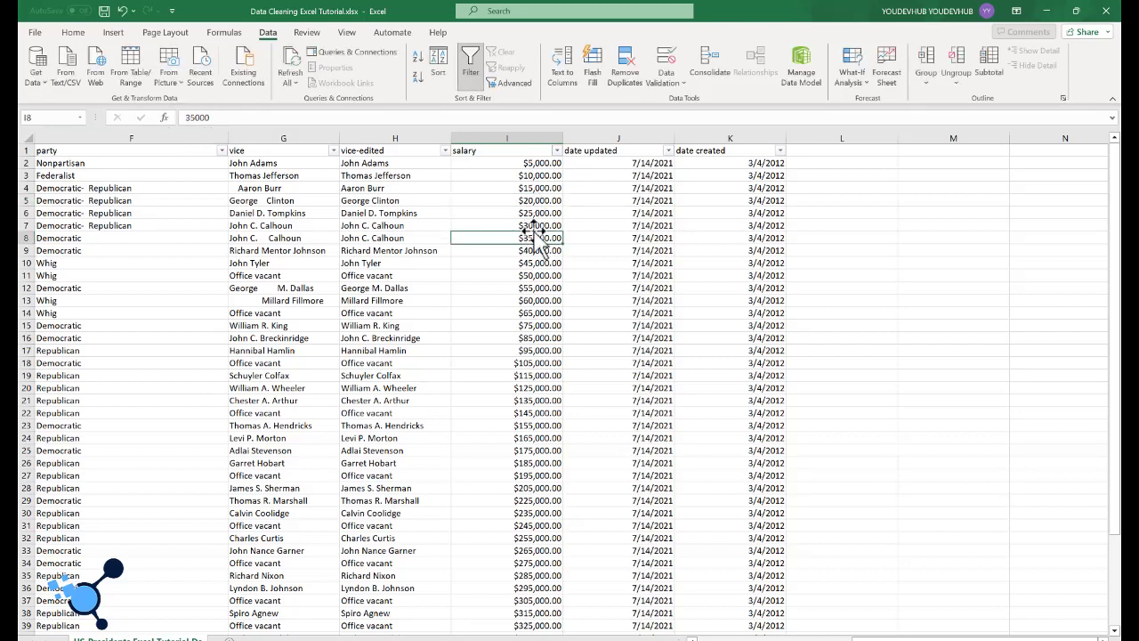
{"action": "left_click", "coordinate": [531, 222]}
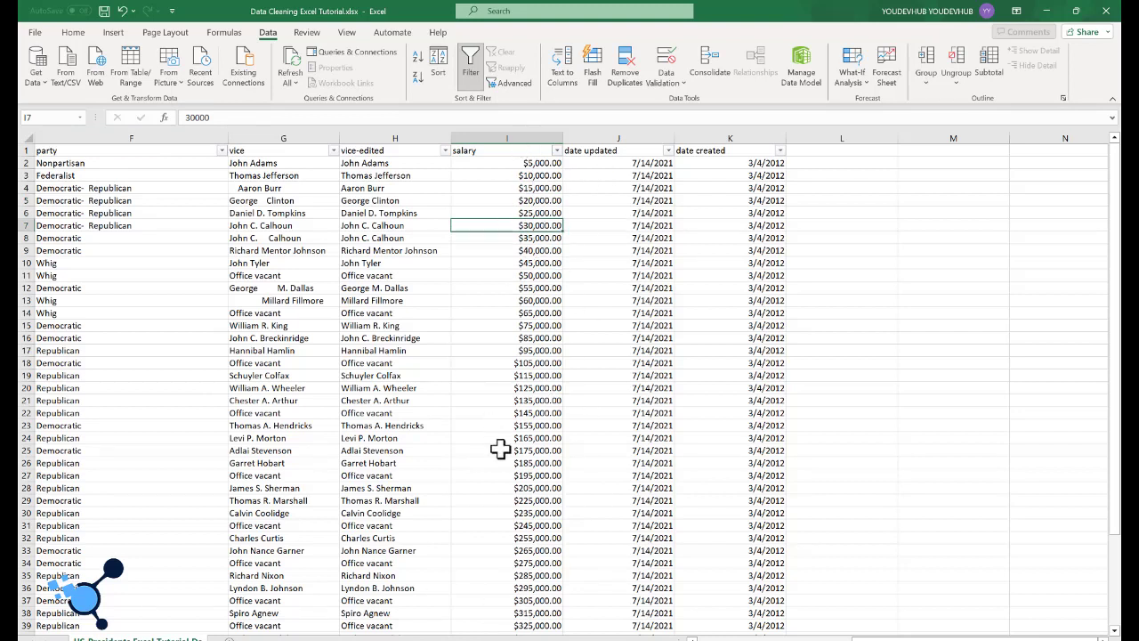
Step: Format the whole salary column as Number with no decimal places
{"action": "left_click", "coordinate": [528, 129]}
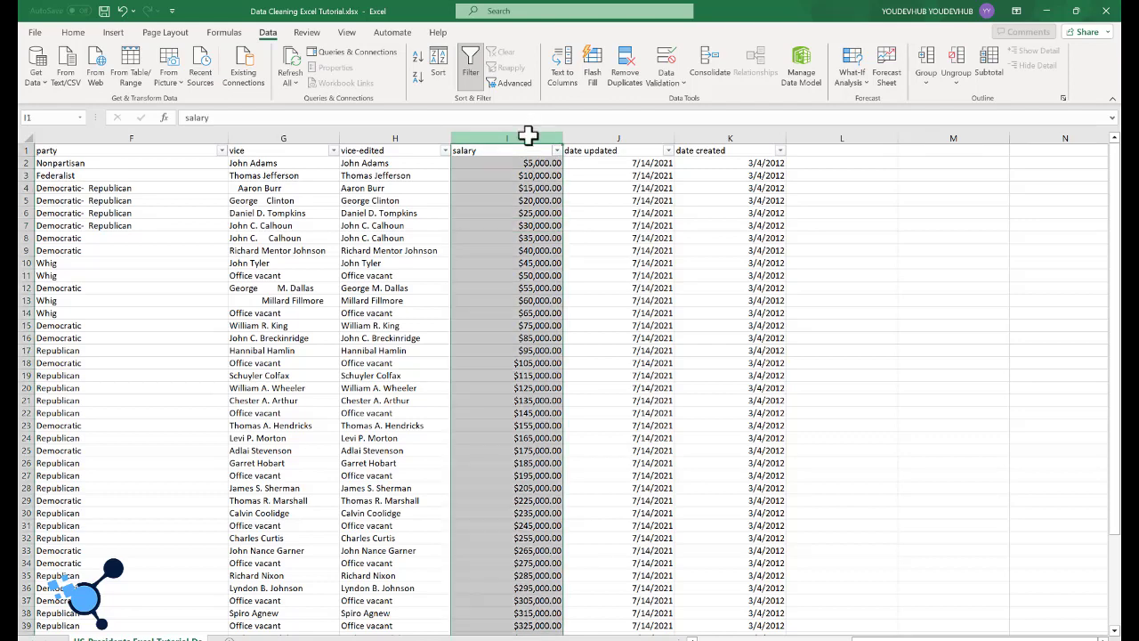
{"action": "left_click", "coordinate": [73, 34]}
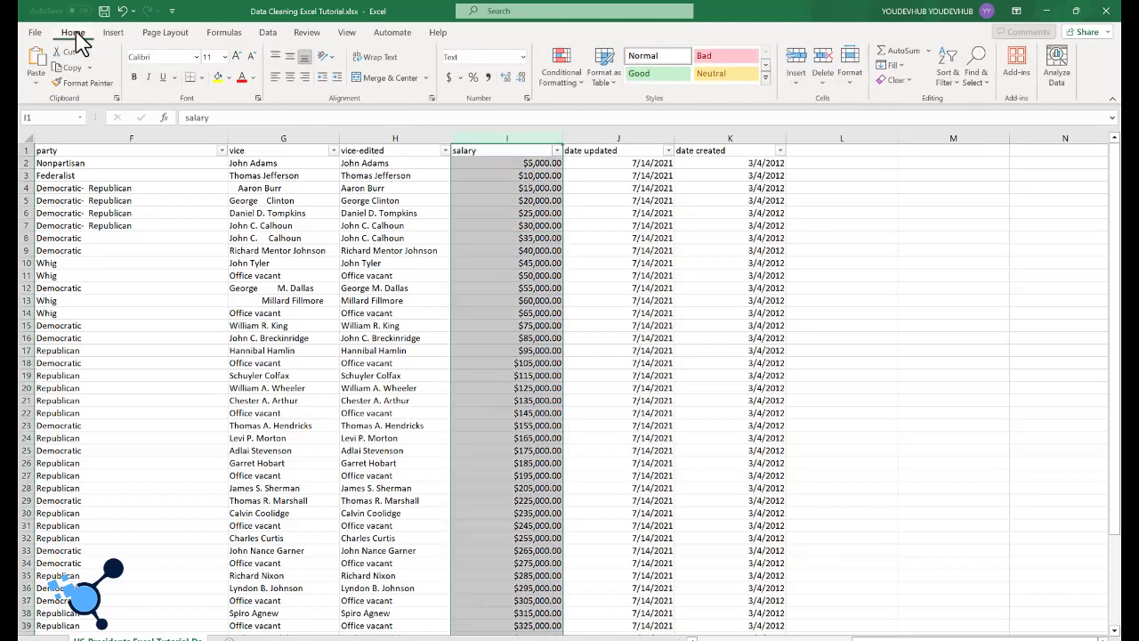
{"action": "left_click", "coordinate": [522, 56]}
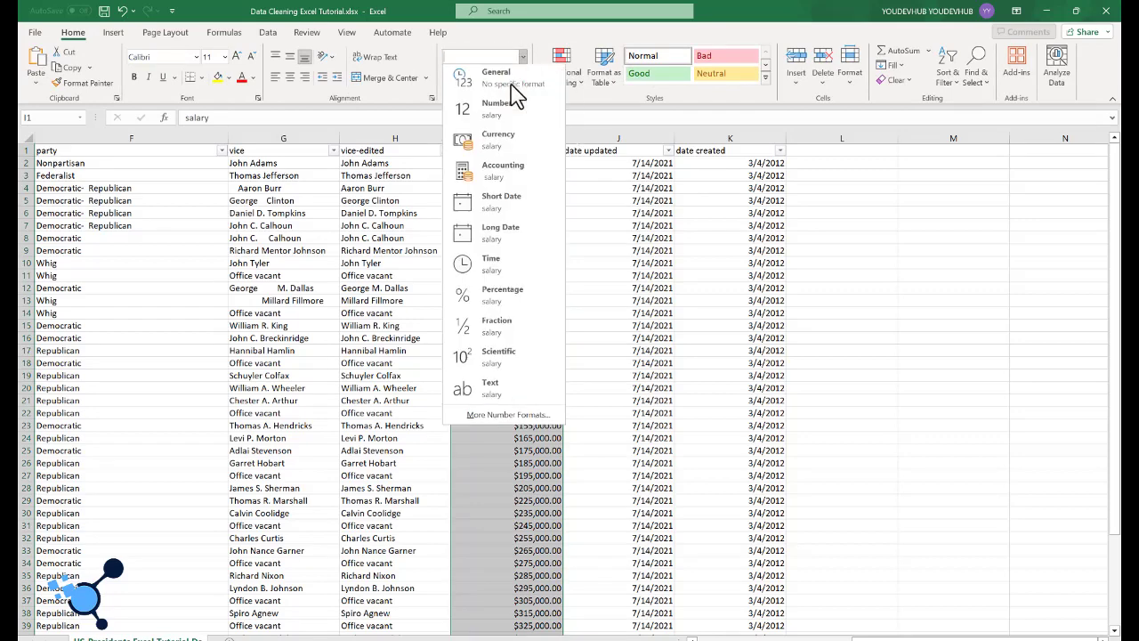
{"action": "left_click", "coordinate": [501, 110]}
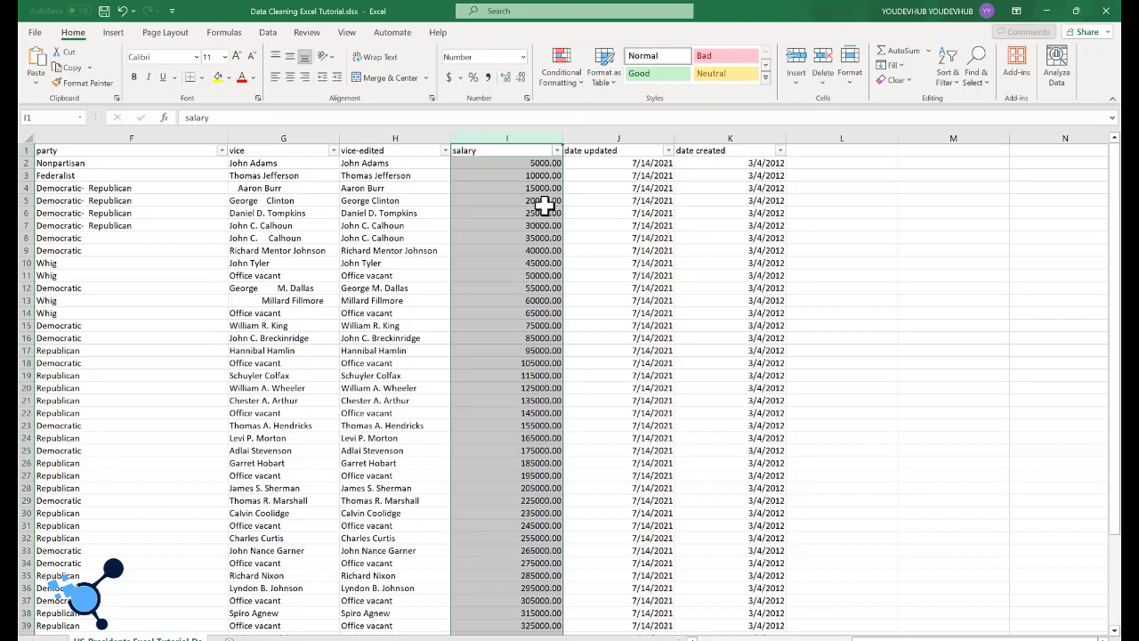
{"action": "left_click", "coordinate": [522, 78]}
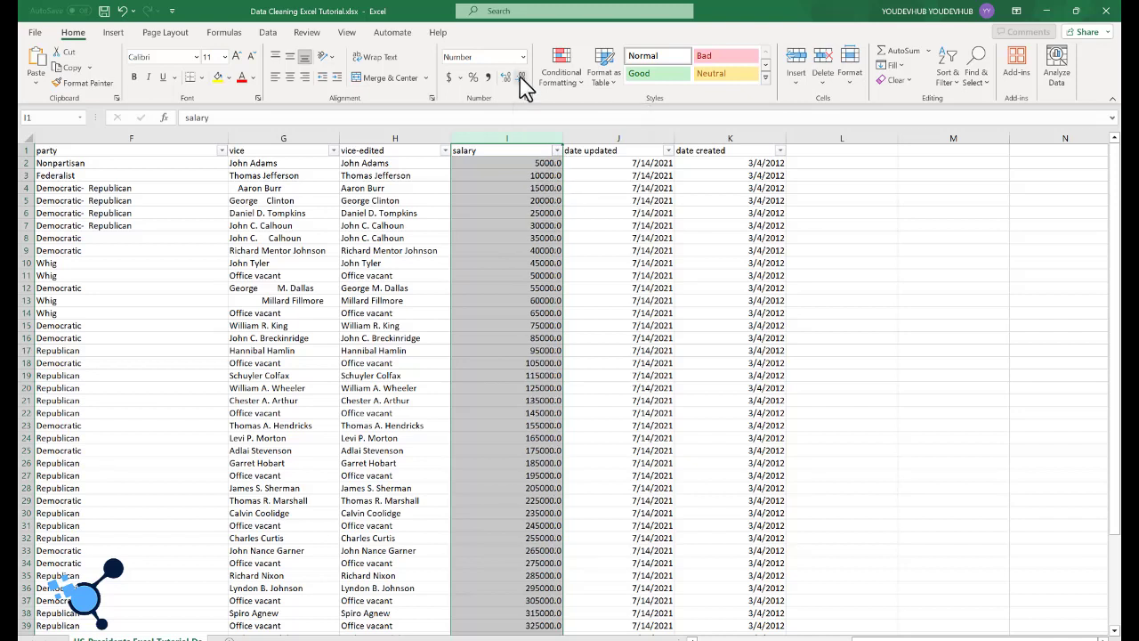
{"action": "left_click", "coordinate": [521, 79]}
{"action": "left_click", "coordinate": [542, 338]}
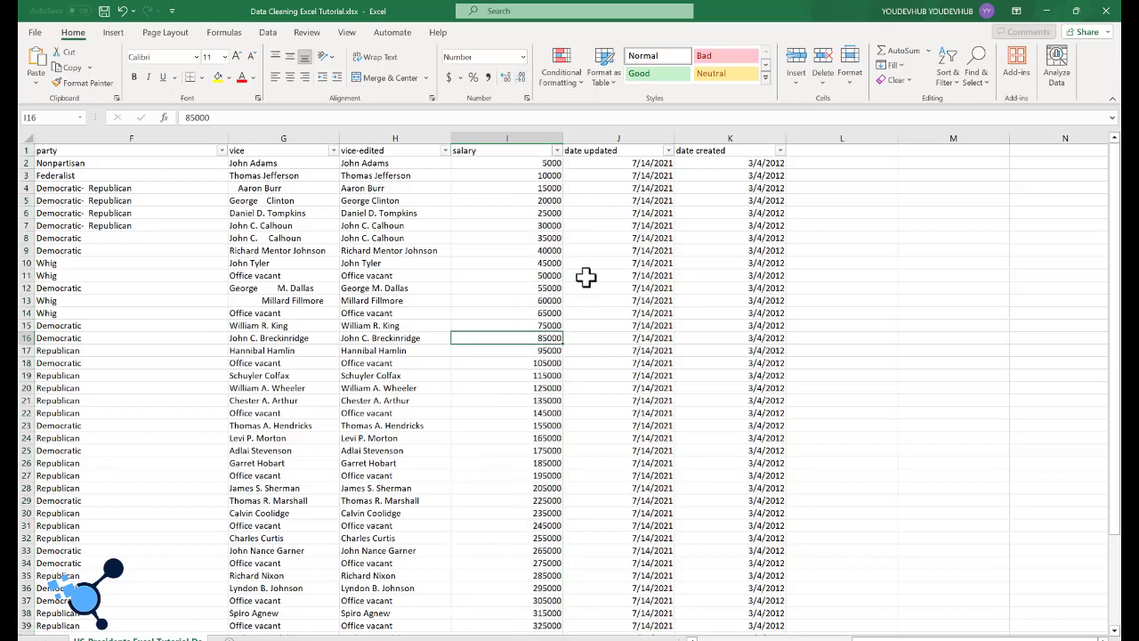
Step: Examine the date updated and date created columns down to the last record for inconsistent date formats
{"action": "scroll", "coordinate": [569, 282], "scroll_direction": "down", "scroll_amount": 2}
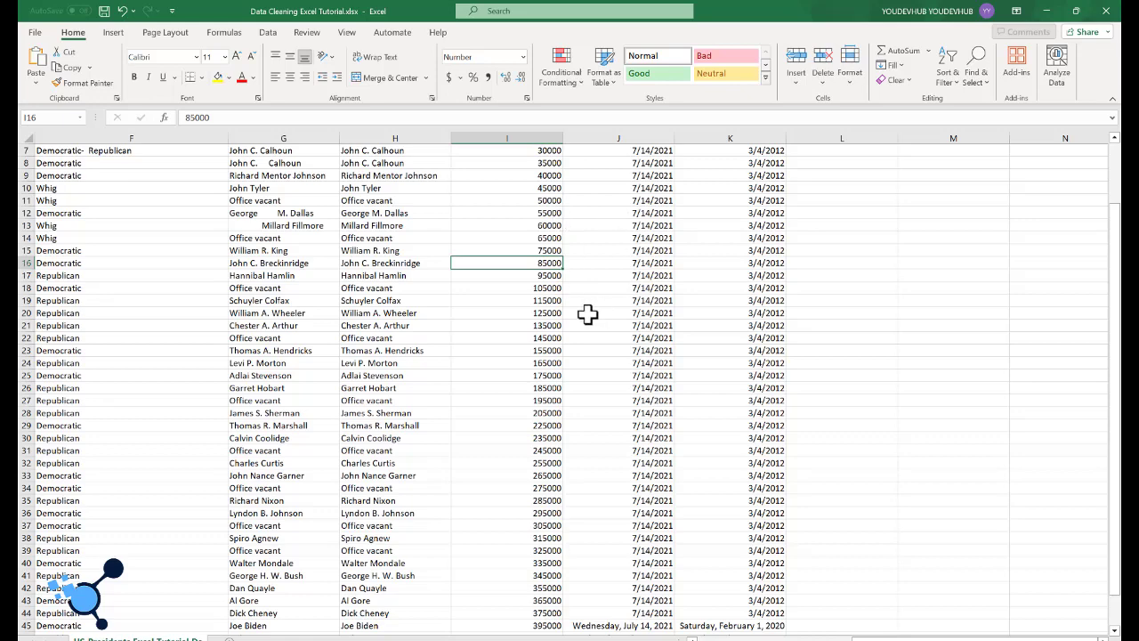
{"action": "scroll", "coordinate": [582, 280], "scroll_direction": "up", "scroll_amount": 2}
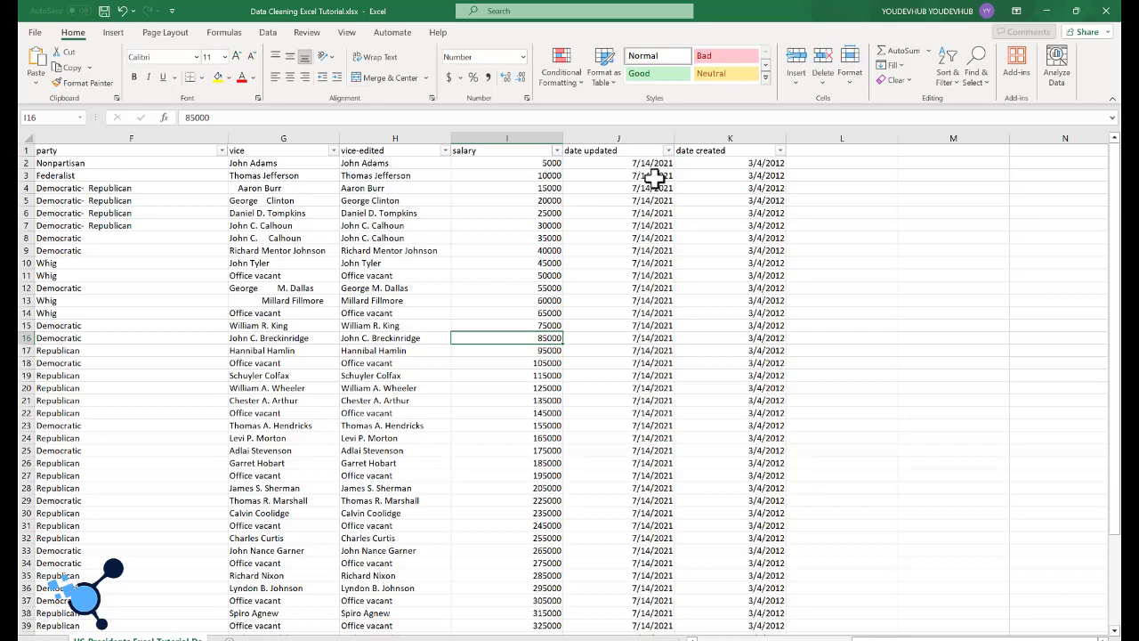
{"action": "scroll", "coordinate": [655, 253], "scroll_direction": "down", "scroll_amount": 1}
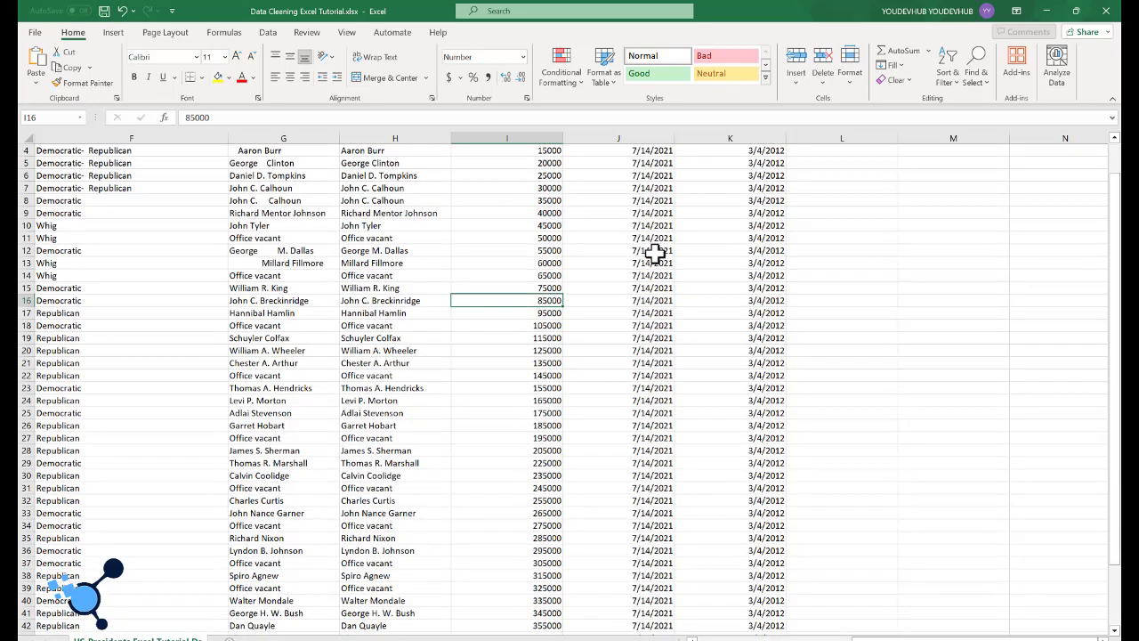
{"action": "scroll", "coordinate": [655, 253], "scroll_direction": "up", "scroll_amount": 1}
{"action": "scroll", "coordinate": [654, 253], "scroll_direction": "down", "scroll_amount": 4}
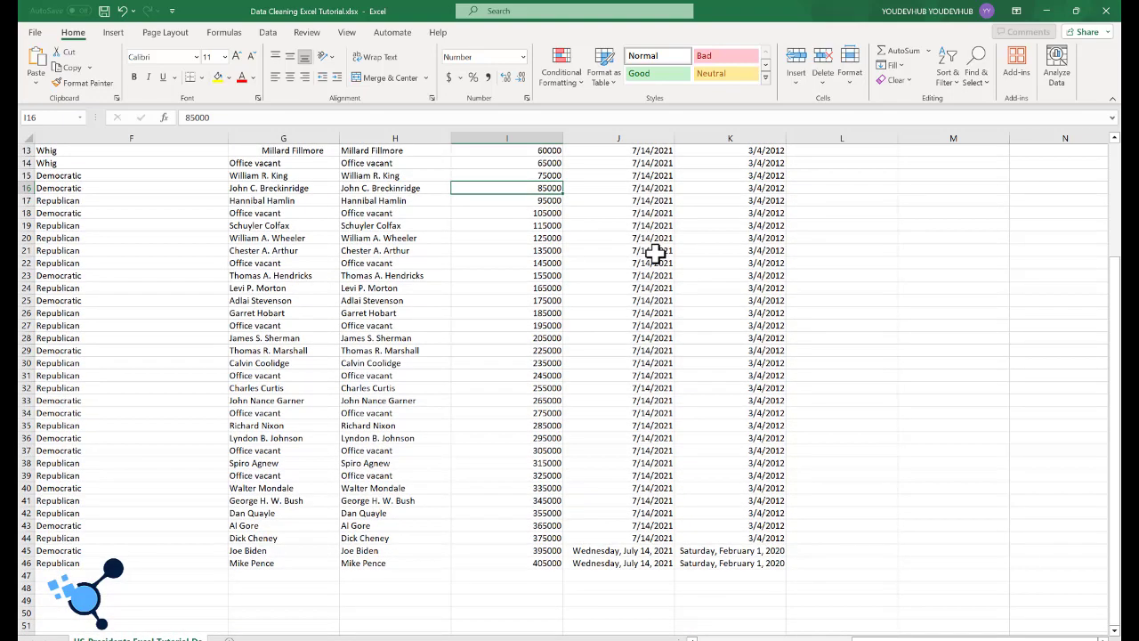
{"action": "scroll", "coordinate": [655, 252], "scroll_direction": "up", "scroll_amount": 4}
{"action": "scroll", "coordinate": [655, 253], "scroll_direction": "down", "scroll_amount": 5}
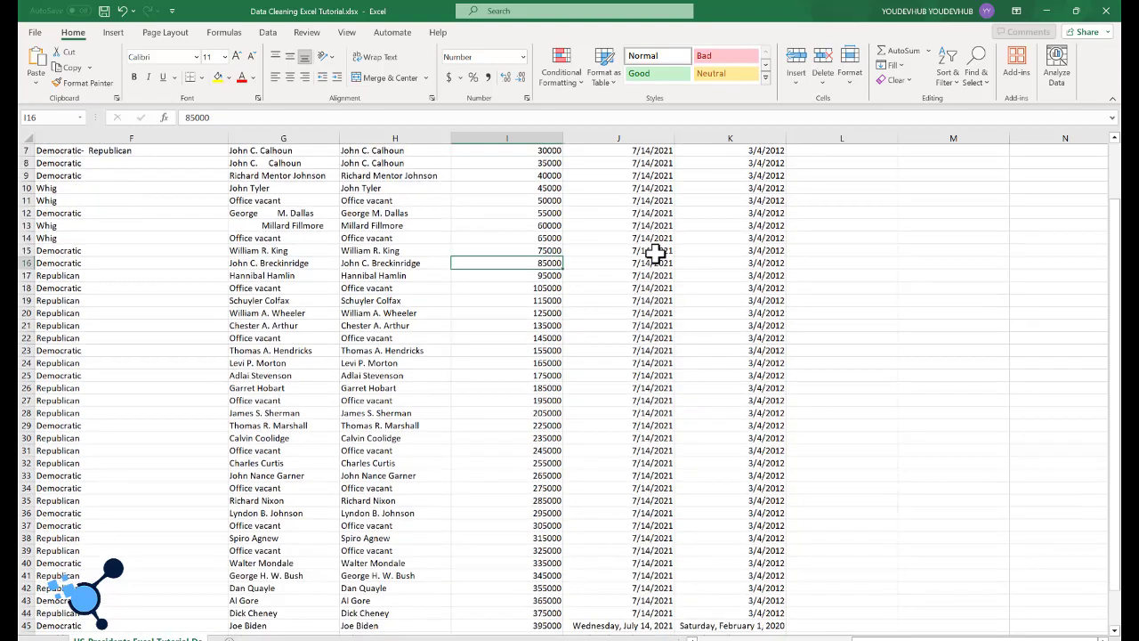
{"action": "scroll", "coordinate": [654, 252], "scroll_direction": "down", "scroll_amount": 4}
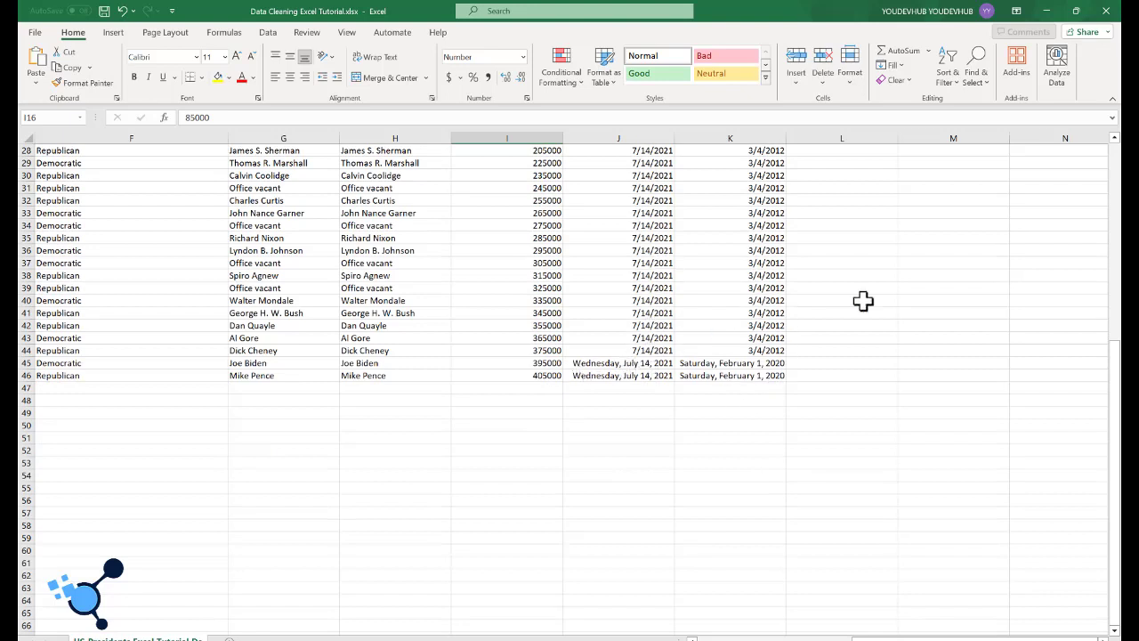
Step: Inspect the stored value behind the long date in J45 and compare it with the date updated cell above
{"action": "left_click", "coordinate": [602, 363]}
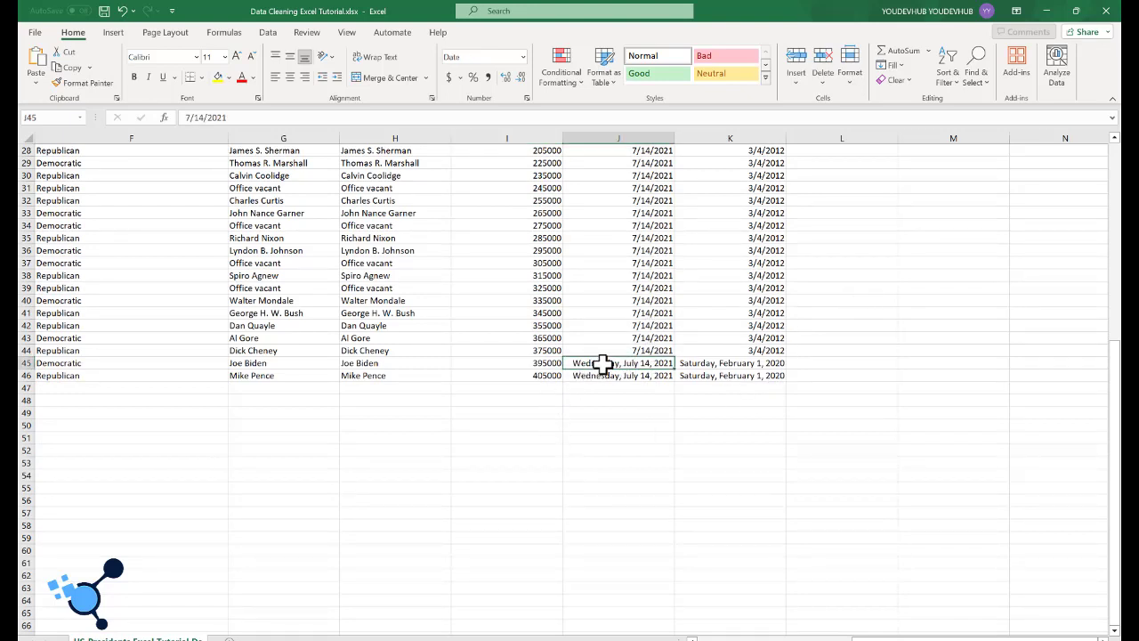
{"action": "left_click_drag", "start_coordinate": [237, 117], "coordinate": [181, 122]}
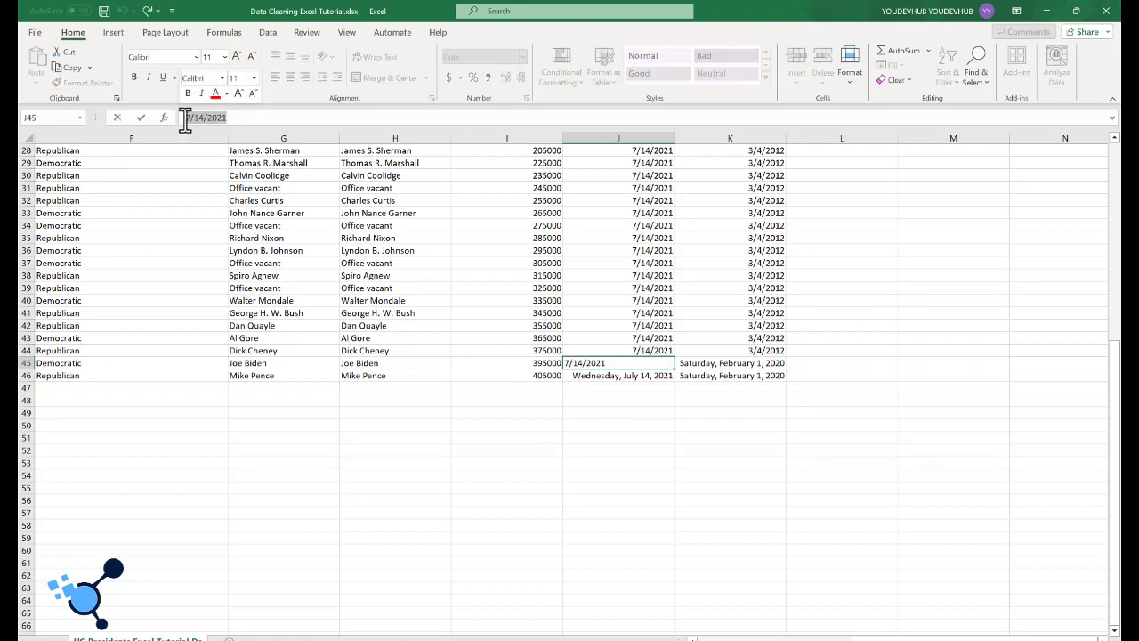
{"action": "left_click", "coordinate": [659, 350]}
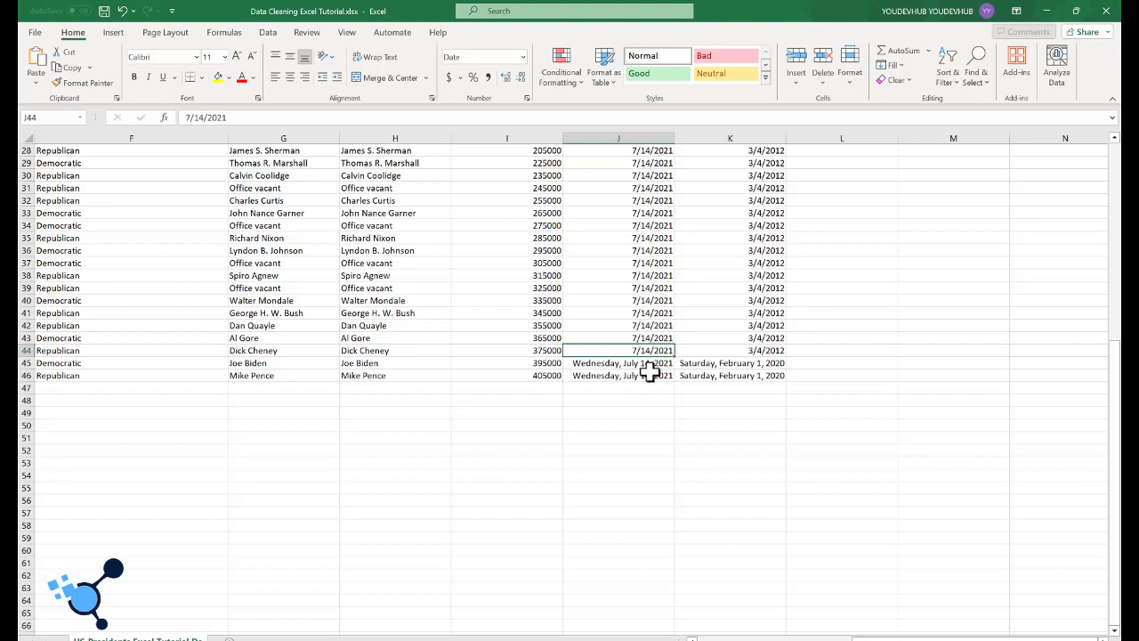
{"action": "left_click", "coordinate": [645, 389]}
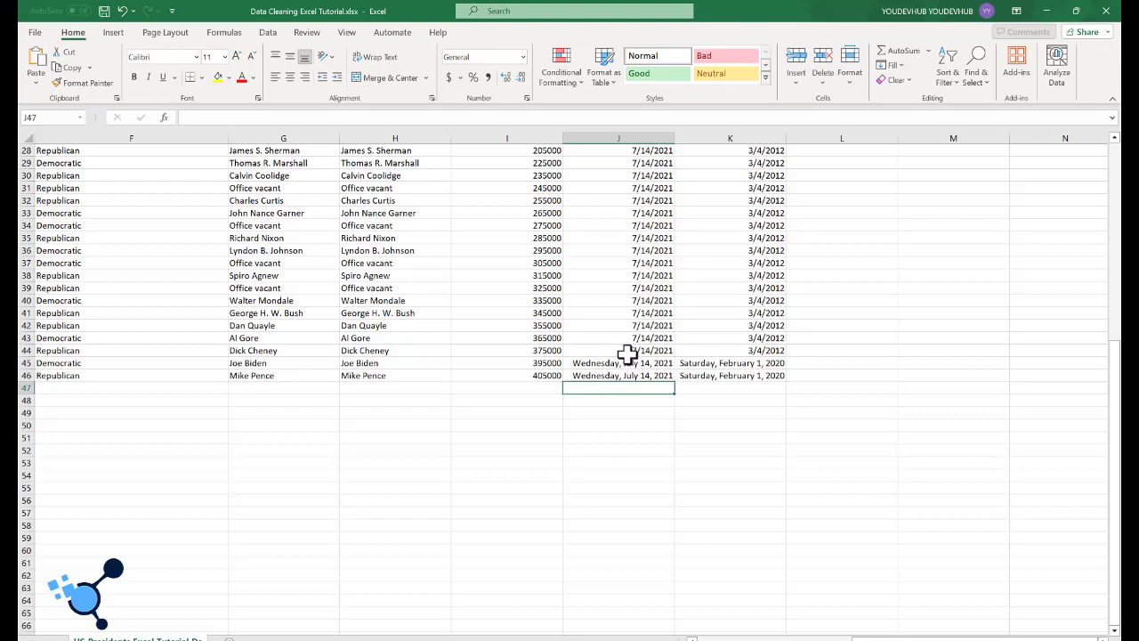
Step: Format the whole date updated column as Short Date
{"action": "left_click", "coordinate": [646, 133]}
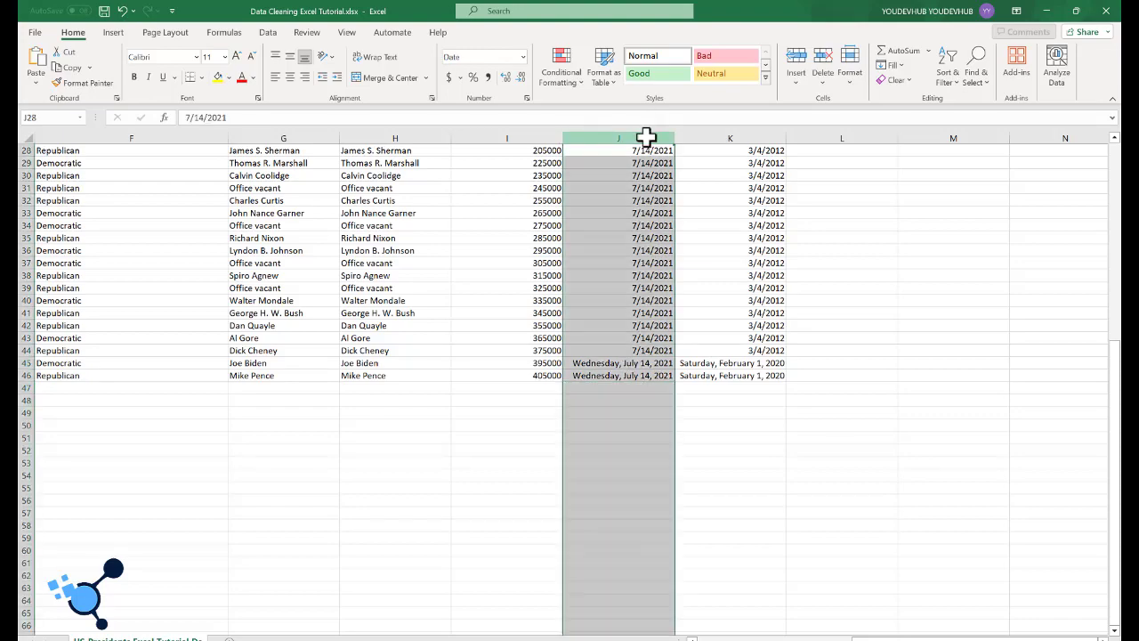
{"action": "scroll", "coordinate": [657, 178], "scroll_direction": "up", "scroll_amount": 7}
{"action": "scroll", "coordinate": [657, 194], "scroll_direction": "up", "scroll_amount": 2}
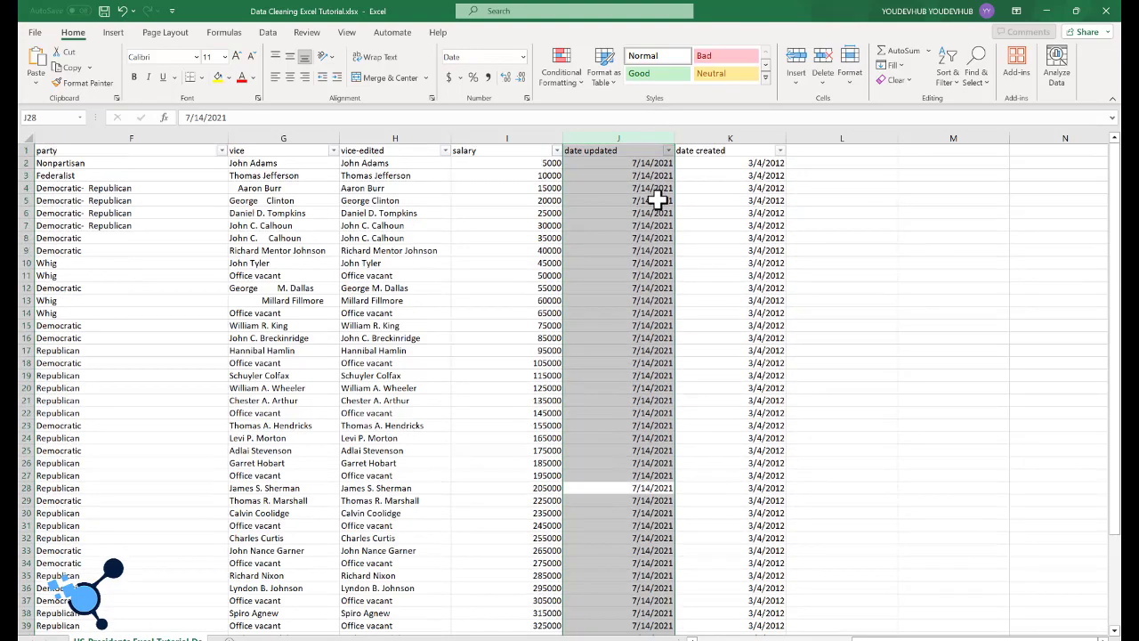
{"action": "scroll", "coordinate": [633, 178], "scroll_direction": "down", "scroll_amount": 5}
{"action": "left_click", "coordinate": [524, 57]}
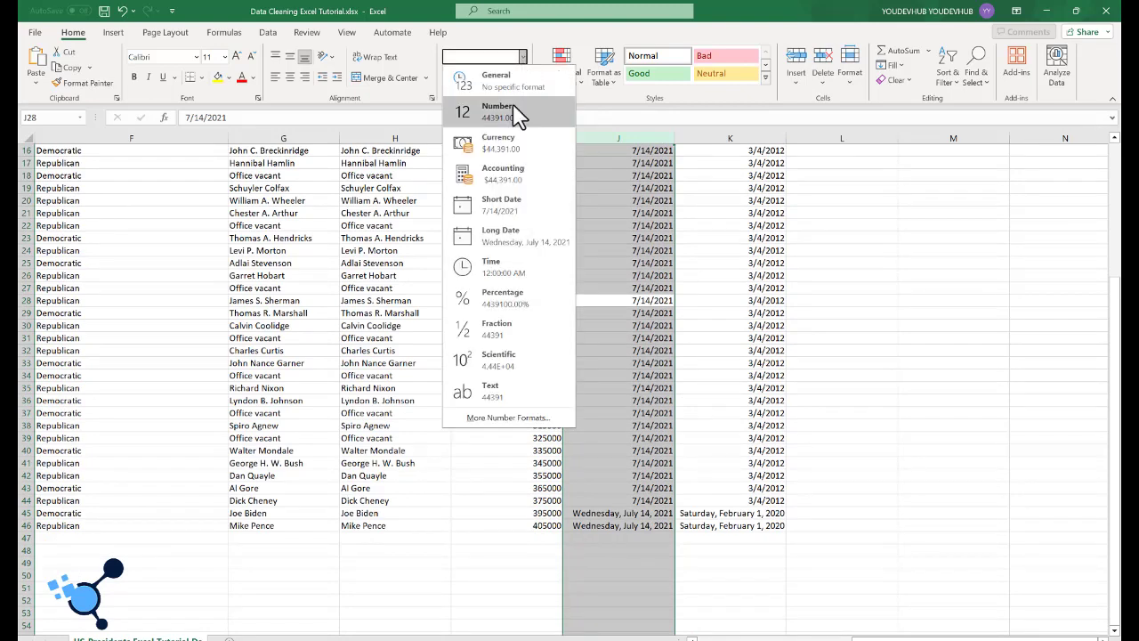
{"action": "left_click", "coordinate": [499, 212]}
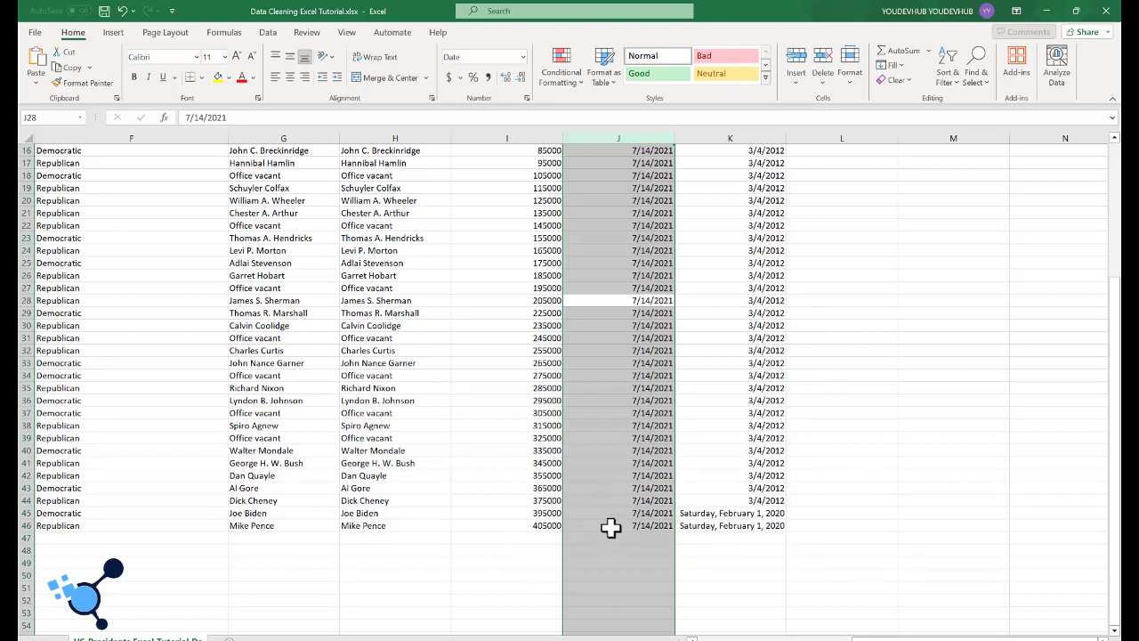
{"action": "left_click", "coordinate": [642, 476]}
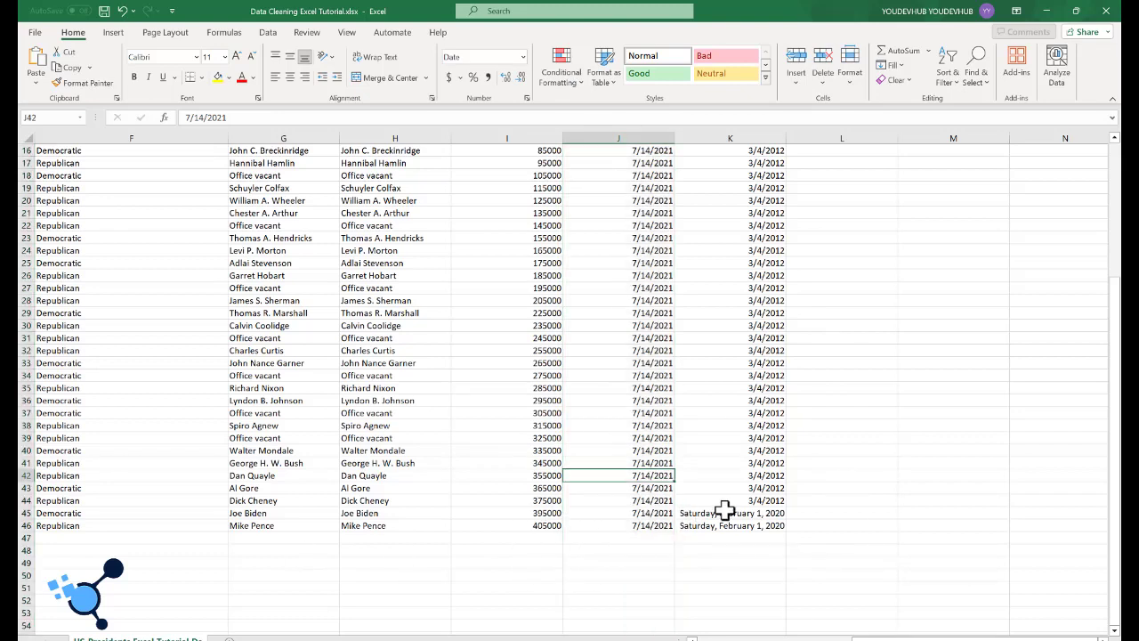
Step: Try formatting only the last two date created cells, K45 and K46, as Short Date, and undo the change
{"action": "left_click_drag", "start_coordinate": [721, 513], "coordinate": [724, 523]}
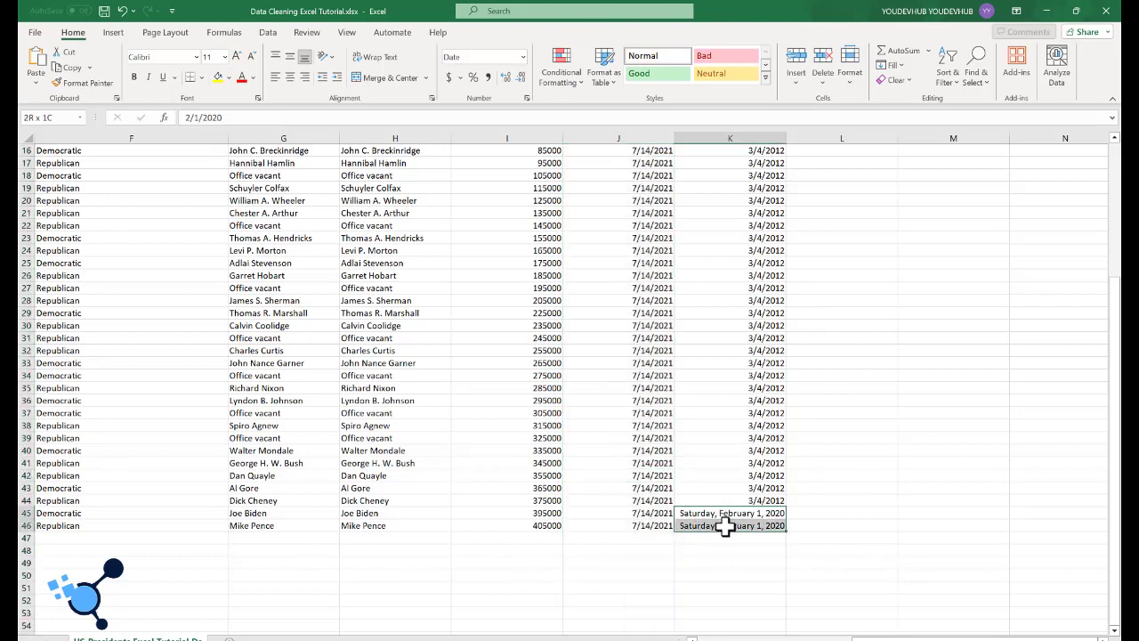
{"action": "left_click", "coordinate": [522, 56]}
{"action": "left_click", "coordinate": [512, 213]}
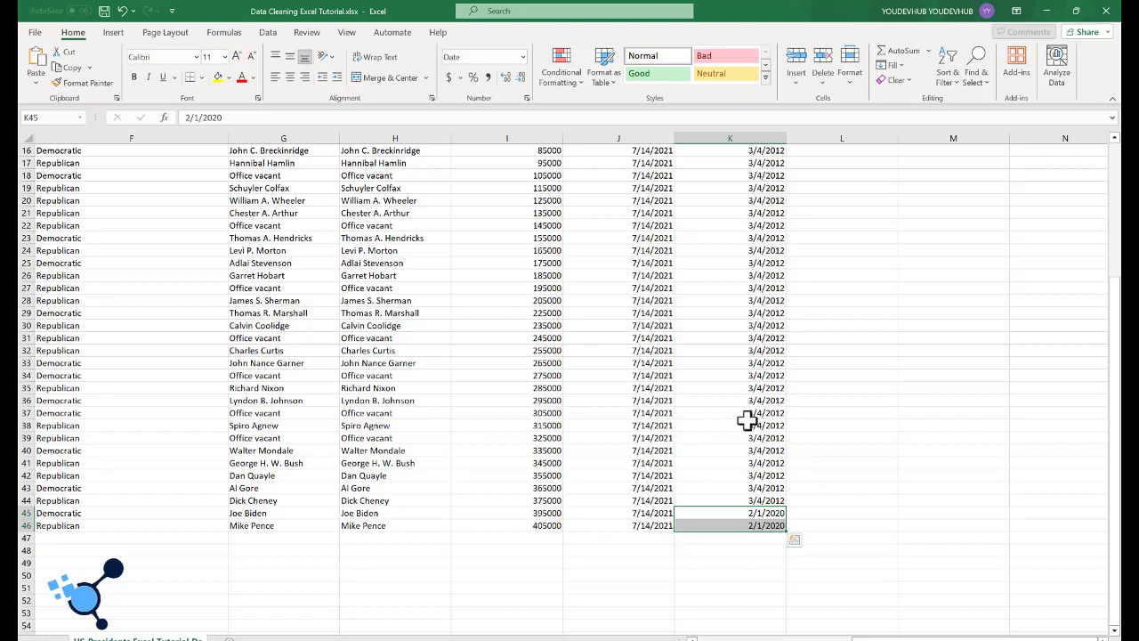
{"action": "key", "text": "ctrl+z"}
{"action": "left_click", "coordinate": [875, 320]}
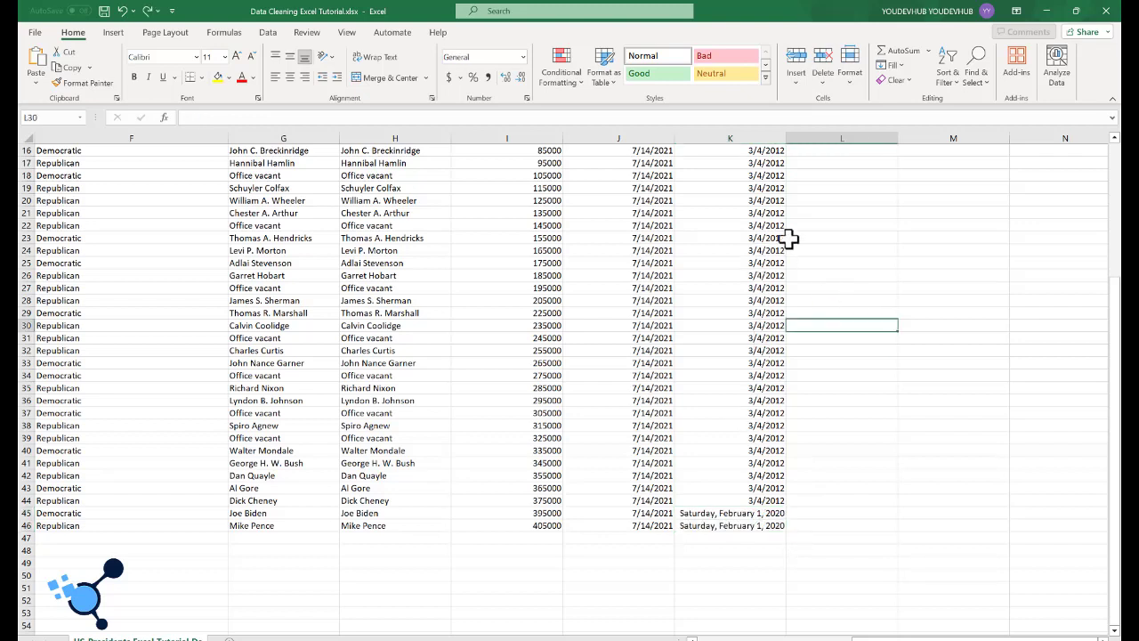
Step: Format the whole date created column as Short Date
{"action": "left_click", "coordinate": [740, 135]}
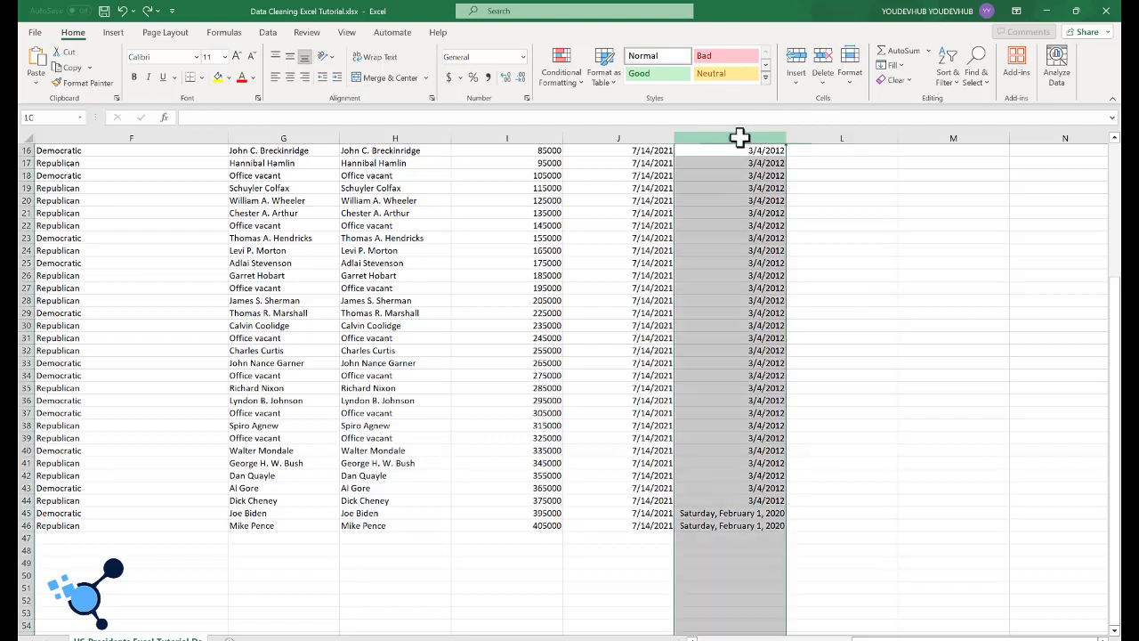
{"action": "left_click", "coordinate": [522, 56]}
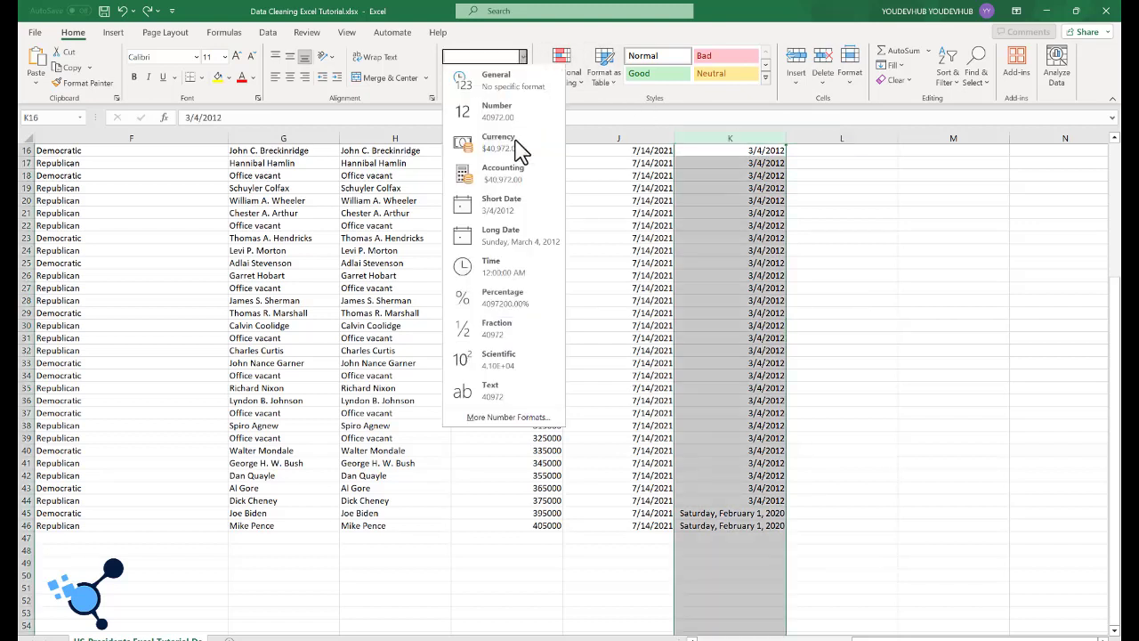
{"action": "left_click", "coordinate": [512, 214]}
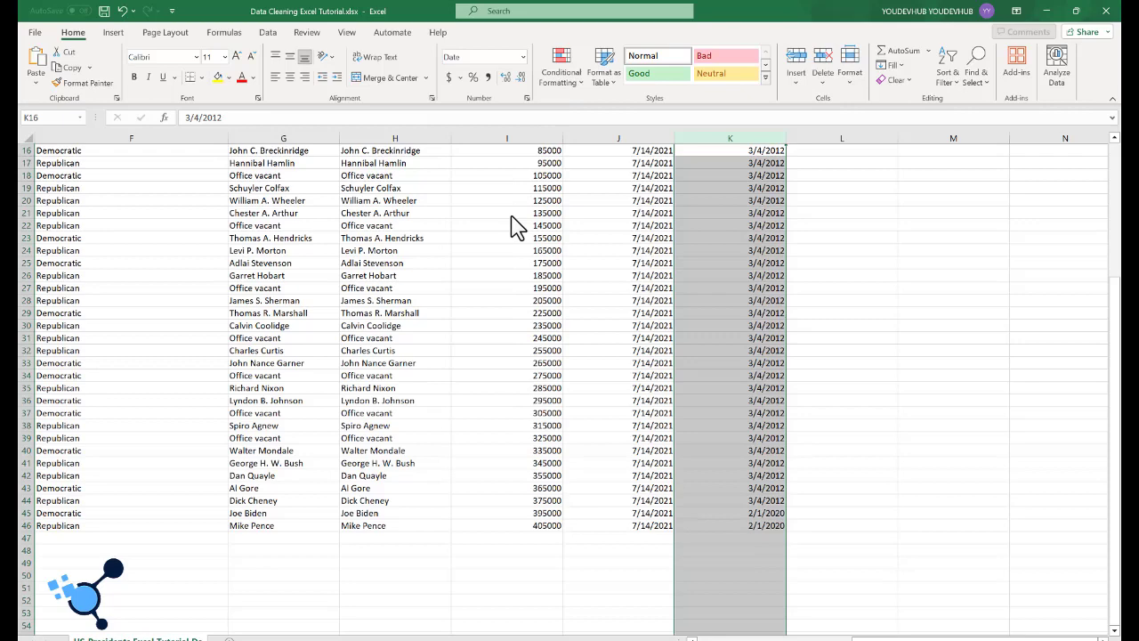
{"action": "scroll", "coordinate": [534, 243], "scroll_direction": "up", "scroll_amount": 5}
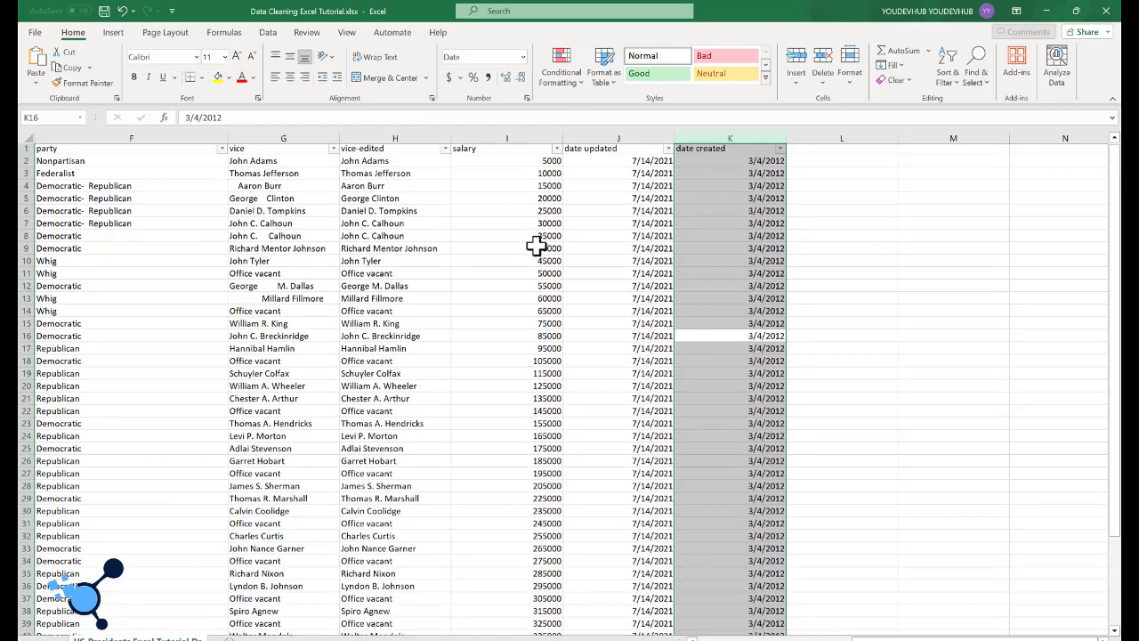
{"action": "left_click", "coordinate": [533, 247]}
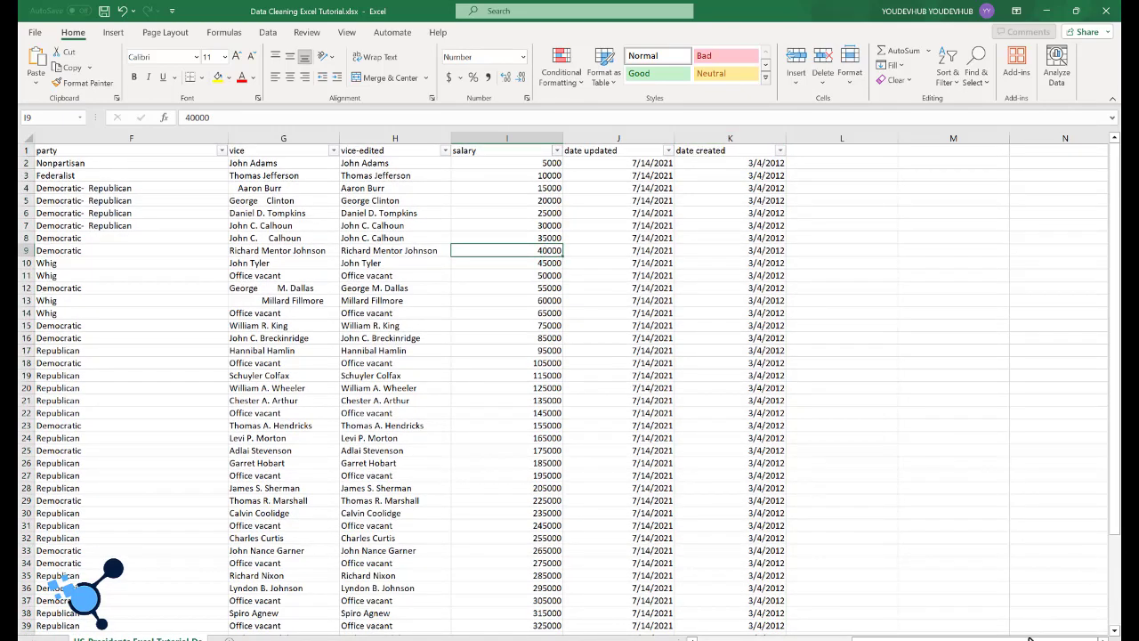
Step: Try copying the trimmed vice-edited names over the vice column with an ordinary paste, and undo it
{"action": "left_click_drag", "start_coordinate": [1034, 630], "coordinate": [986, 639]}
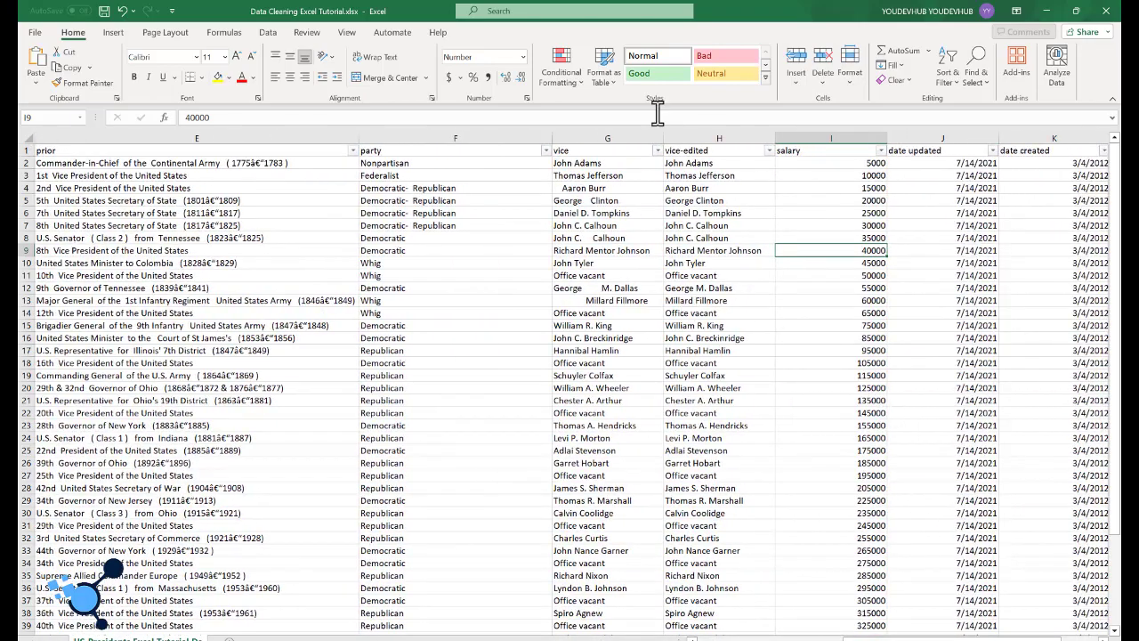
{"action": "left_click", "coordinate": [585, 168]}
{"action": "left_click", "coordinate": [705, 164]}
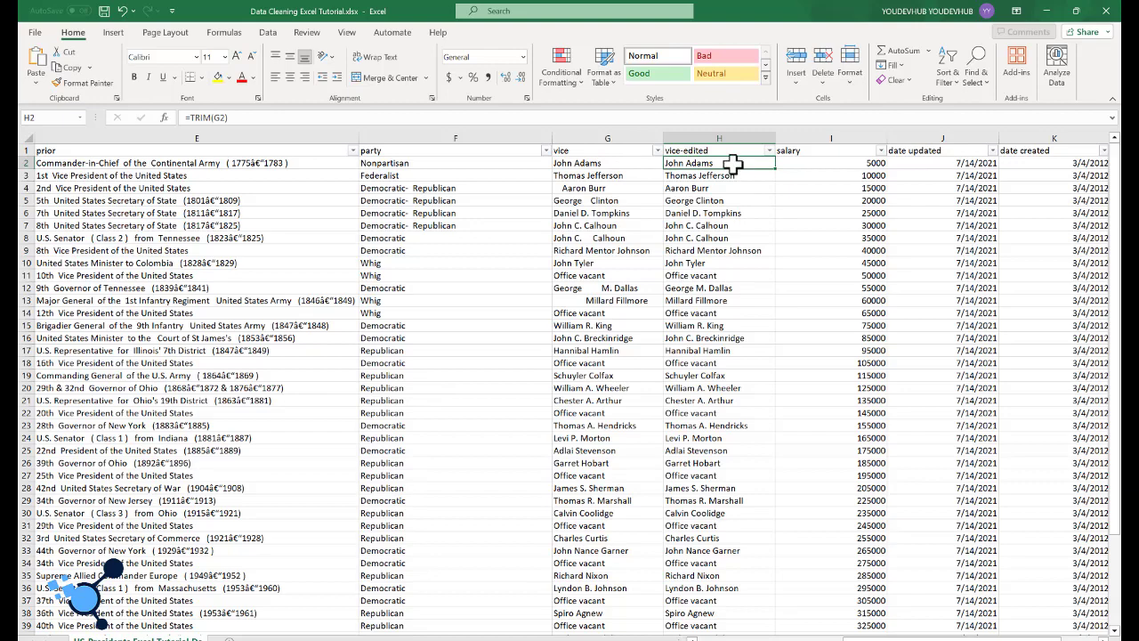
{"action": "key", "text": "ctrl+shift+Down"}
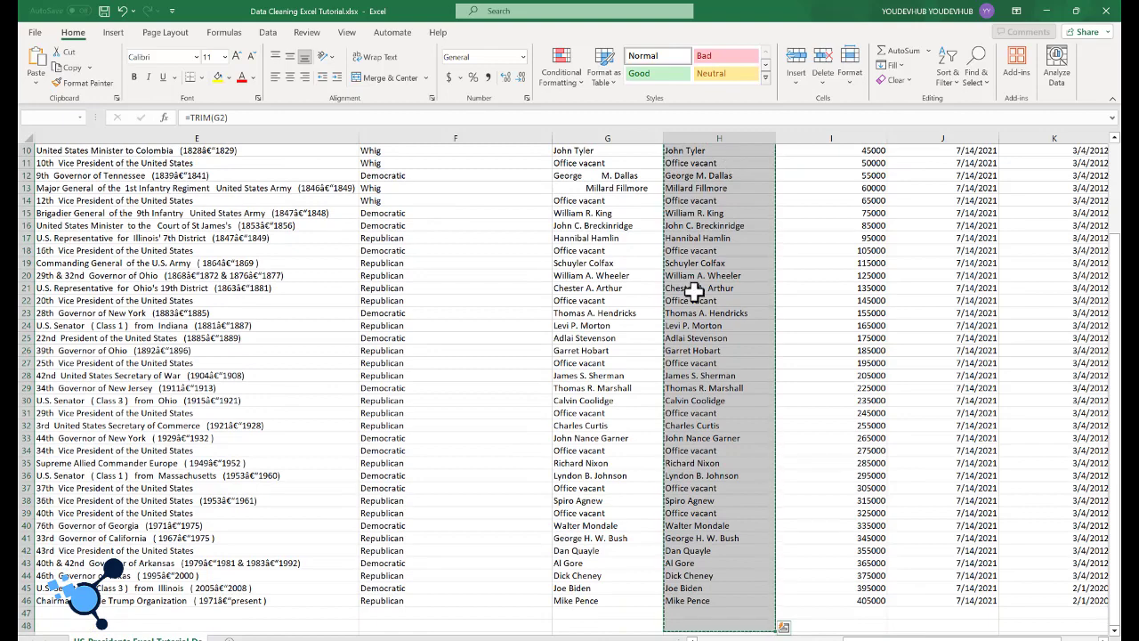
{"action": "scroll", "coordinate": [693, 291], "scroll_direction": "up", "scroll_amount": 3}
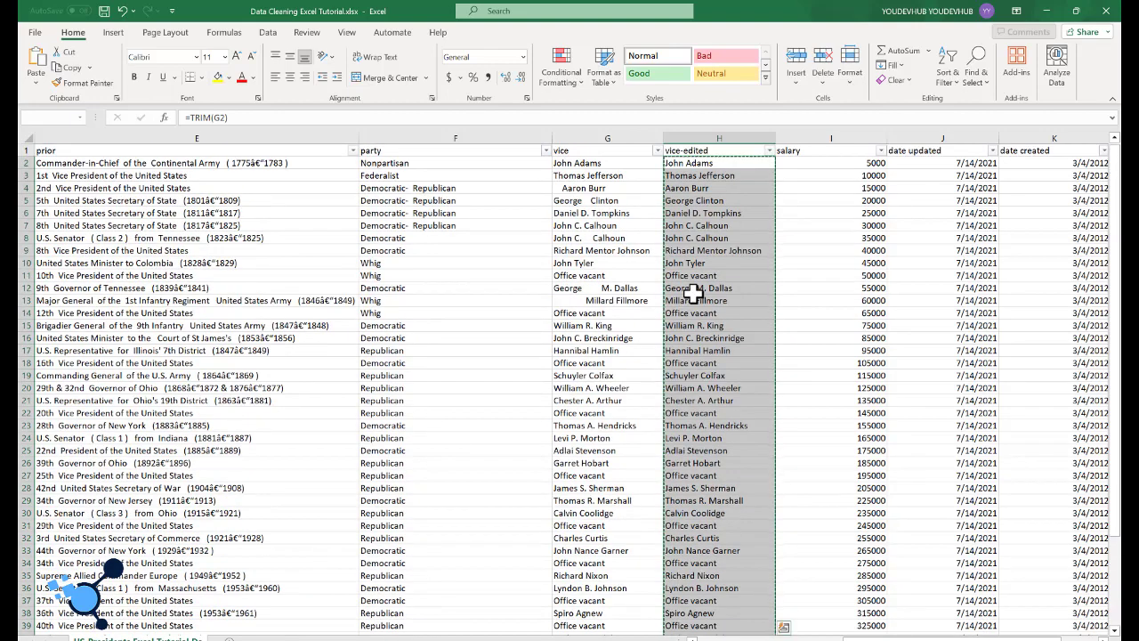
{"action": "left_click", "coordinate": [586, 165]}
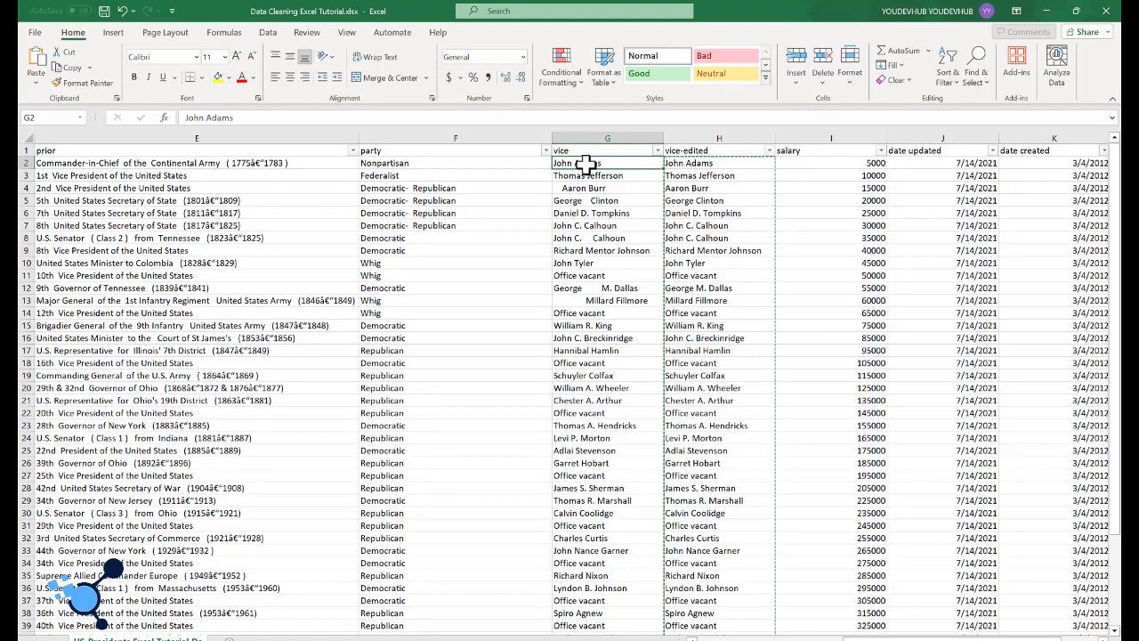
{"action": "key", "text": "ctrl+shift+Down"}
{"action": "key", "text": "ctrl+v"}
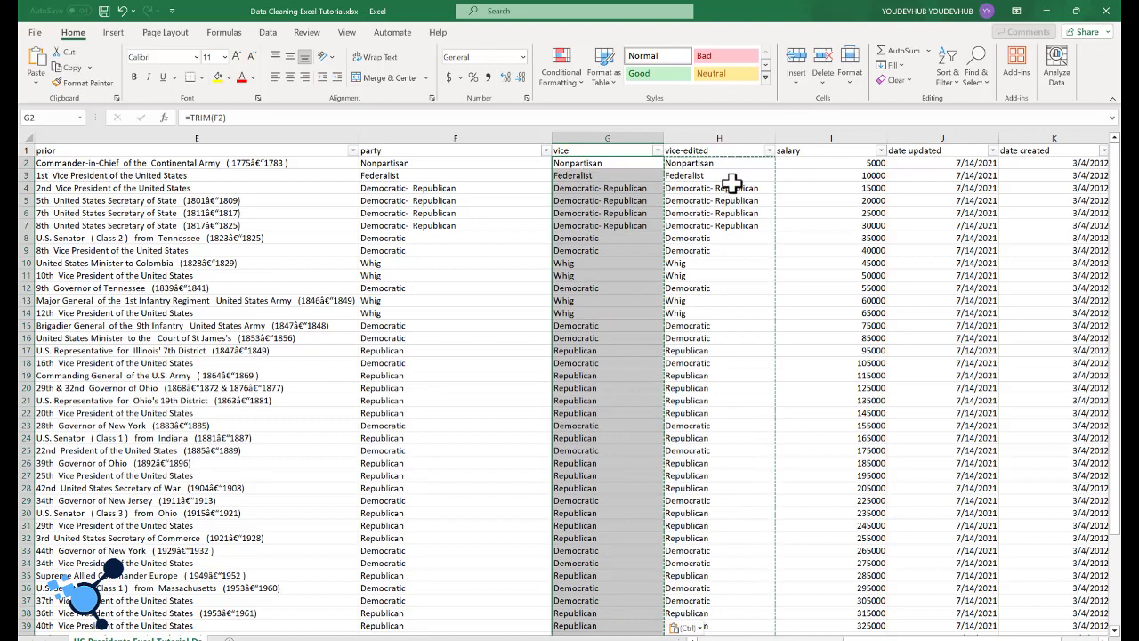
{"action": "key", "text": "ctrl+z"}
{"action": "scroll", "coordinate": [698, 248], "scroll_direction": "up", "scroll_amount": 3}
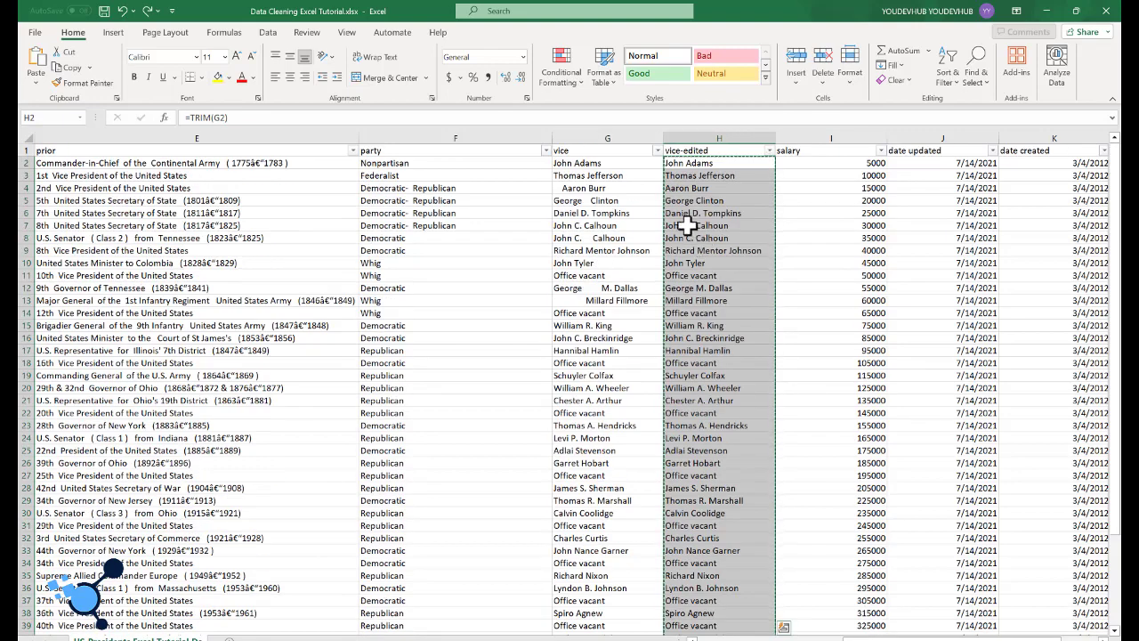
Step: Repeat the ordinary paste into the vice column from G2, check the formula in H2, and undo the paste
{"action": "left_click", "coordinate": [618, 171]}
{"action": "left_click", "coordinate": [617, 163]}
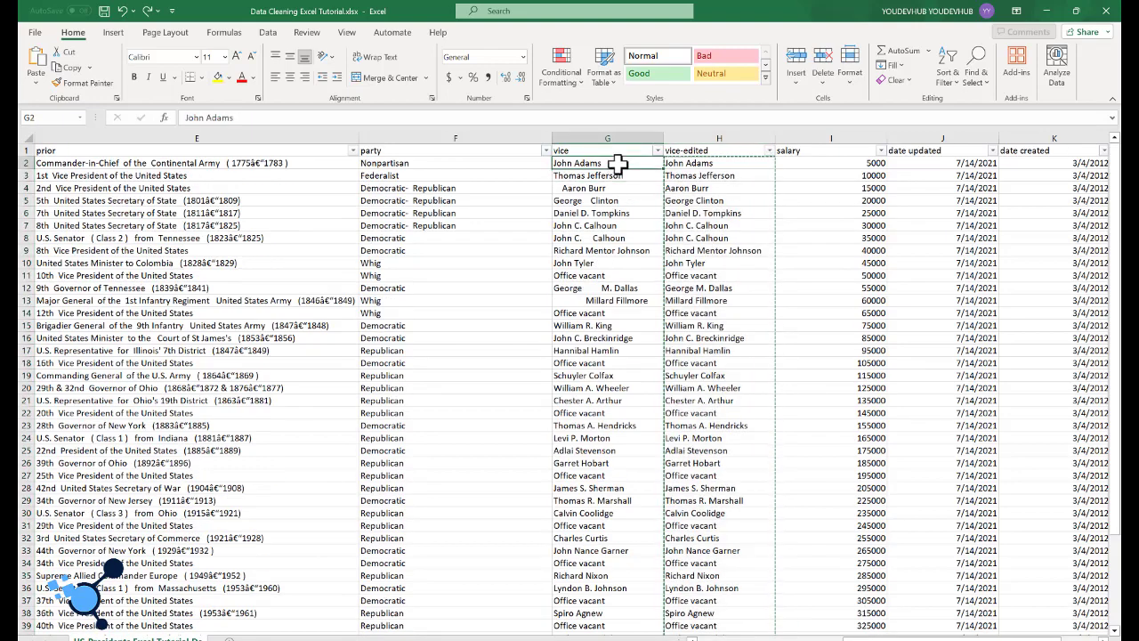
{"action": "key", "text": "ctrl+shift+Down"}
{"action": "key", "text": "ctrl+v"}
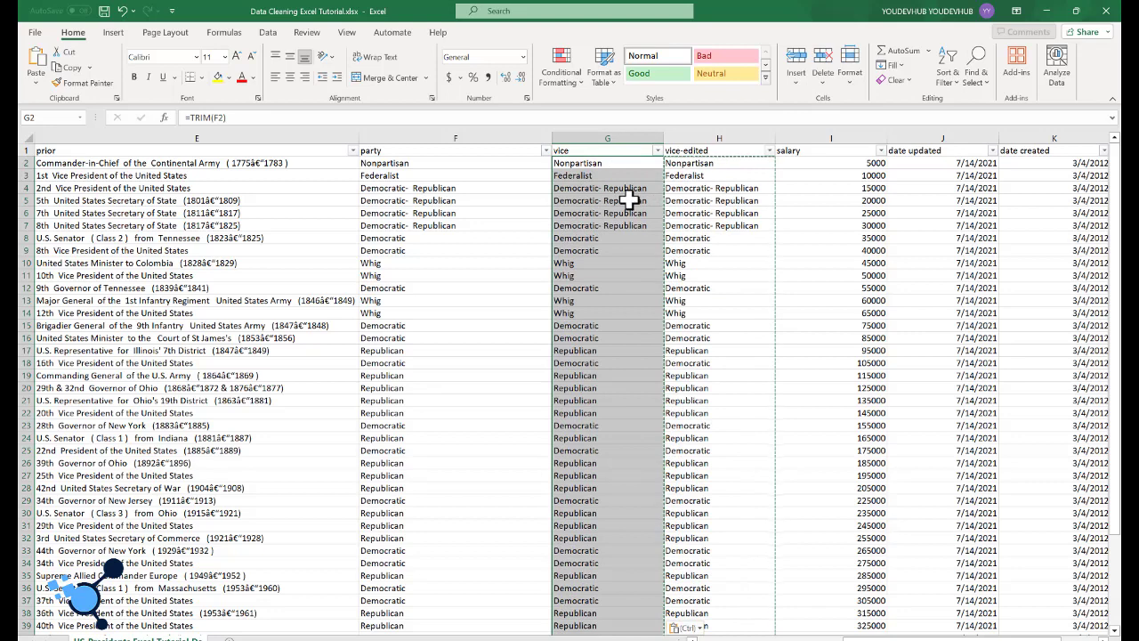
{"action": "left_click", "coordinate": [727, 164]}
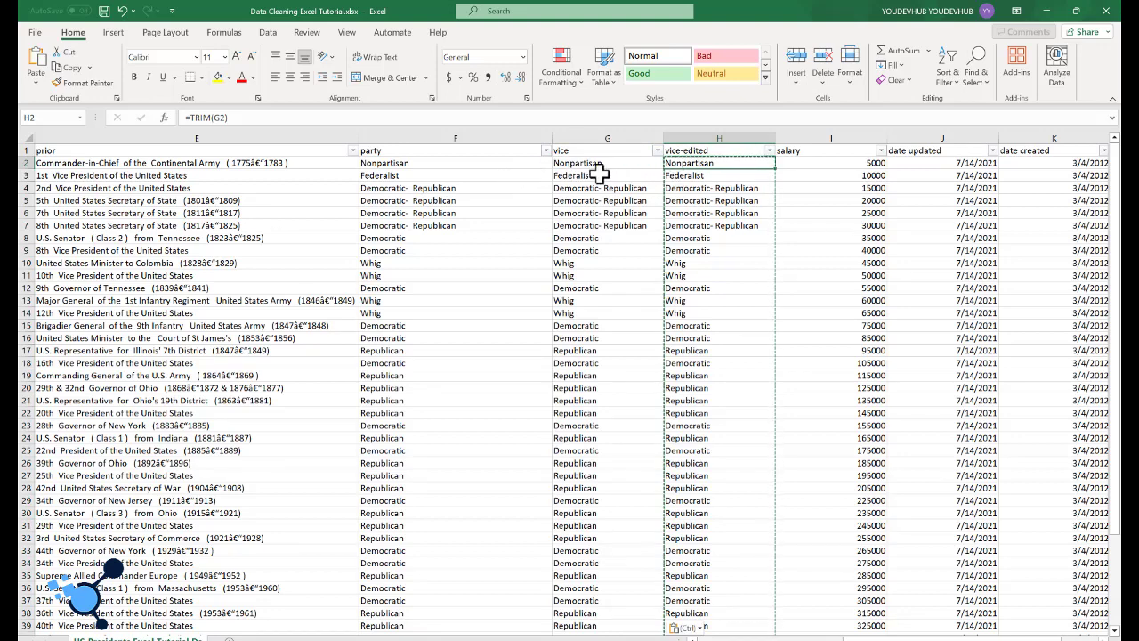
{"action": "key", "text": "ctrl+z"}
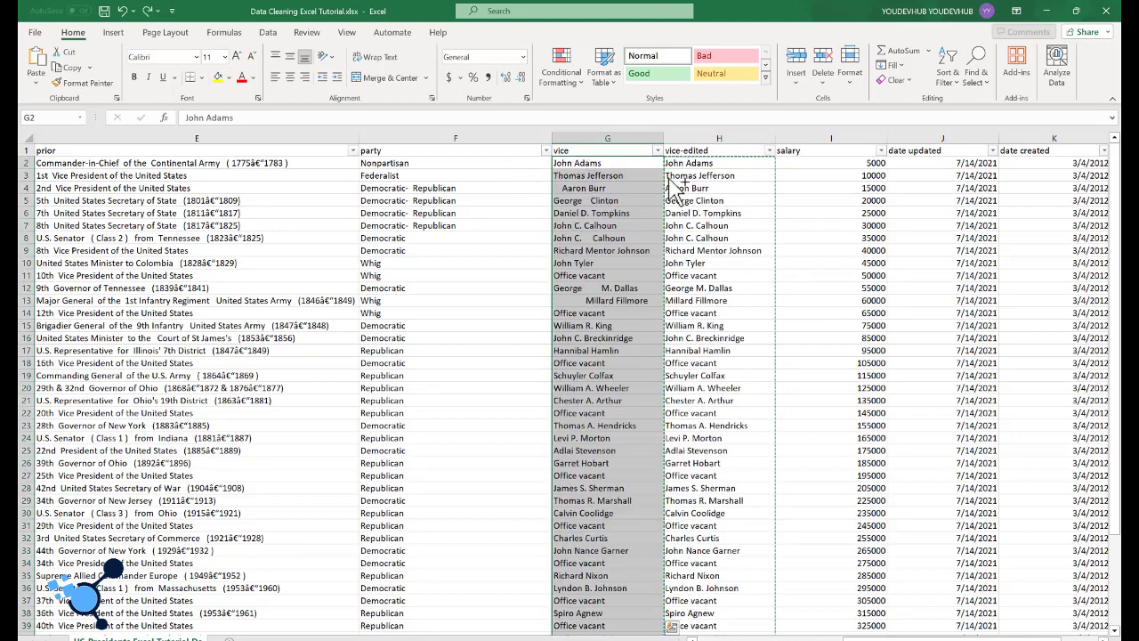
Step: Copy the trimmed names from vice-edited, starting at H2, and paste them as values only over the vice column from G2
{"action": "left_click", "coordinate": [705, 163]}
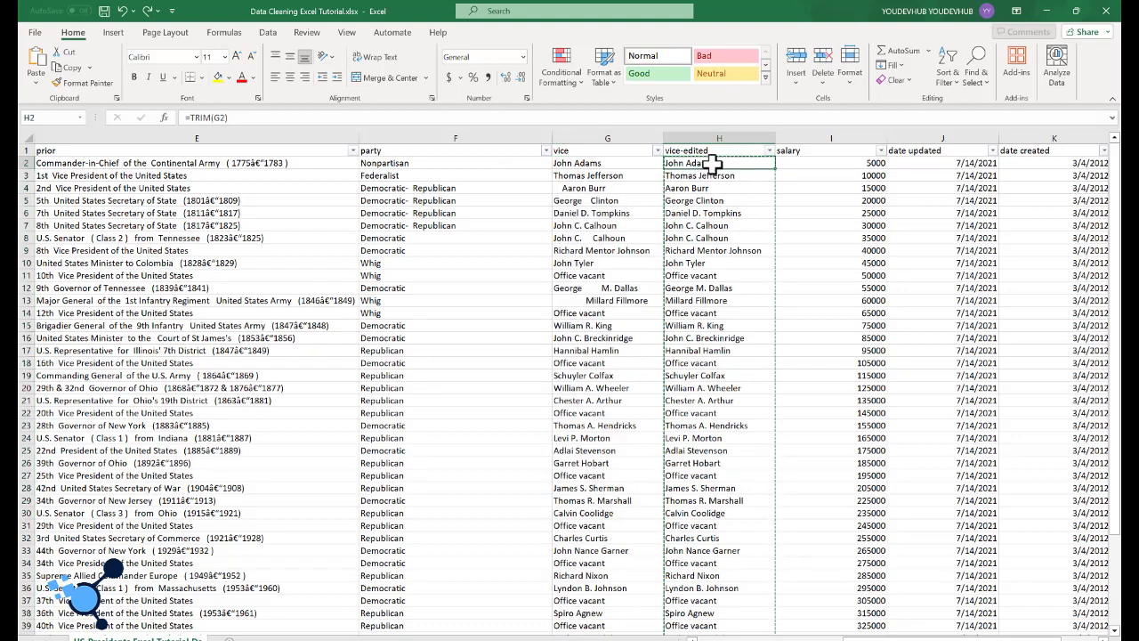
{"action": "key", "text": "ctrl+shift+Down"}
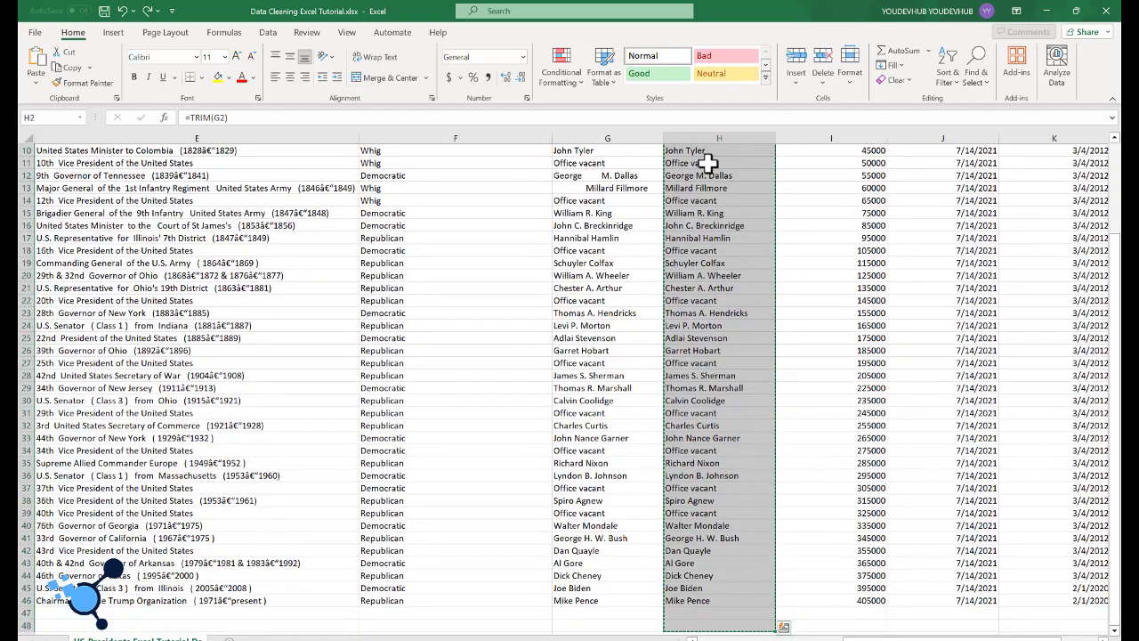
{"action": "scroll", "coordinate": [712, 164], "scroll_direction": "up", "scroll_amount": 3}
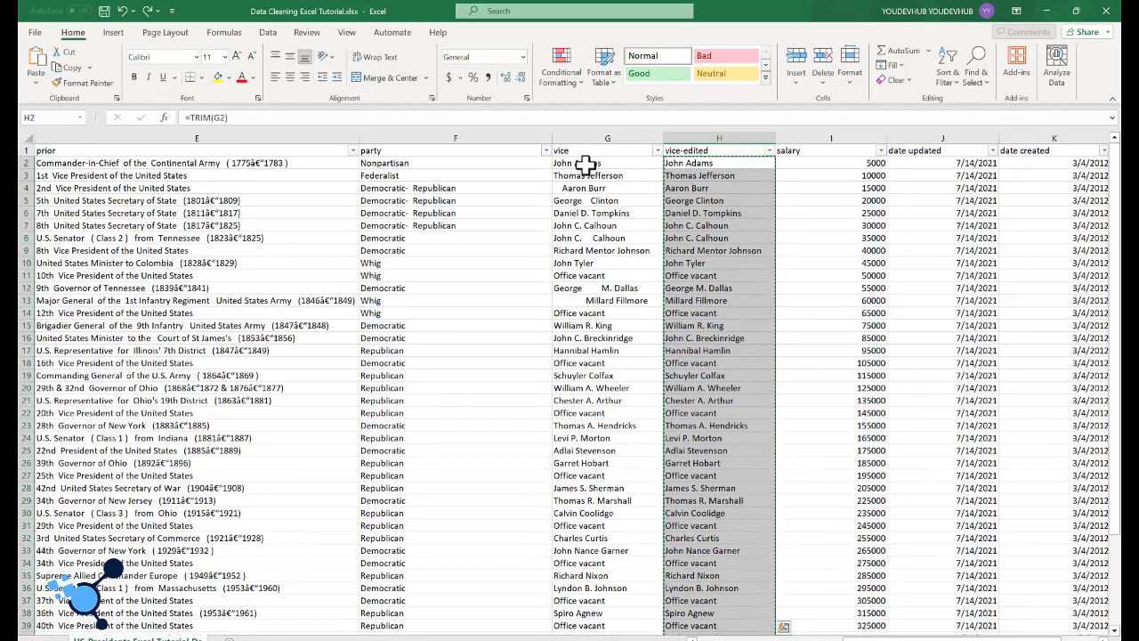
{"action": "left_click", "coordinate": [583, 164]}
{"action": "right_click", "coordinate": [584, 165]}
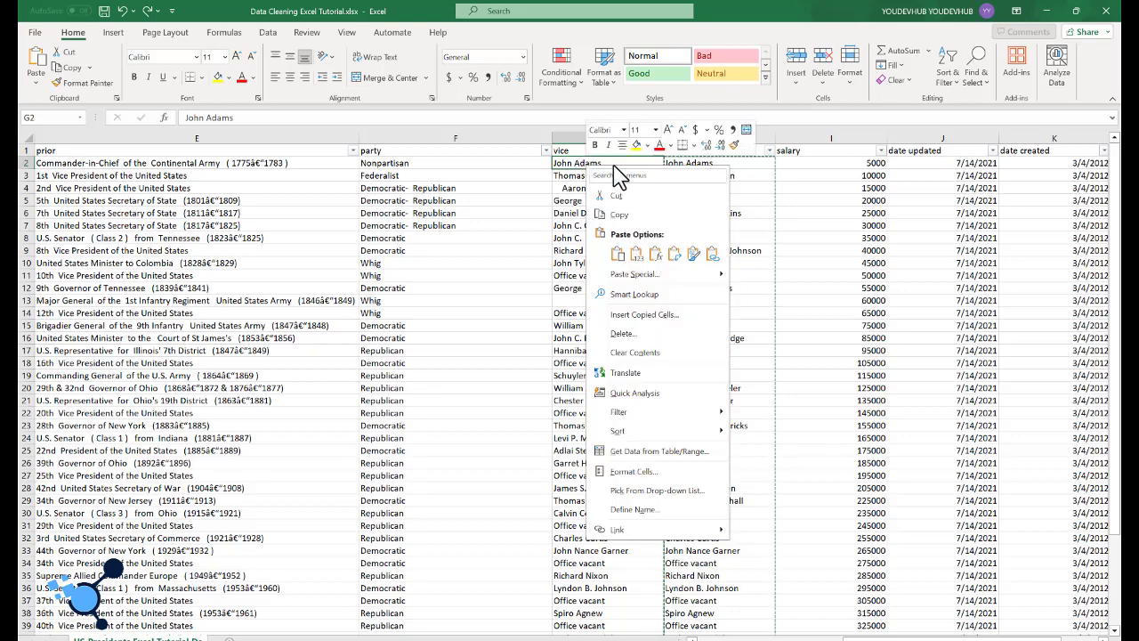
{"action": "left_click", "coordinate": [566, 166]}
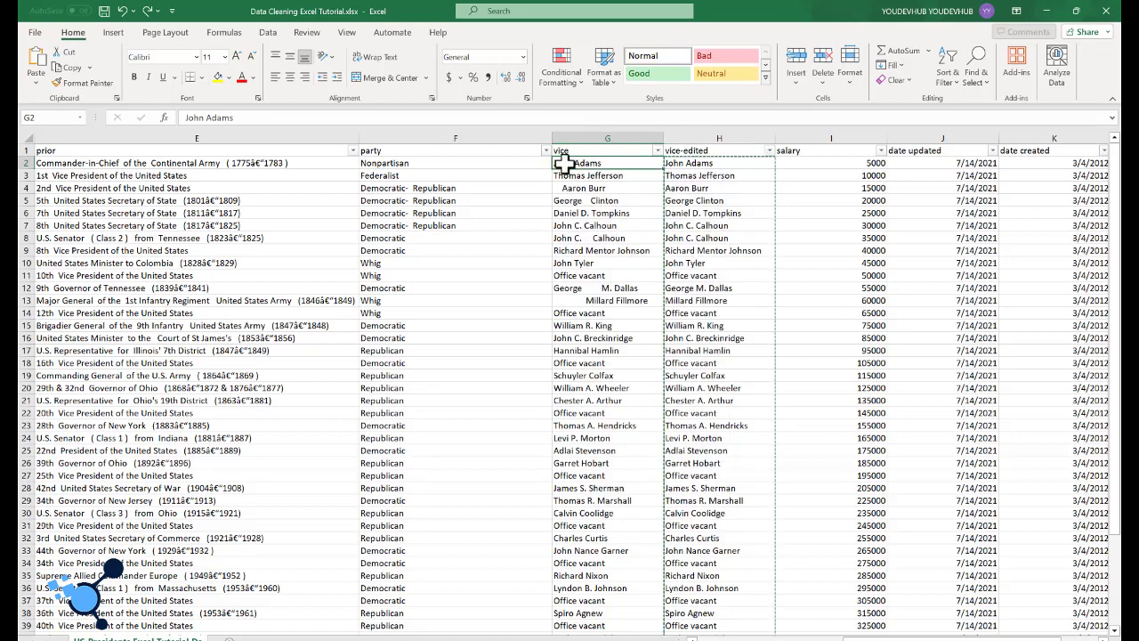
{"action": "right_click", "coordinate": [564, 164]}
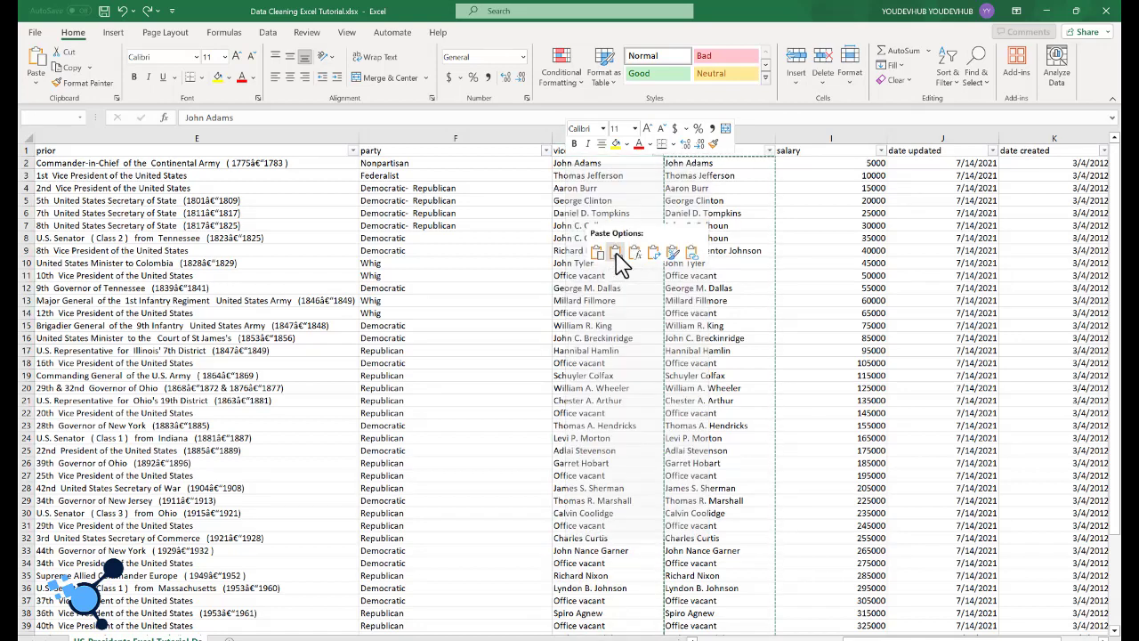
{"action": "left_click", "coordinate": [620, 257]}
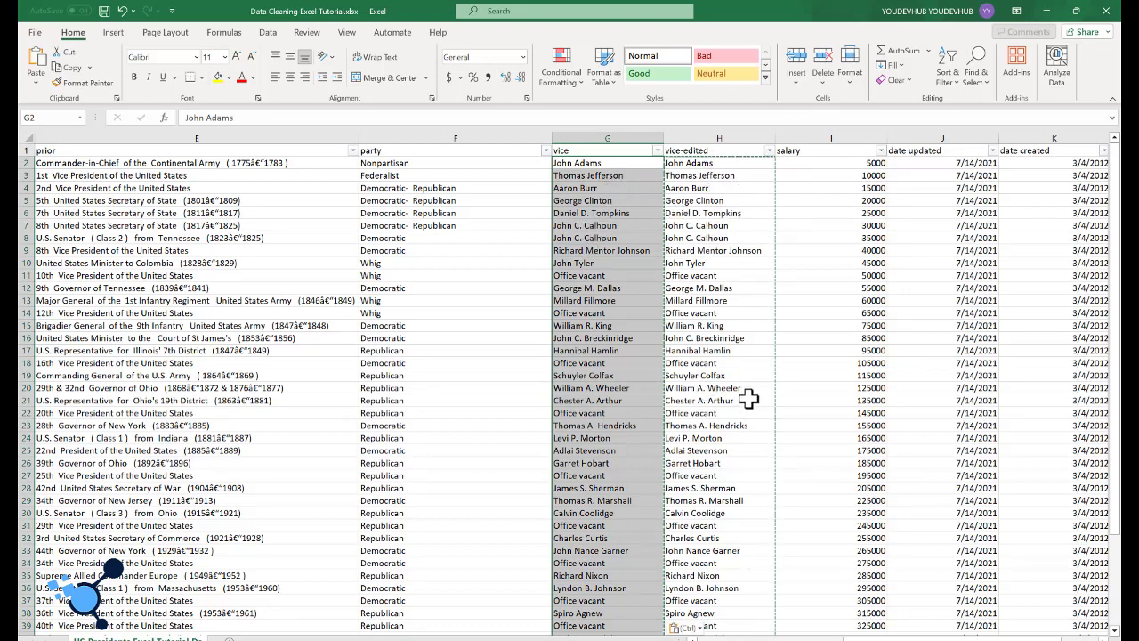
Step: Delete the vice-edited helper column from the sheet
{"action": "left_click", "coordinate": [709, 135]}
{"action": "right_click", "coordinate": [709, 136]}
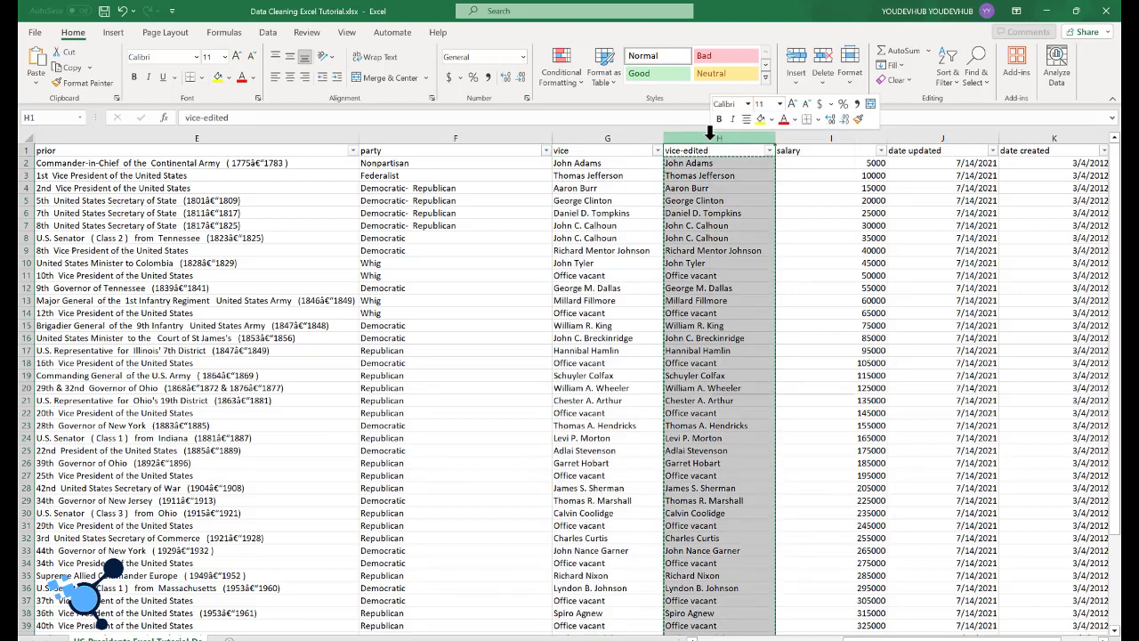
{"action": "left_click", "coordinate": [745, 289]}
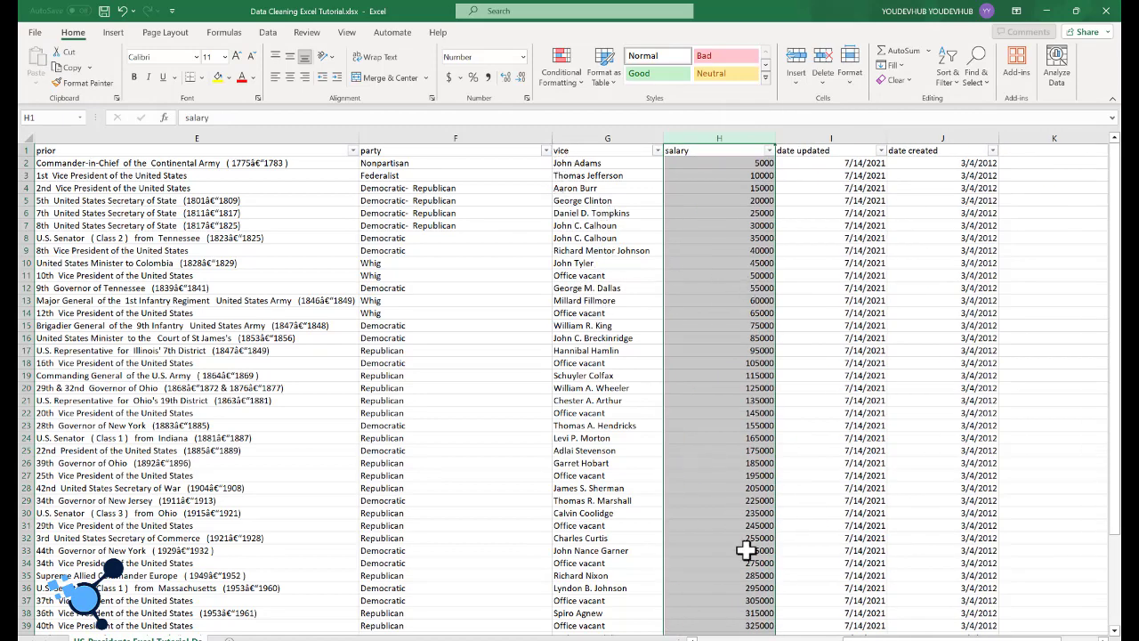
Step: Copy the proper-case names from president-edited, starting at D2, and paste them as values only over the president column from C2
{"action": "scroll", "coordinate": [761, 607], "scroll_direction": "left", "scroll_amount": 4}
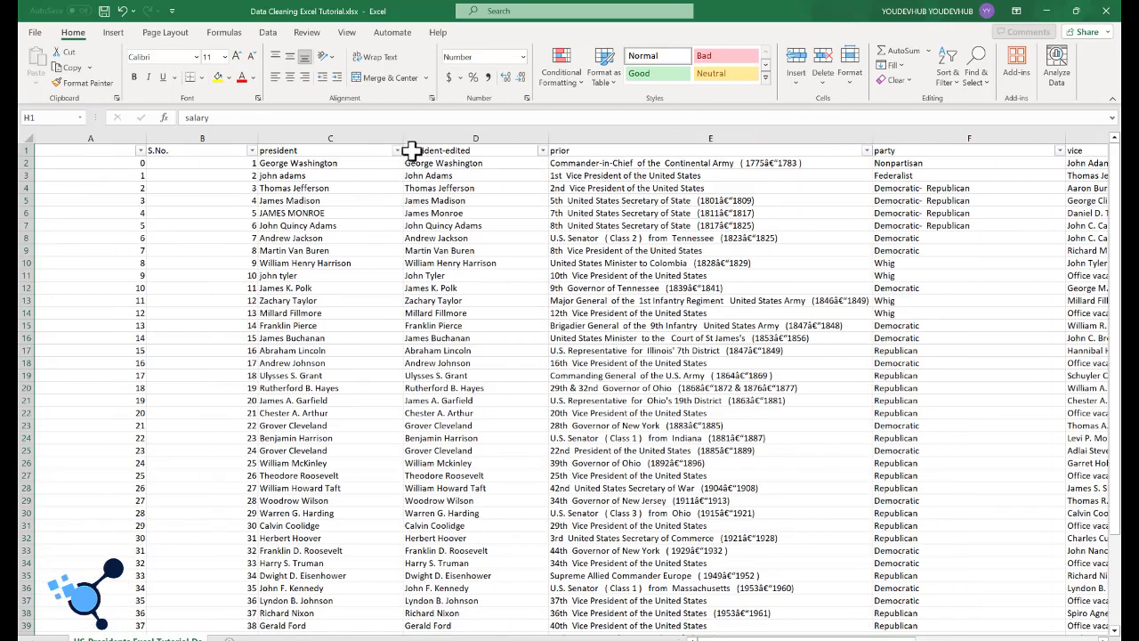
{"action": "left_click", "coordinate": [454, 167]}
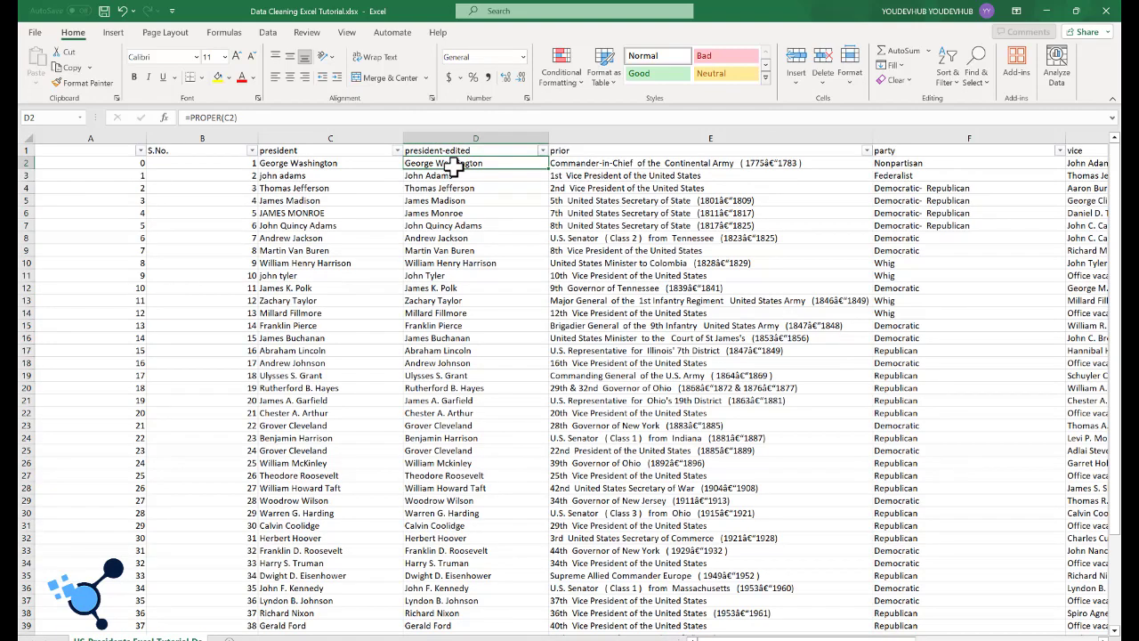
{"action": "key", "text": "ctrl+shift+Down"}
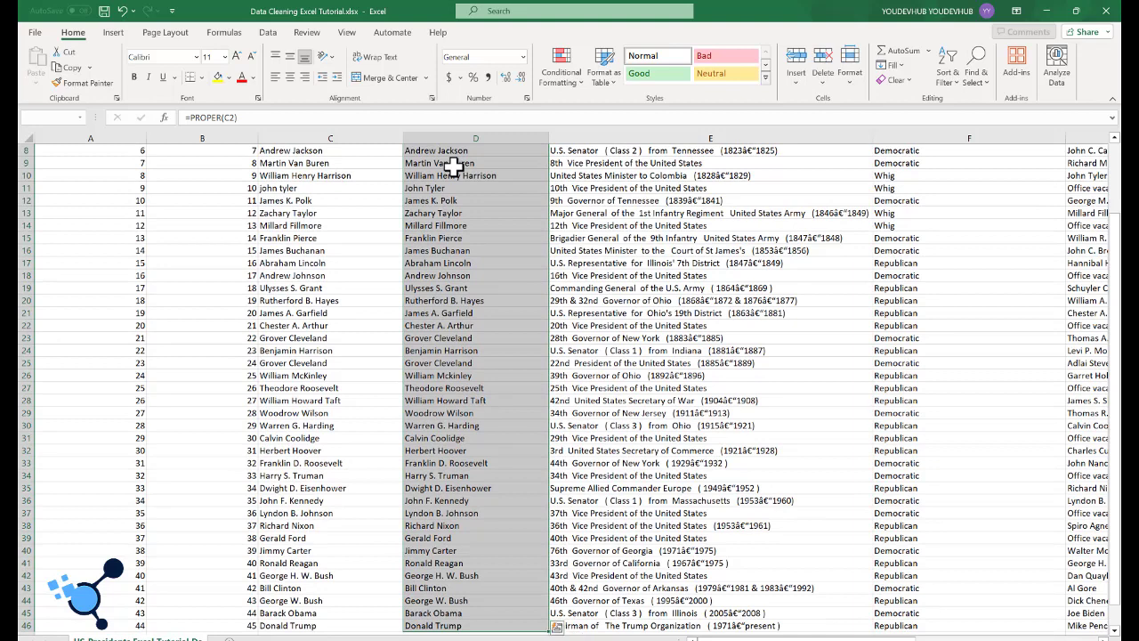
{"action": "key", "text": "ctrl+c"}
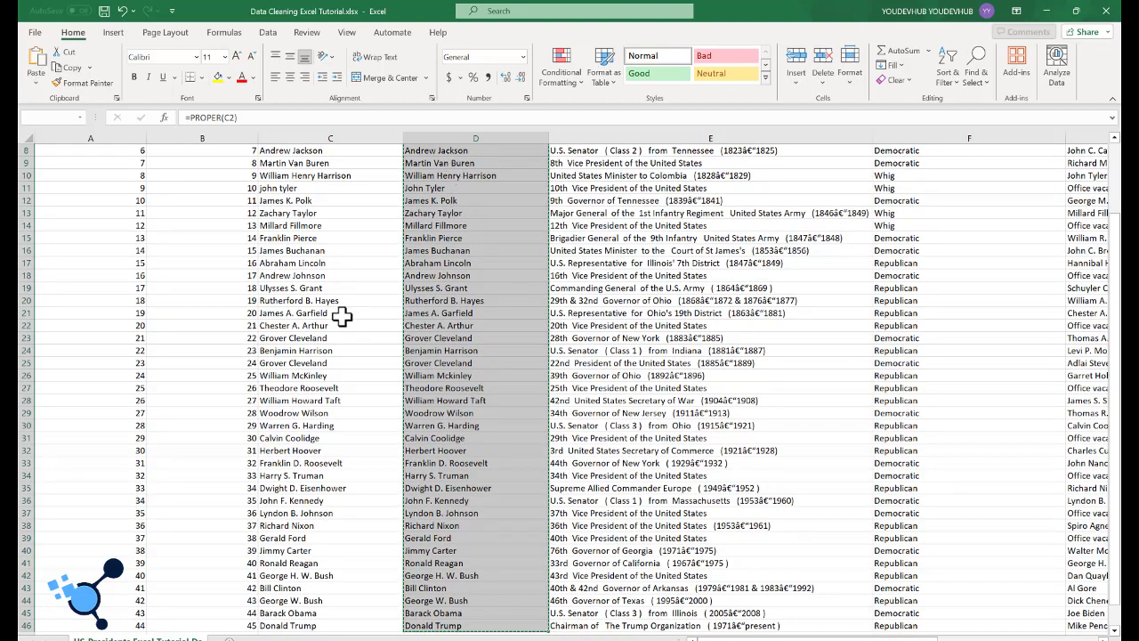
{"action": "scroll", "coordinate": [338, 310], "scroll_direction": "up", "scroll_amount": 3}
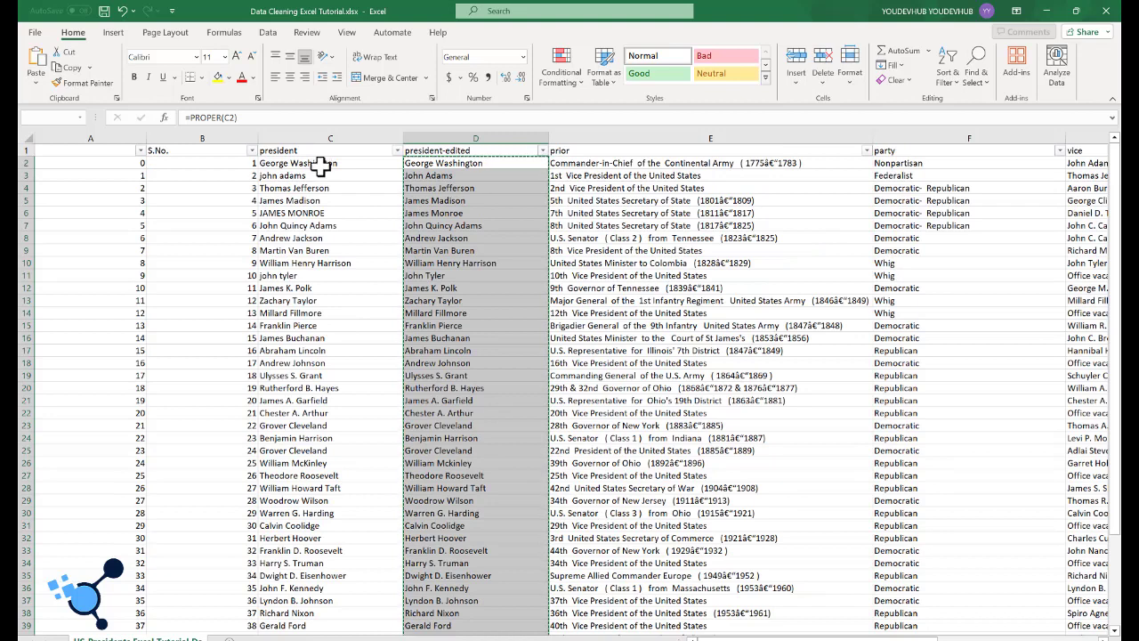
{"action": "left_click", "coordinate": [322, 163]}
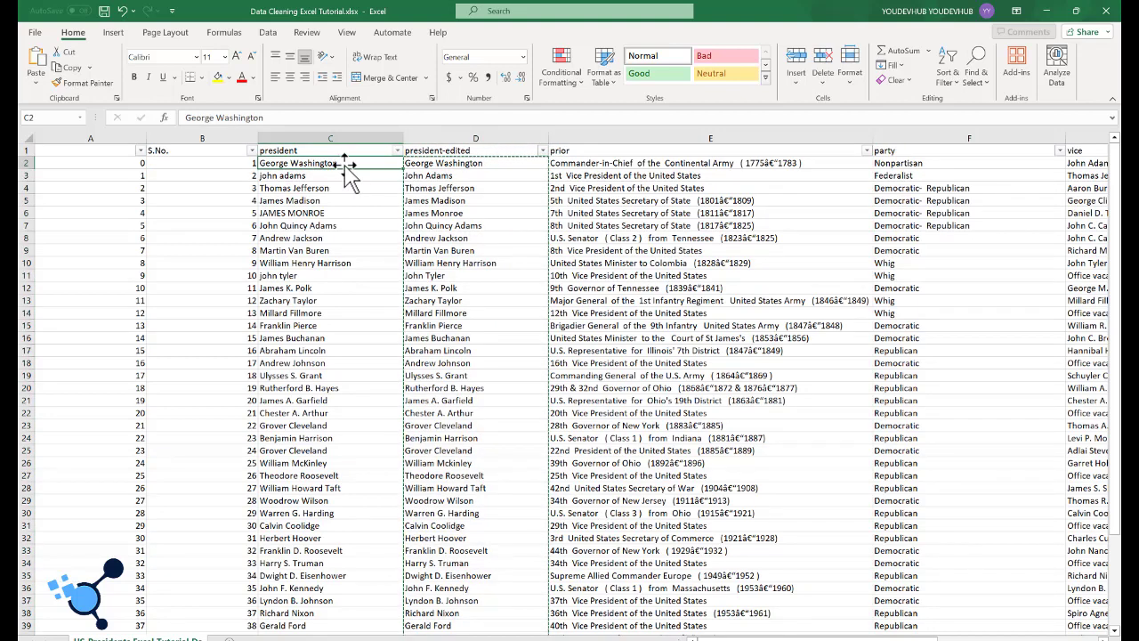
{"action": "right_click", "coordinate": [321, 163]}
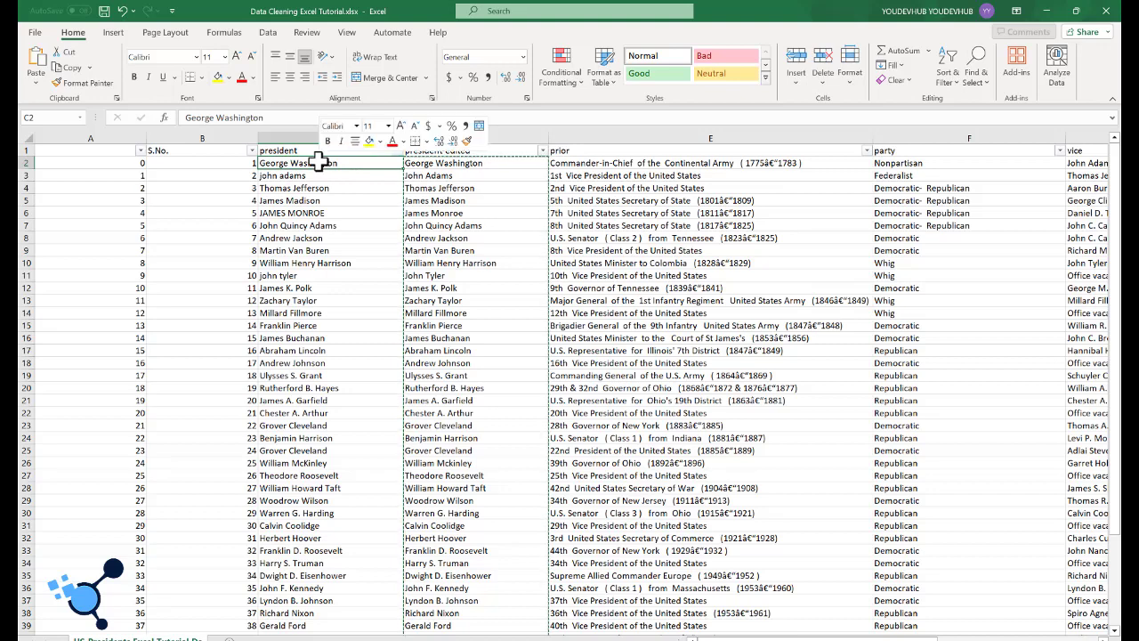
{"action": "left_click", "coordinate": [369, 250]}
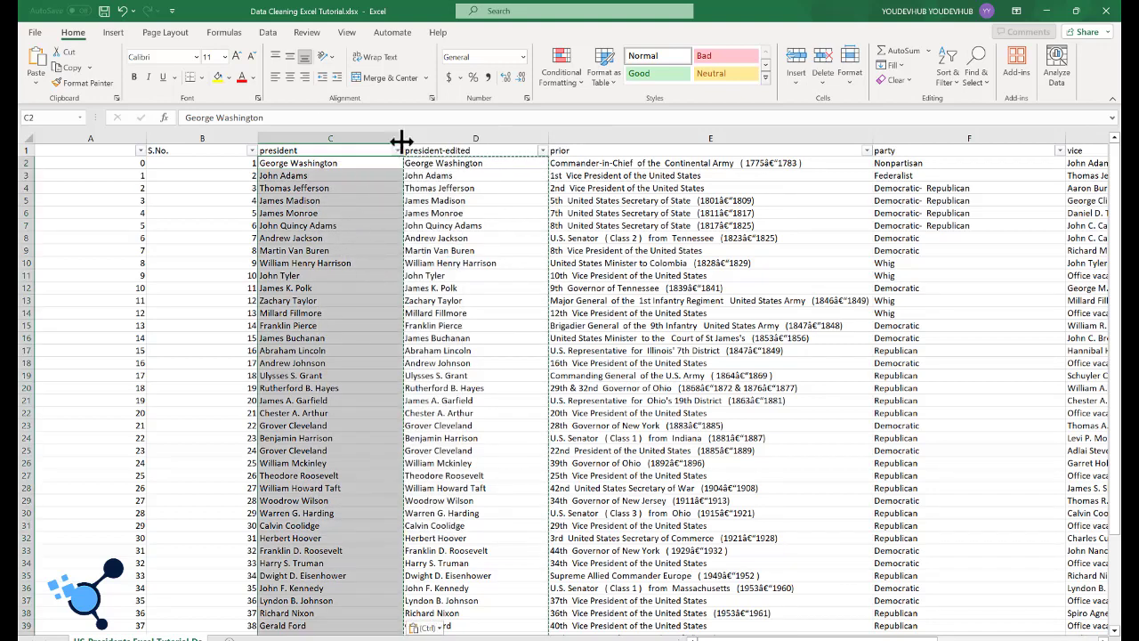
Step: Delete the president-edited helper column from the sheet
{"action": "left_click", "coordinate": [480, 134]}
{"action": "right_click", "coordinate": [481, 135]}
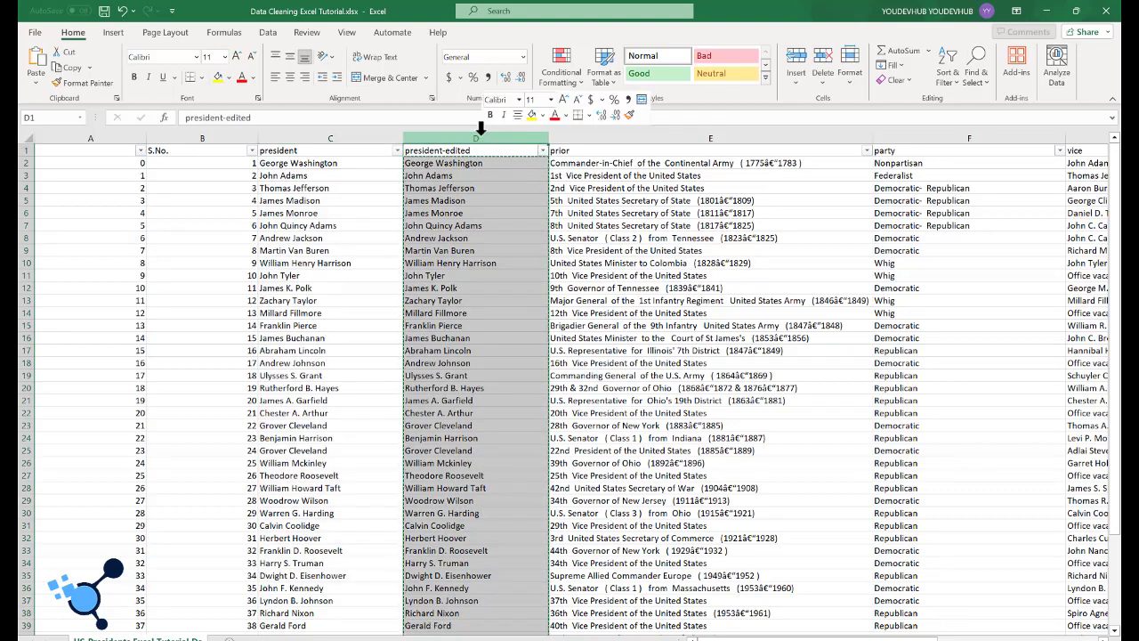
{"action": "left_click", "coordinate": [525, 285]}
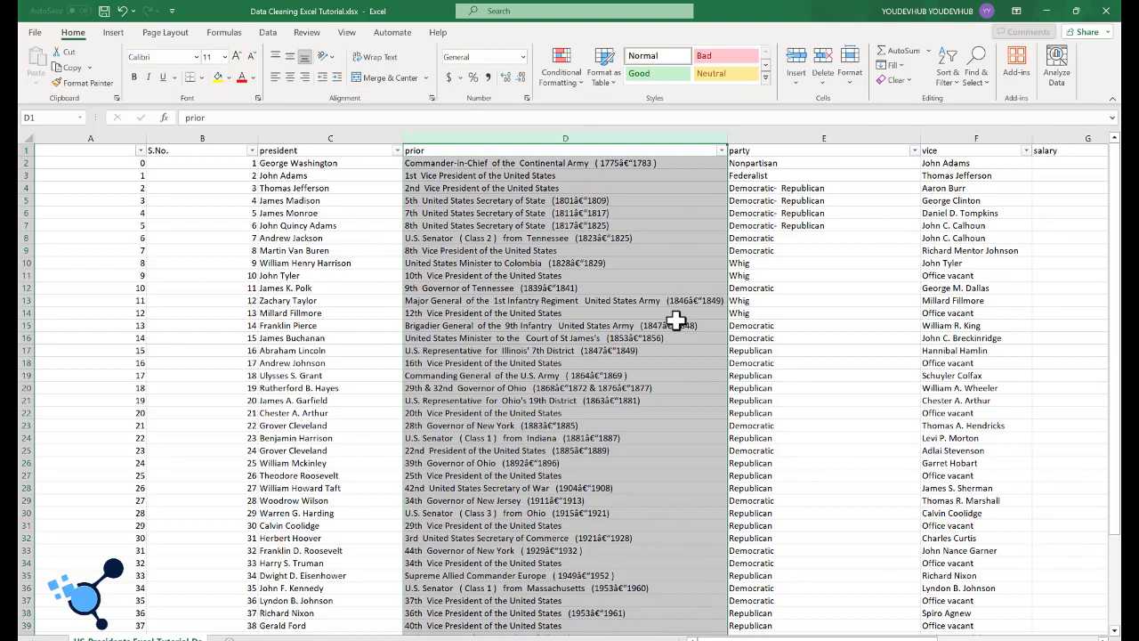
Step: Look through the prior column's entries and delete the whole prior column
{"action": "left_click", "coordinate": [523, 287]}
{"action": "scroll", "coordinate": [527, 233], "scroll_direction": "down", "scroll_amount": 1}
{"action": "scroll", "coordinate": [526, 233], "scroll_direction": "down", "scroll_amount": 3}
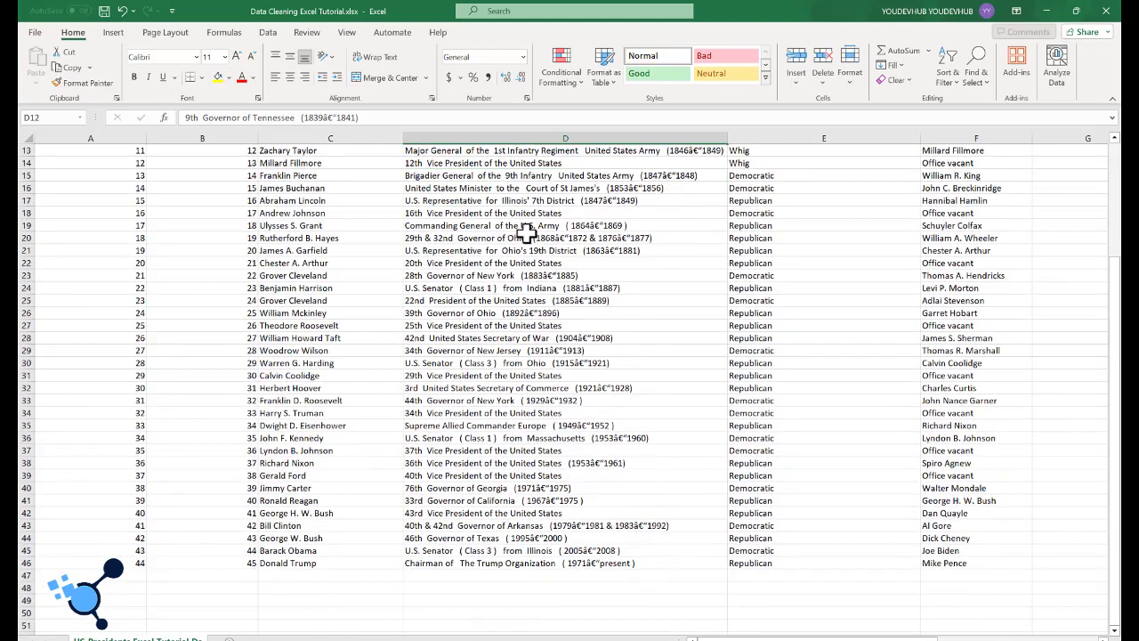
{"action": "scroll", "coordinate": [527, 233], "scroll_direction": "up", "scroll_amount": 4}
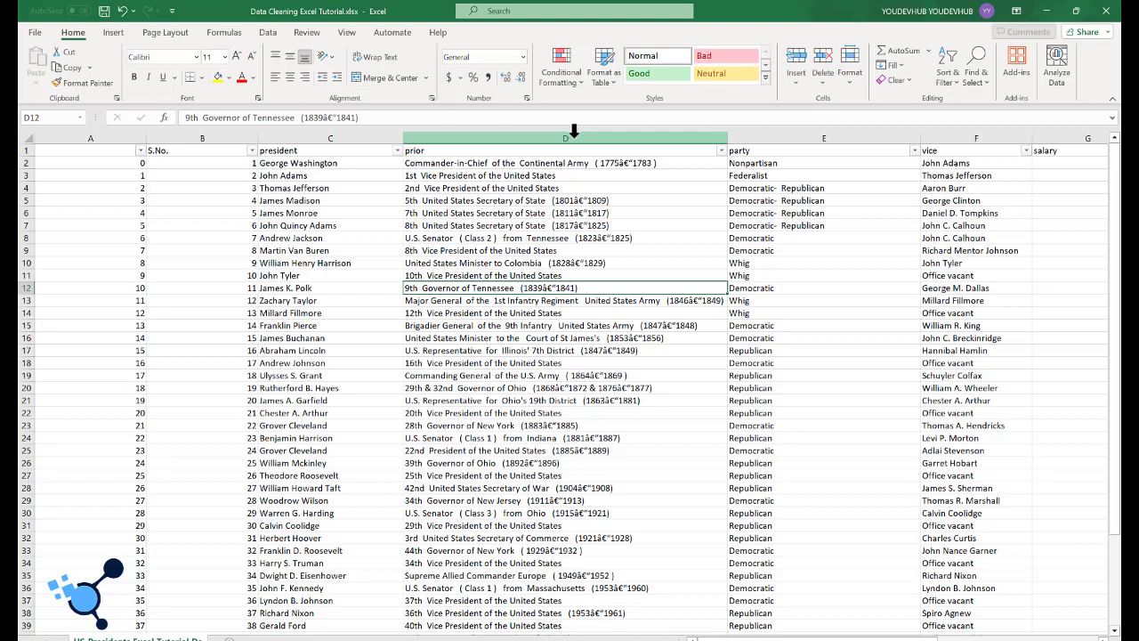
{"action": "left_click", "coordinate": [574, 133]}
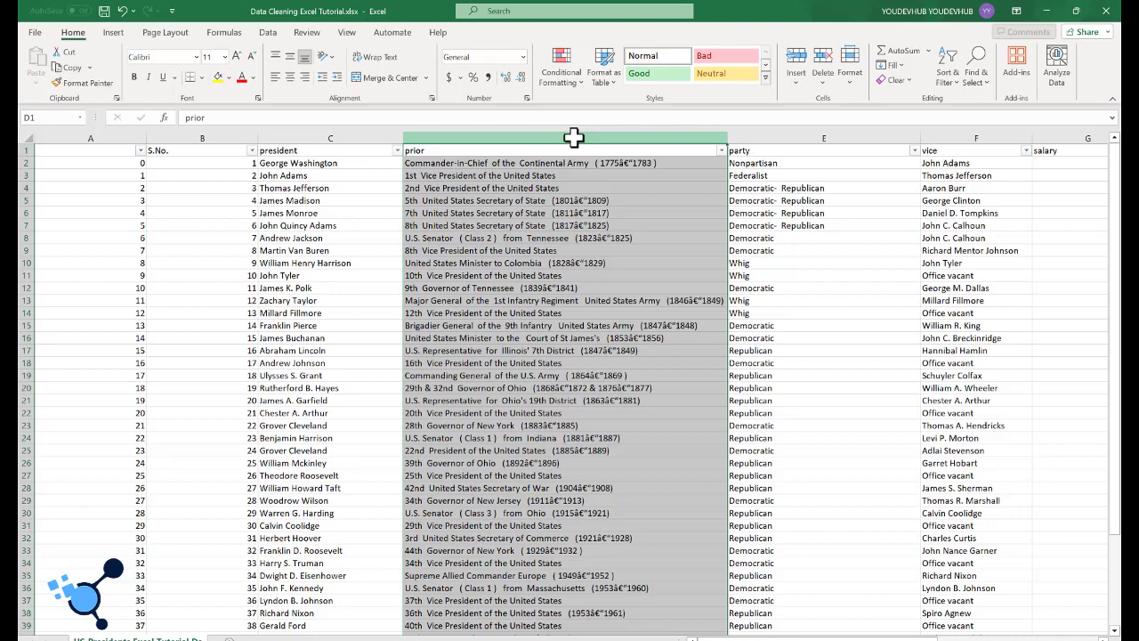
{"action": "right_click", "coordinate": [574, 138]}
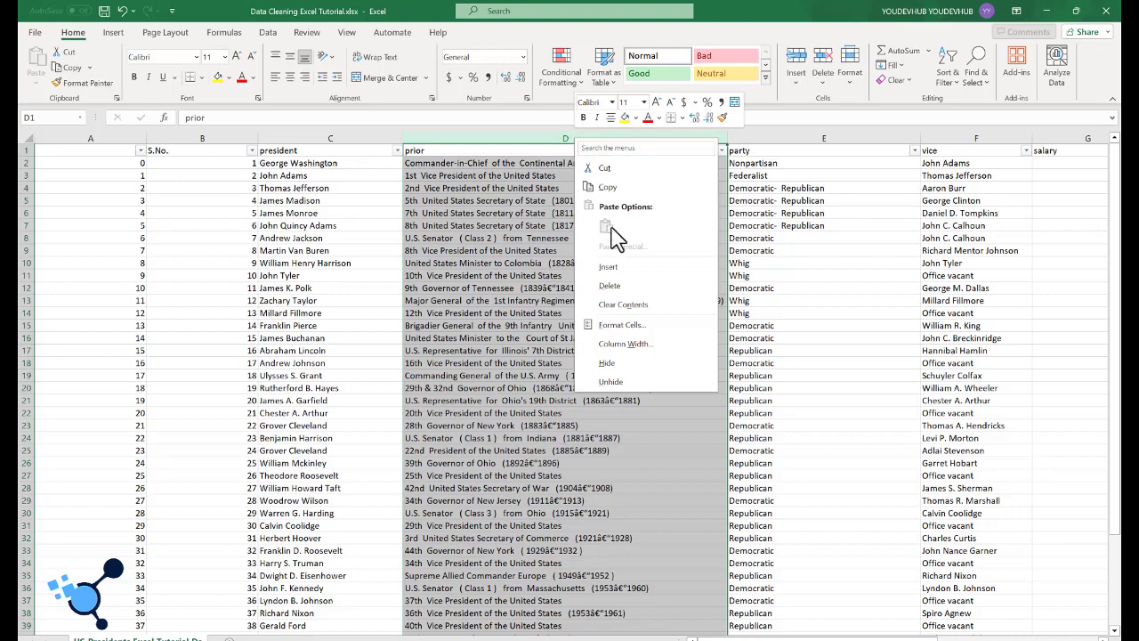
{"action": "left_click", "coordinate": [610, 286]}
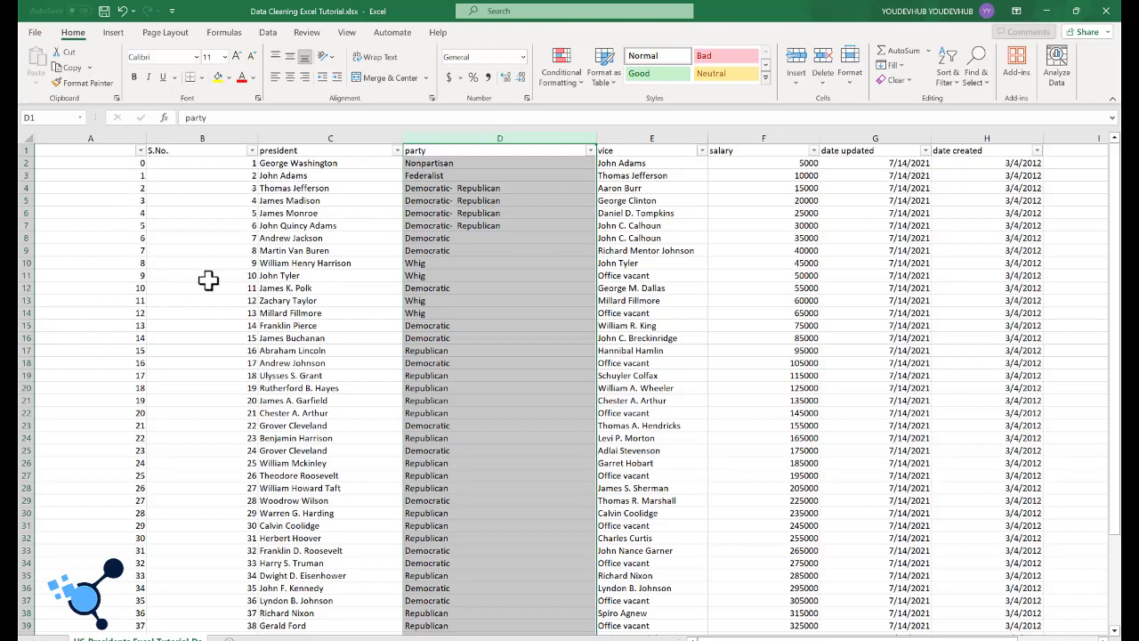
Step: Delete the unnamed index column A that precedes S.No
{"action": "scroll", "coordinate": [228, 296], "scroll_direction": "down", "scroll_amount": 1}
{"action": "scroll", "coordinate": [228, 296], "scroll_direction": "down", "scroll_amount": 3}
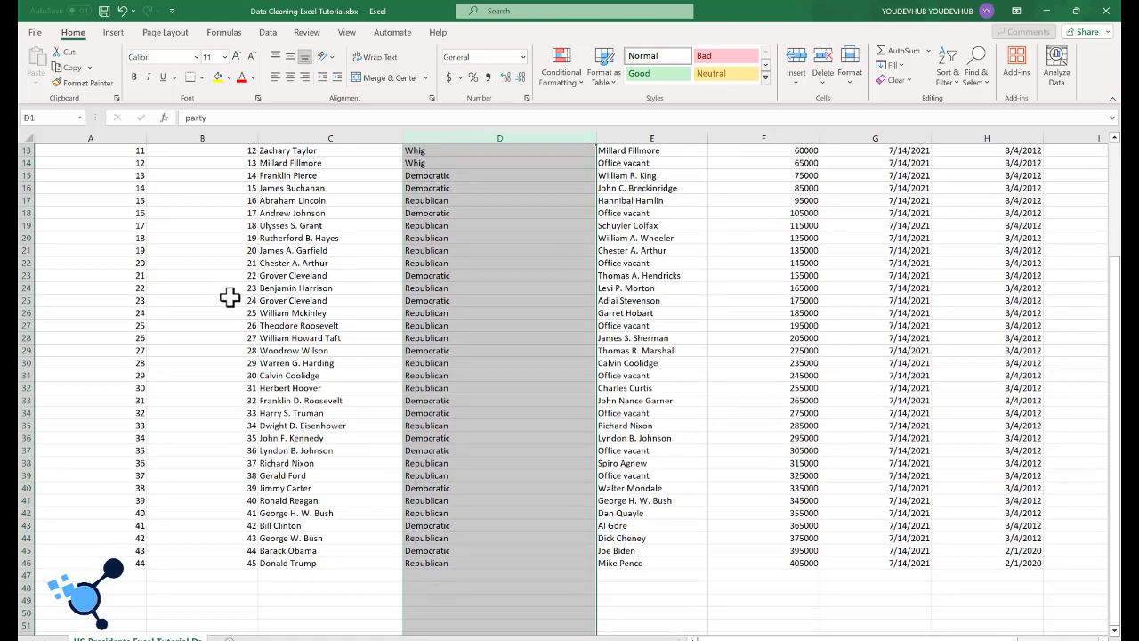
{"action": "scroll", "coordinate": [229, 297], "scroll_direction": "up", "scroll_amount": 1}
{"action": "scroll", "coordinate": [230, 297], "scroll_direction": "up", "scroll_amount": 4}
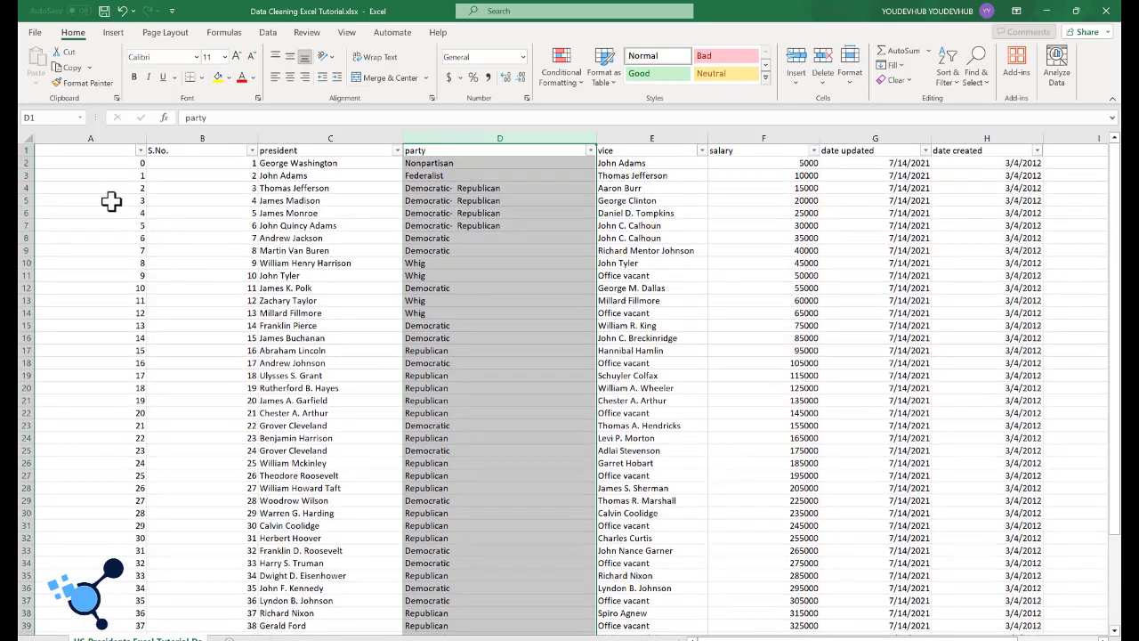
{"action": "left_click", "coordinate": [114, 134]}
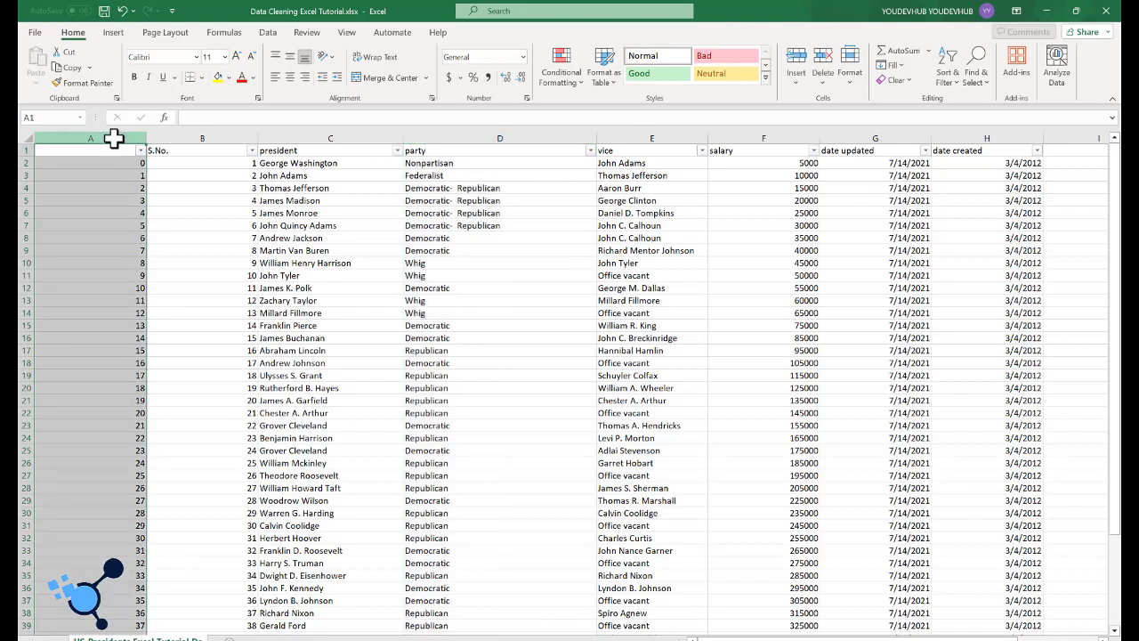
{"action": "right_click", "coordinate": [114, 138]}
{"action": "left_click", "coordinate": [185, 300]}
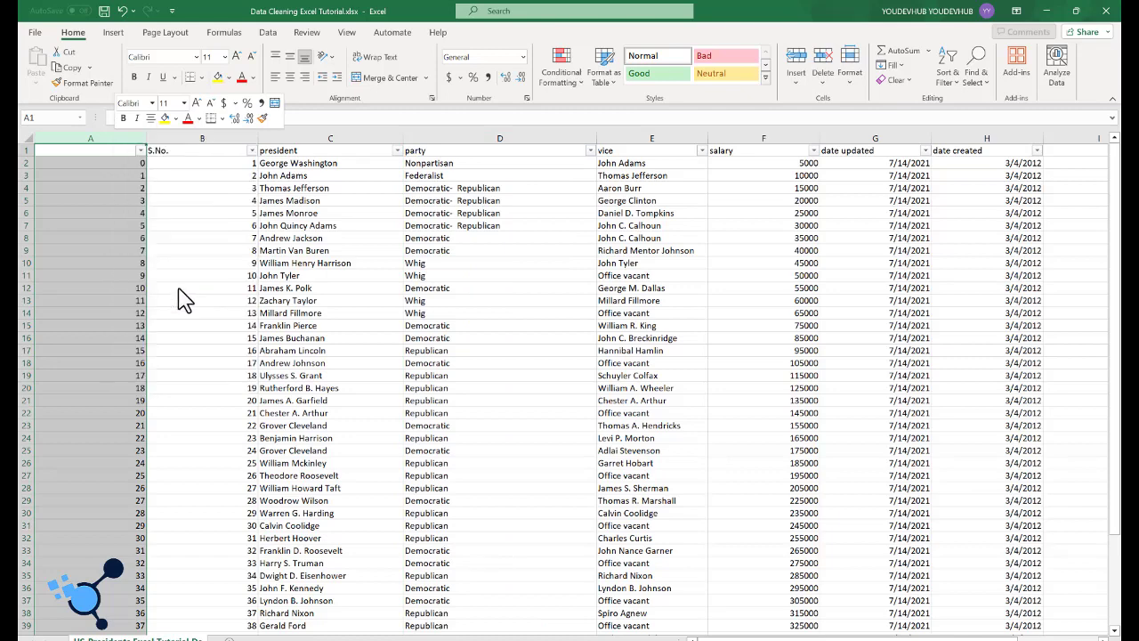
Step: AutoFit the width of the S.No. column to its contents and review the cleaned rows
{"action": "double_click", "coordinate": [147, 129]}
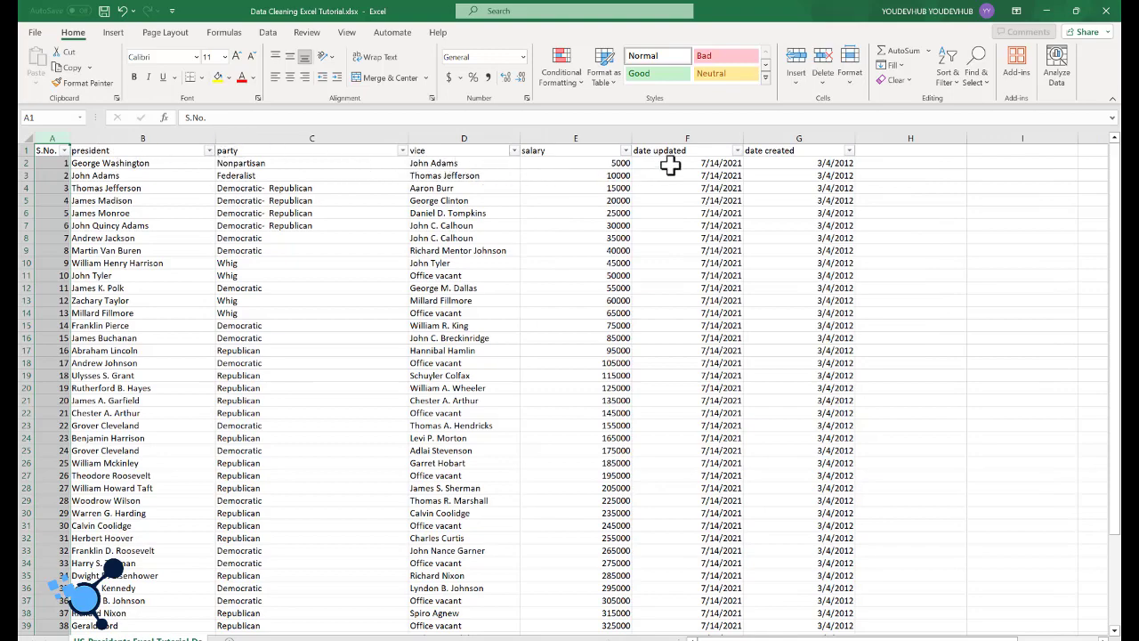
{"action": "scroll", "coordinate": [752, 254], "scroll_direction": "down", "scroll_amount": 5}
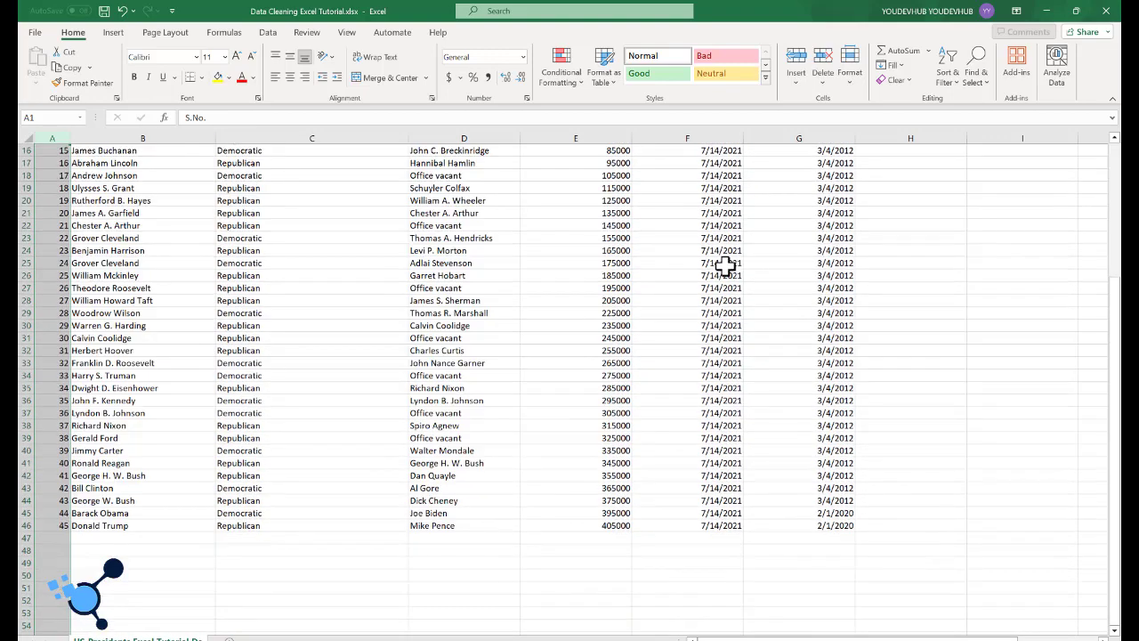
{"action": "scroll", "coordinate": [725, 264], "scroll_direction": "down", "scroll_amount": 1}
{"action": "scroll", "coordinate": [707, 305], "scroll_direction": "up", "scroll_amount": 6}
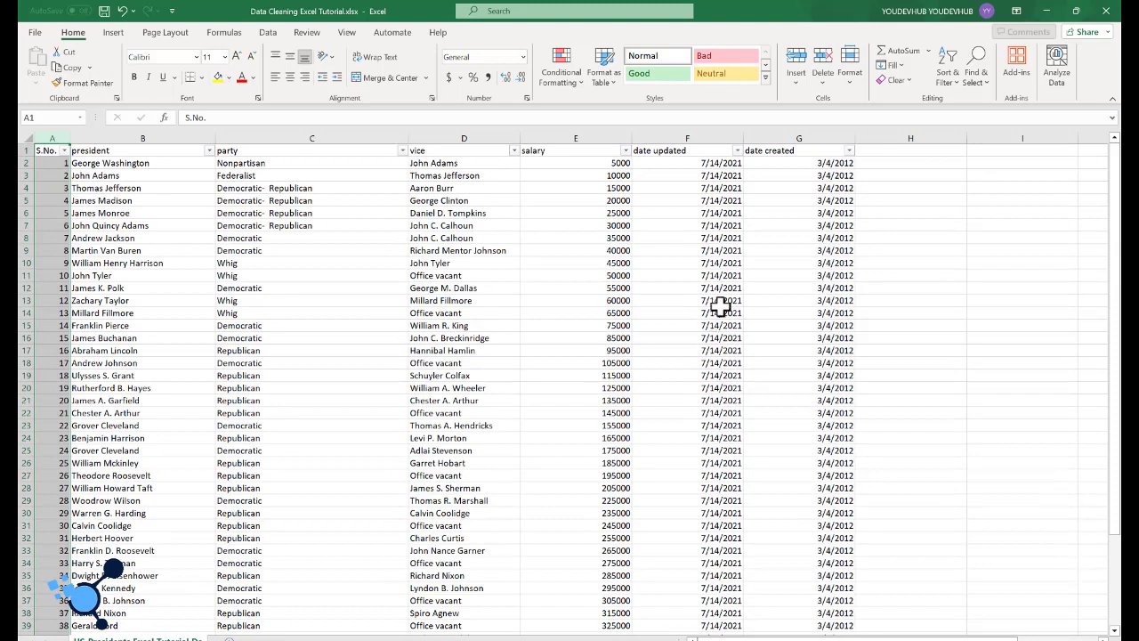